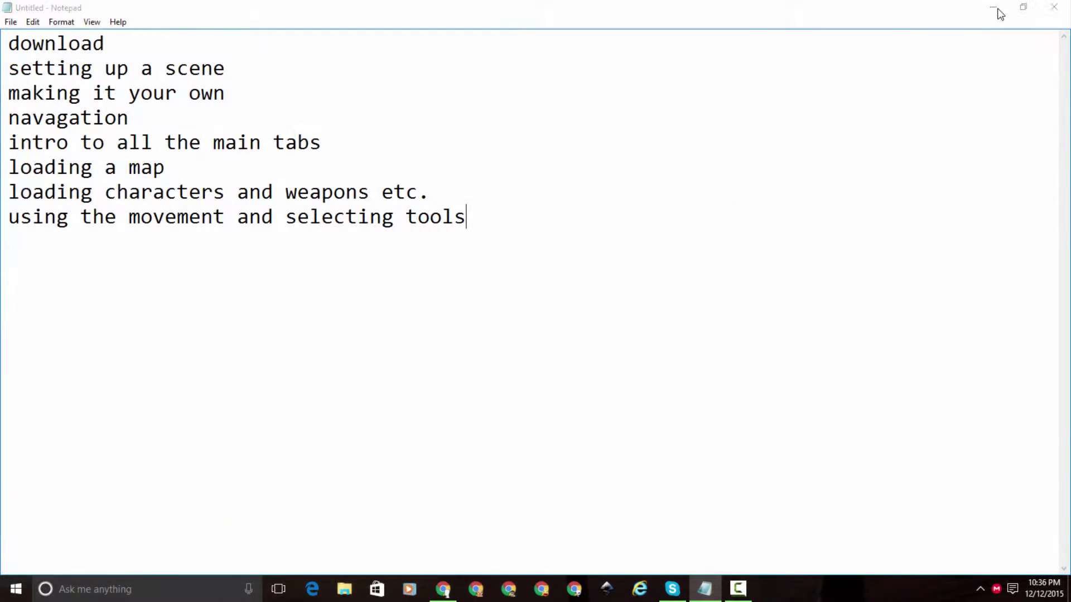
# Minimize the notes, switch to Chrome, and search Google for "steam" in a new tab
pyautogui.click(997, 12)
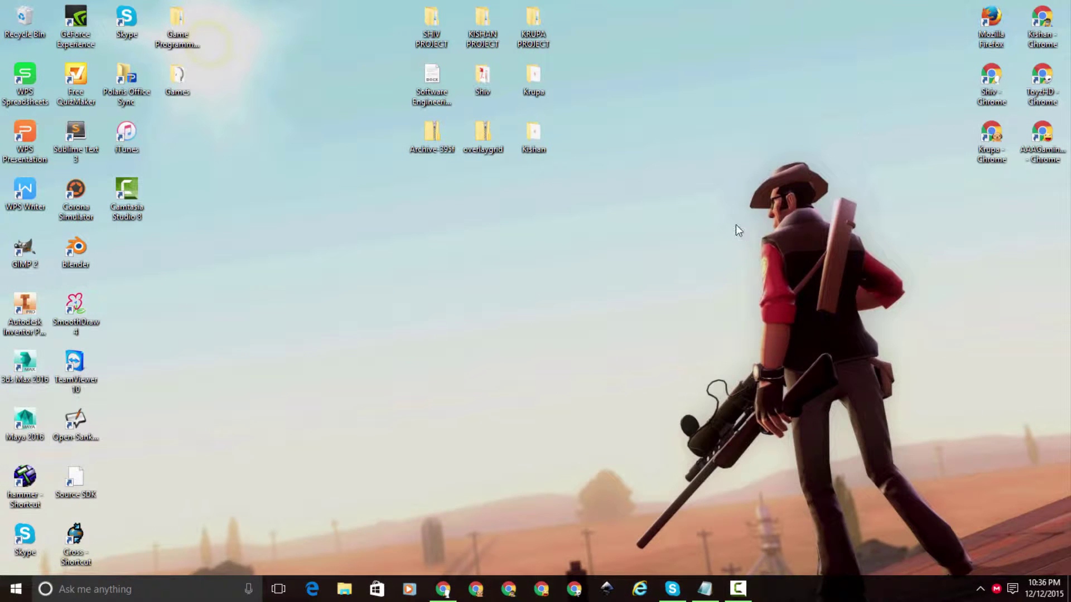
pyautogui.click(442, 591)
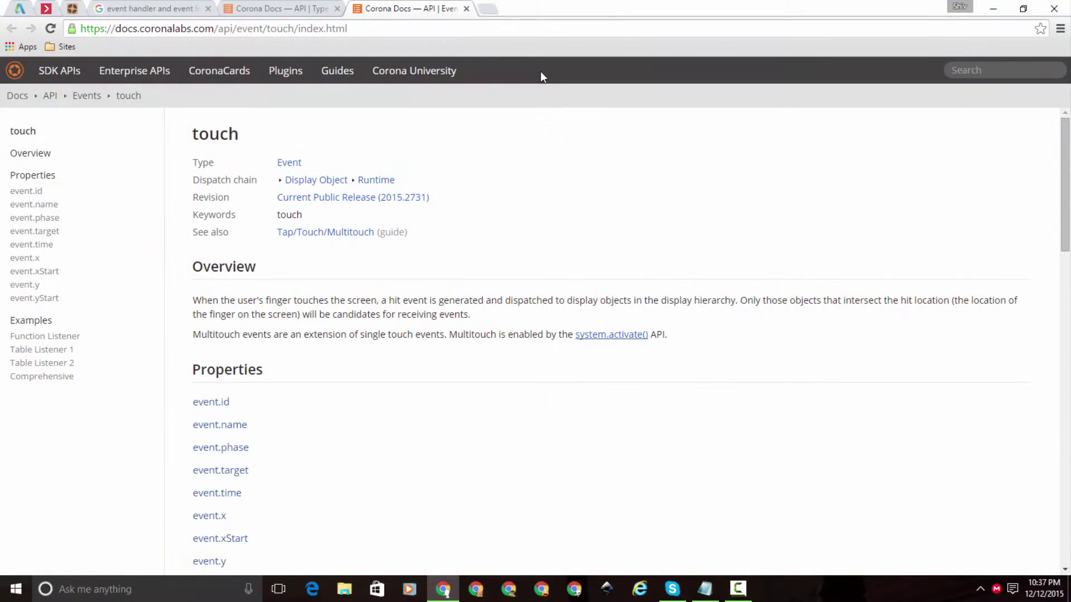
pyautogui.click(488, 12)
pyautogui.write('go')
pyautogui.press('Return')
pyautogui.write('sy')
pyautogui.press('BackSpace')
pyautogui.write('team')
pyautogui.press('Return')
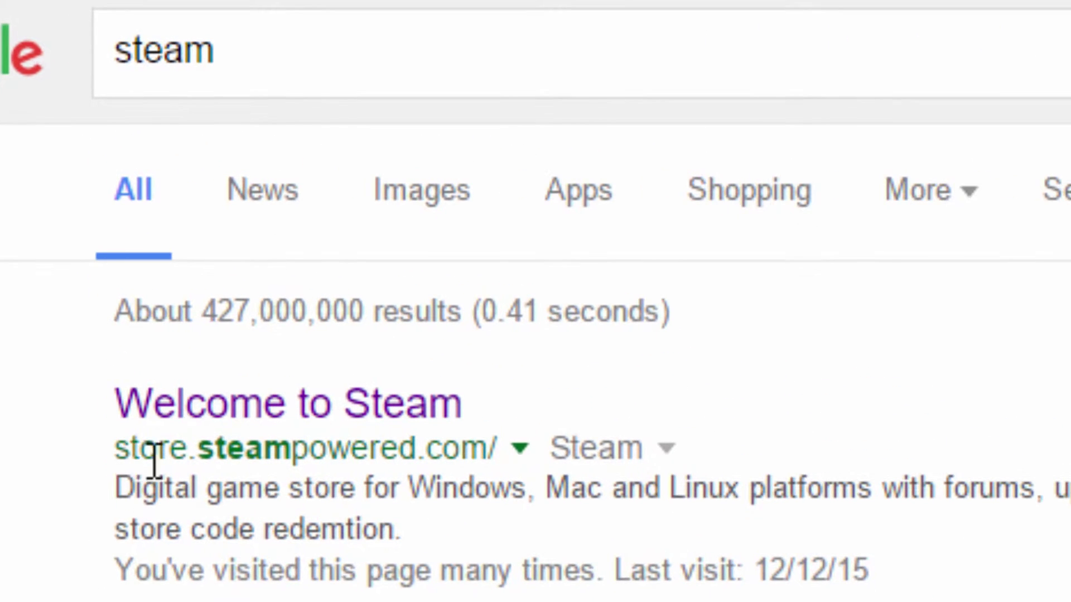
# Open the Steam store website, download the Steam installer, and close the browser
pyautogui.click(437, 403)
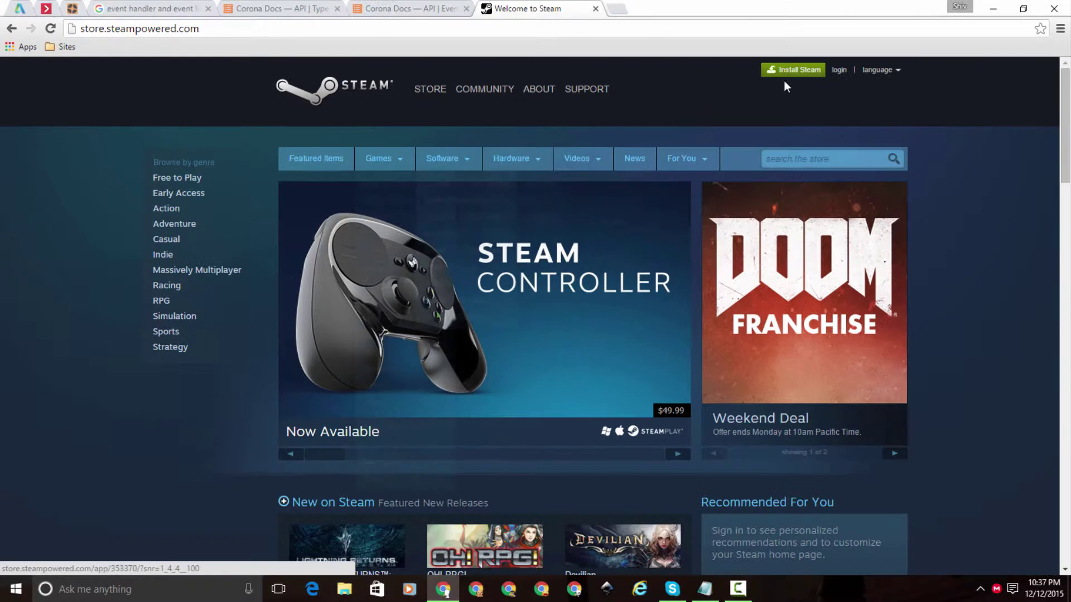
pyautogui.click(788, 79)
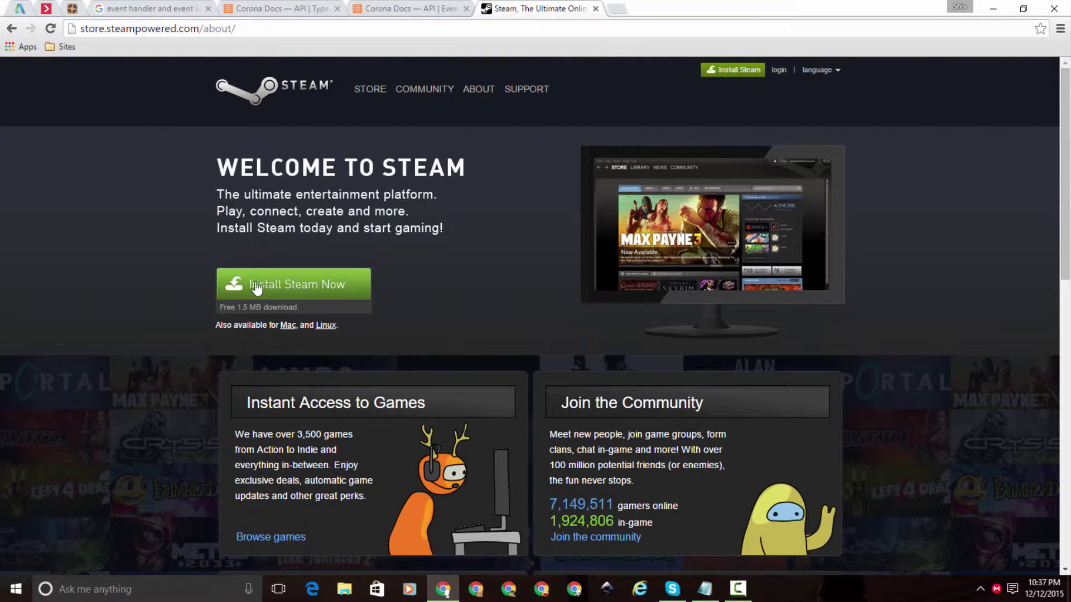
pyautogui.click(273, 284)
pyautogui.click(1058, 569)
pyautogui.hotkey('ctrl', 'w')
pyautogui.click(1055, 8)
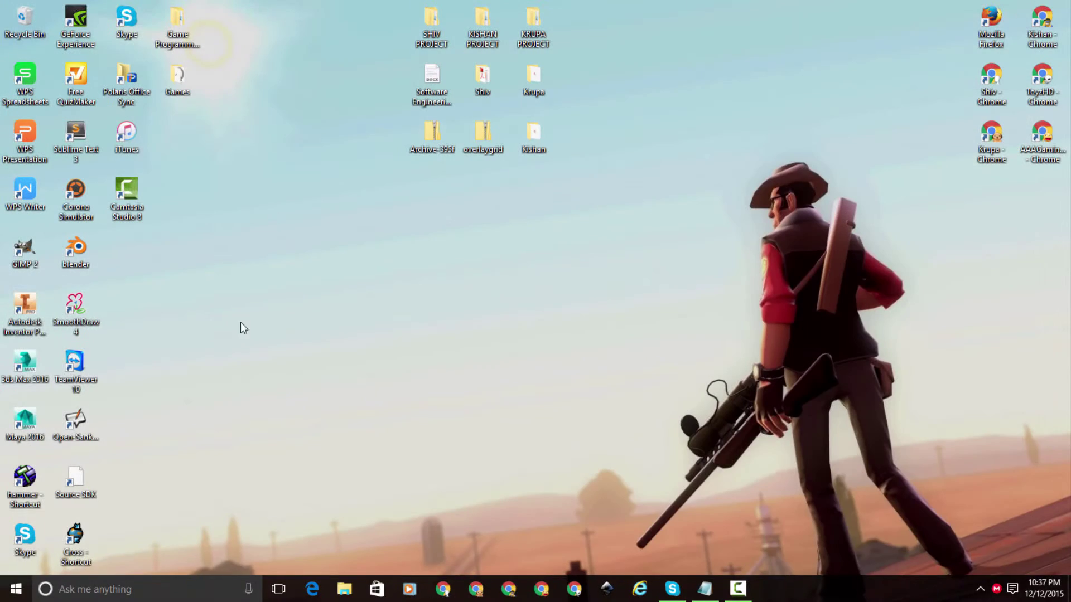
# Open the Games folder on the desktop and launch Steam from it
pyautogui.doubleClick(178, 93)
pyautogui.moveTo(679, 460); pyautogui.dragTo(476, 426)
pyautogui.doubleClick(403, 298)
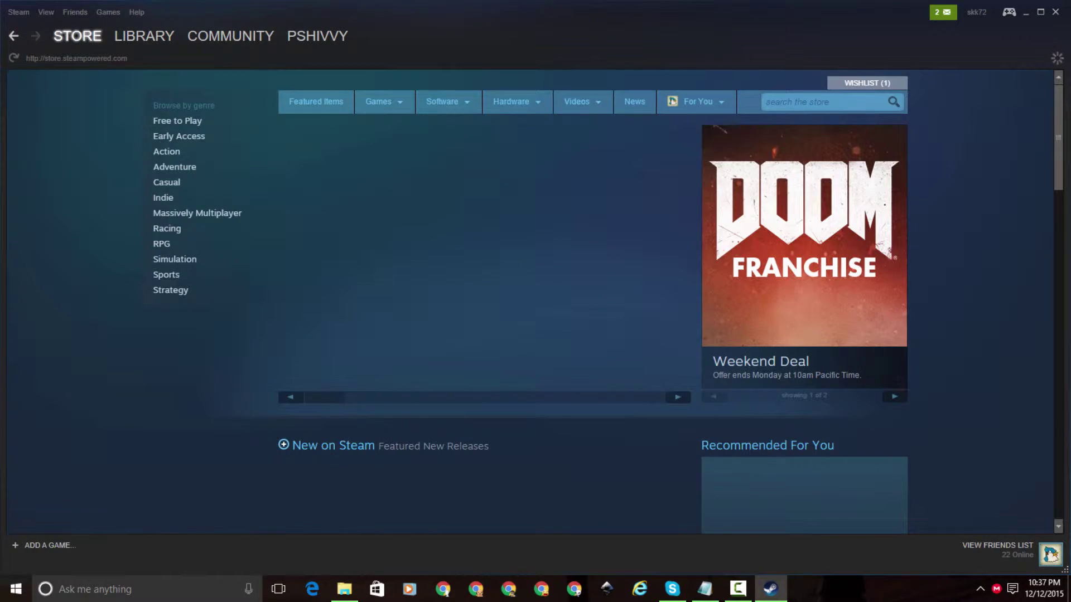
# Search the Steam store for Source Filmmaker and open its store page
pyautogui.click(830, 101)
pyautogui.write('Source Fil')
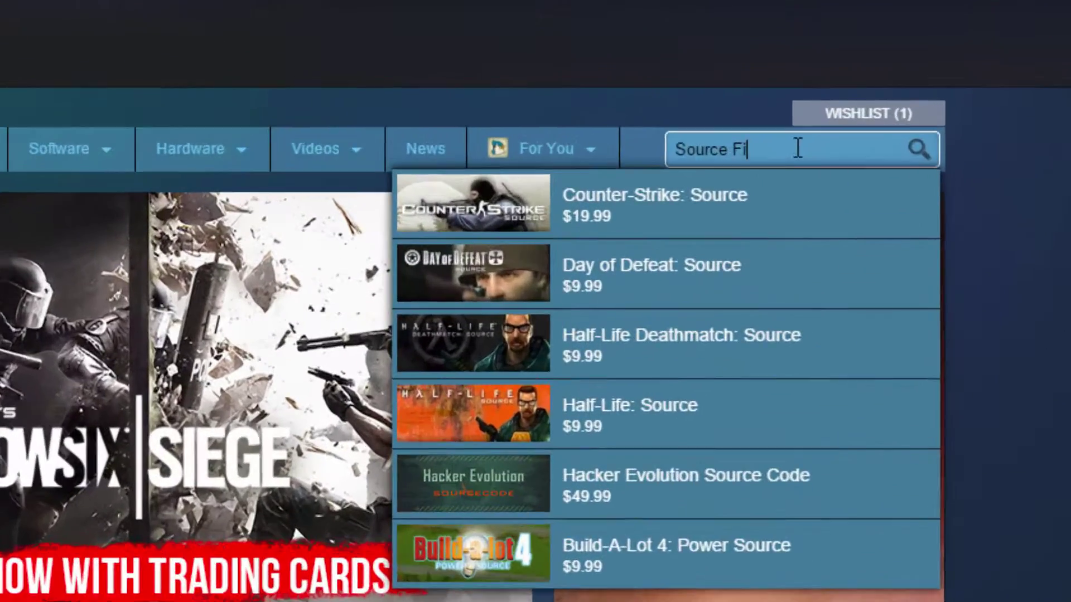
pyautogui.write('mmaker')
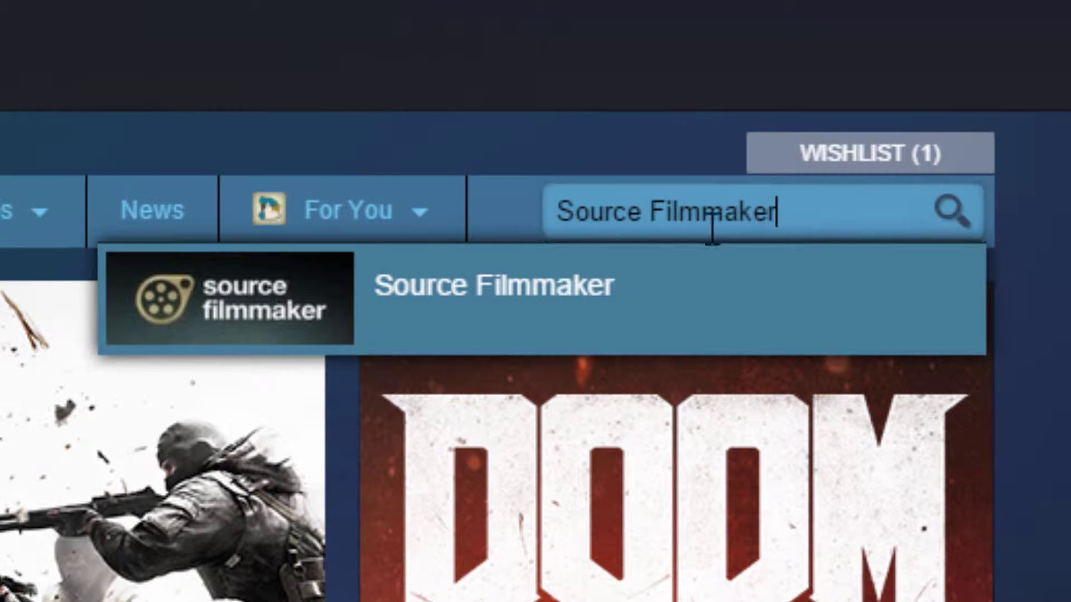
pyautogui.click(643, 313)
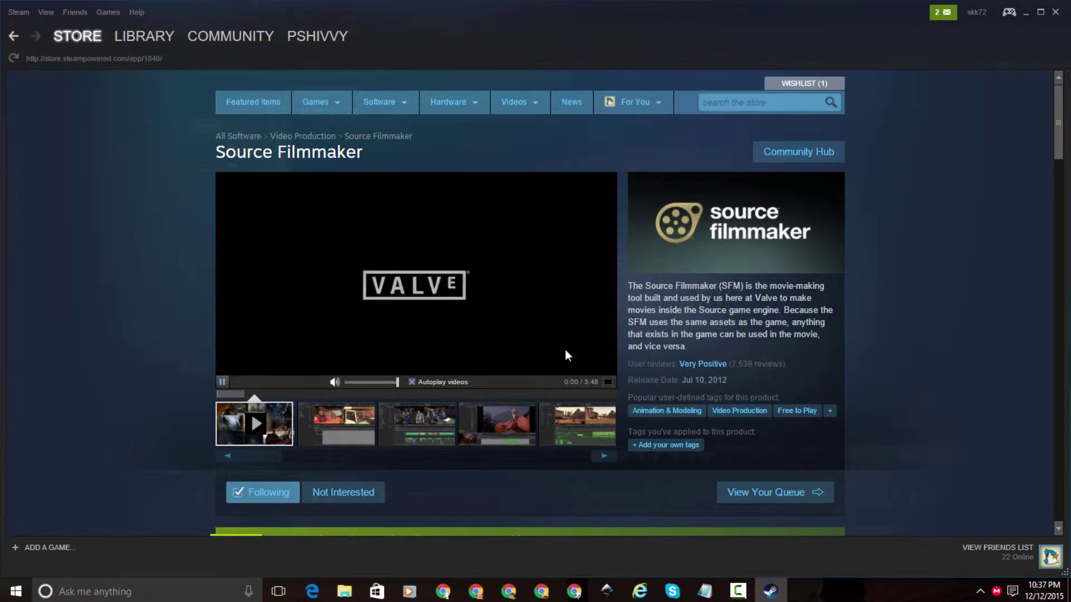
# Look through the Source Filmmaker store page down to its free download option, and close Steam
pyautogui.scroll(-2, 384, 354)
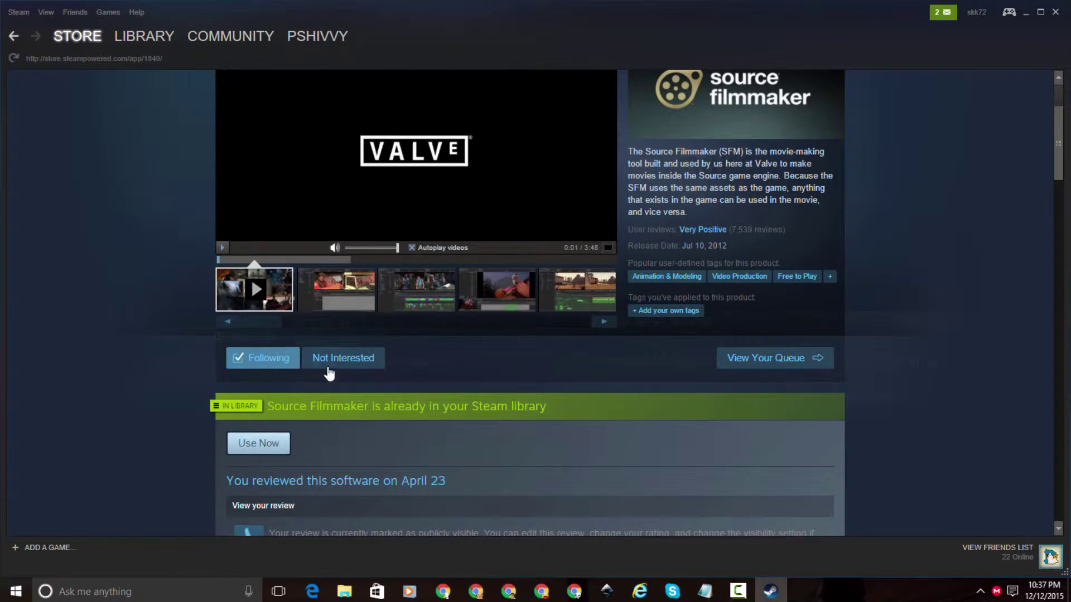
pyautogui.scroll(-5, 509, 358)
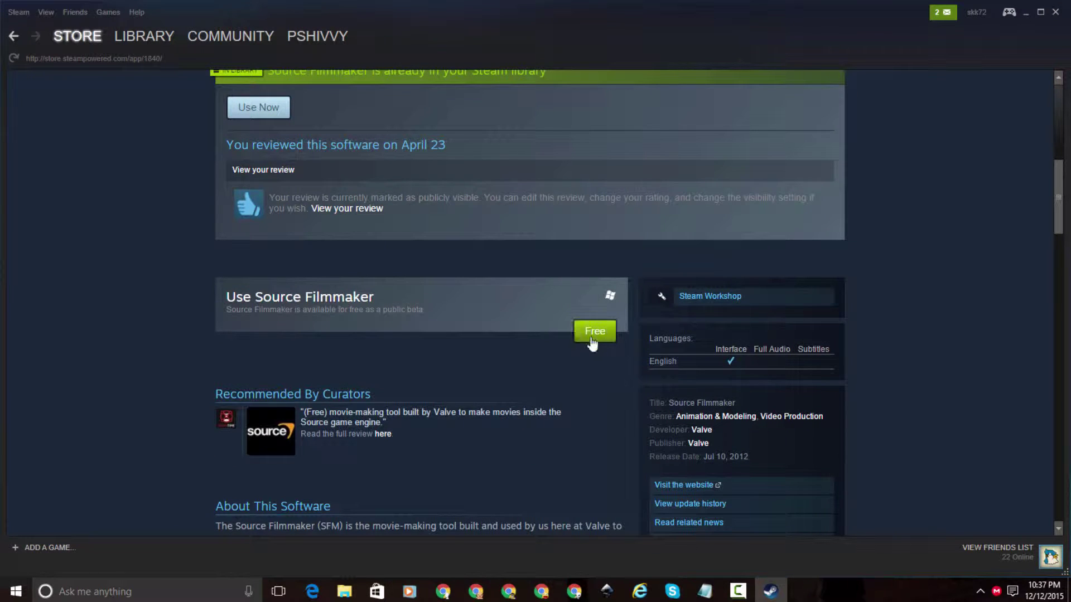
pyautogui.click(1055, 12)
# Launch Source Filmmaker from the Games folder and close the folder window
pyautogui.moveTo(526, 396); pyautogui.dragTo(672, 414)
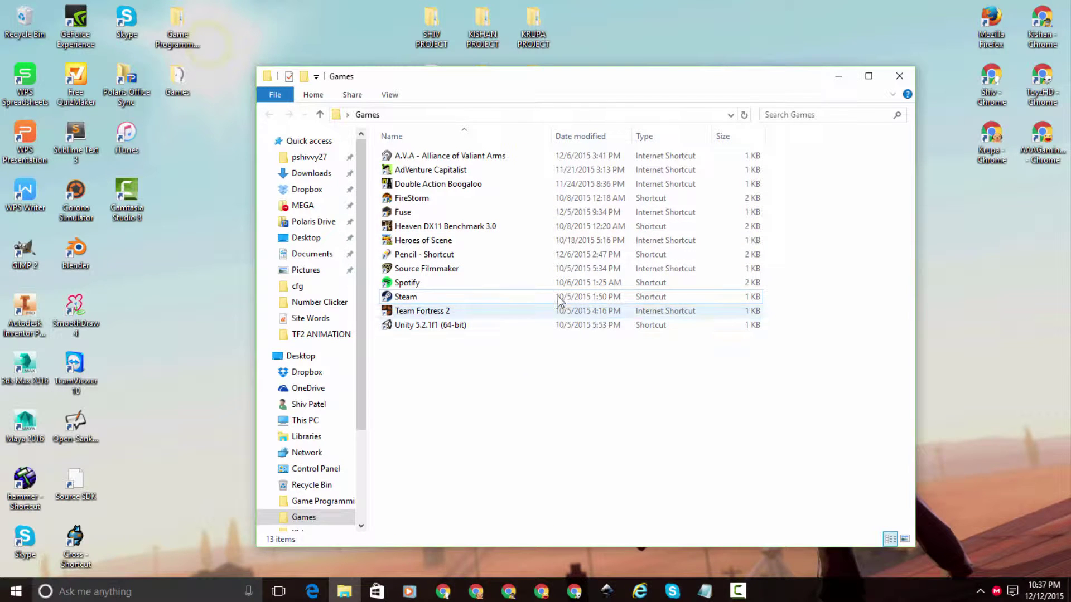
pyautogui.doubleClick(578, 271)
pyautogui.click(900, 77)
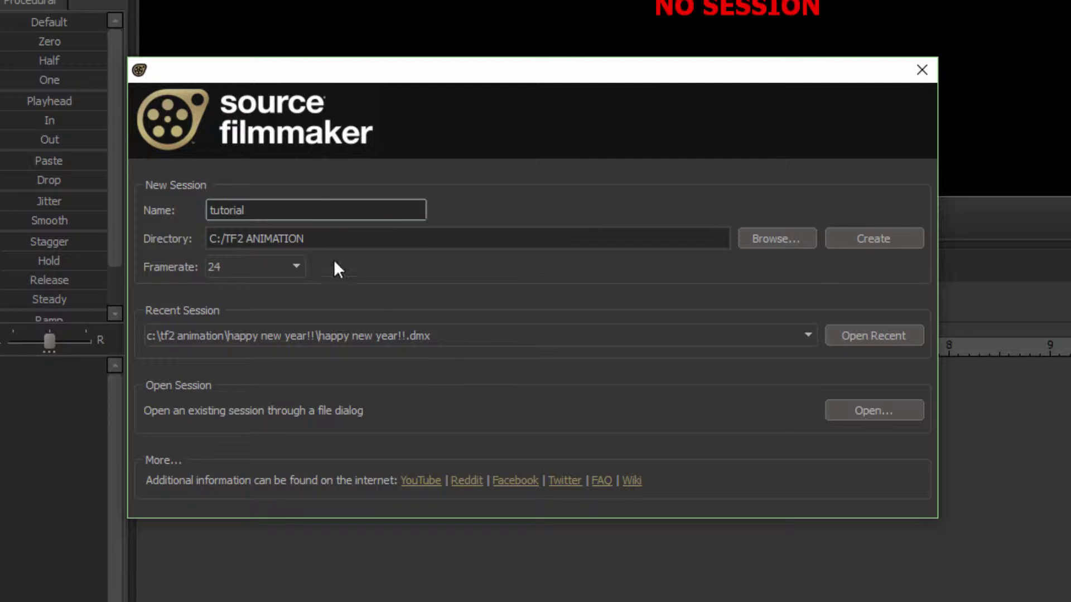
# Replace the new session's name with "tut" in the Source Filmmaker start dialog
pyautogui.hotkey('ctrl', 'a')
pyautogui.press('BackSpace')
pyautogui.moveTo(271, 80); pyautogui.dragTo(354, 95)
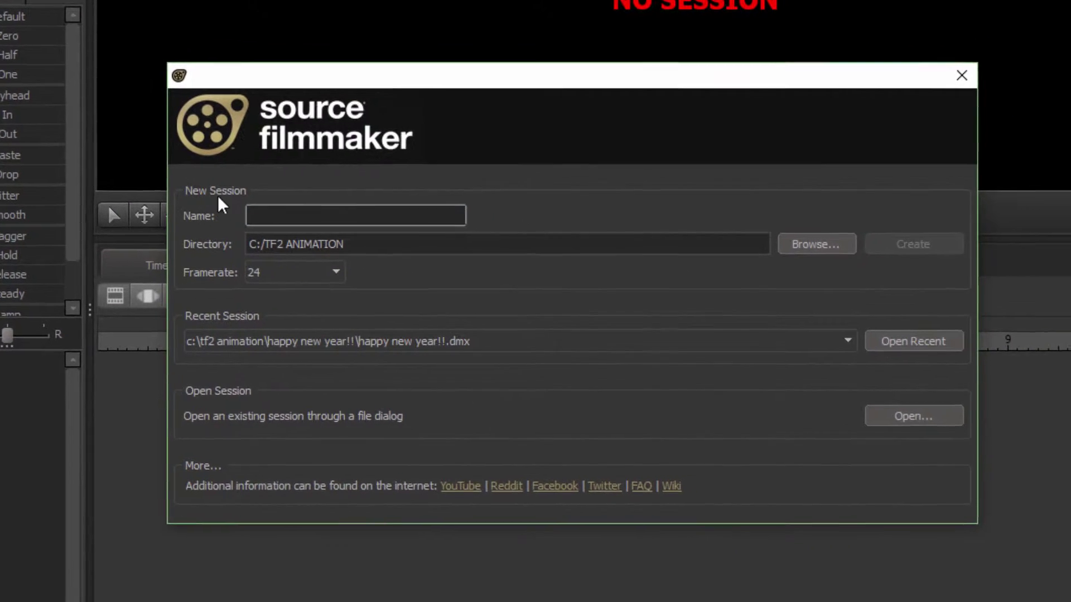
pyautogui.write('tut')
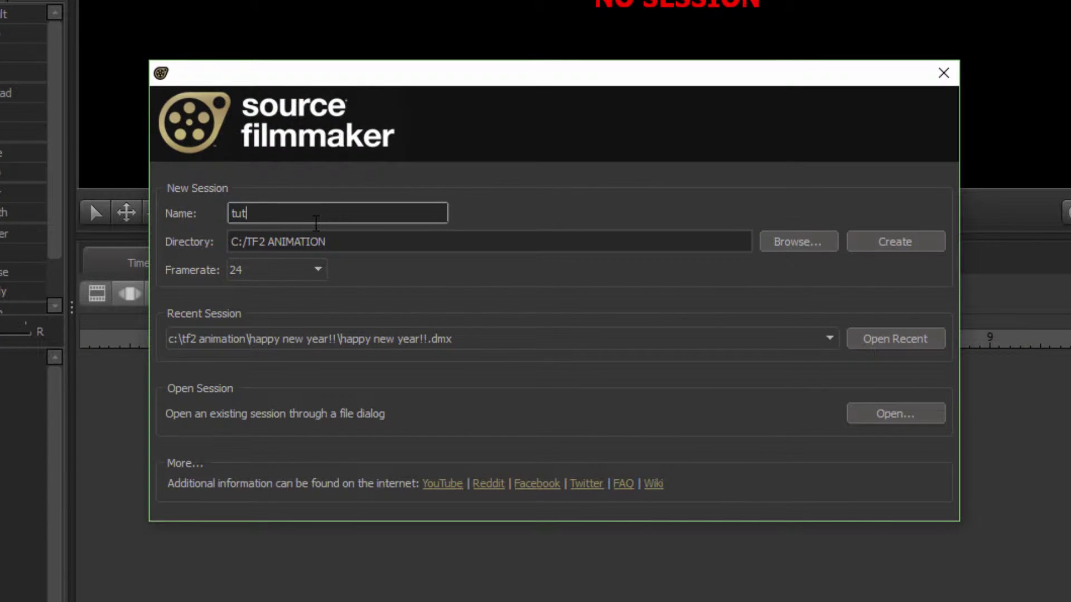
# Review the session's name and directory, browsing to the TF2 ANIMATION folder on drive C and cancelling the folder choice
pyautogui.moveTo(283, 222); pyautogui.dragTo(227, 217)
pyautogui.moveTo(413, 236); pyautogui.dragTo(228, 242)
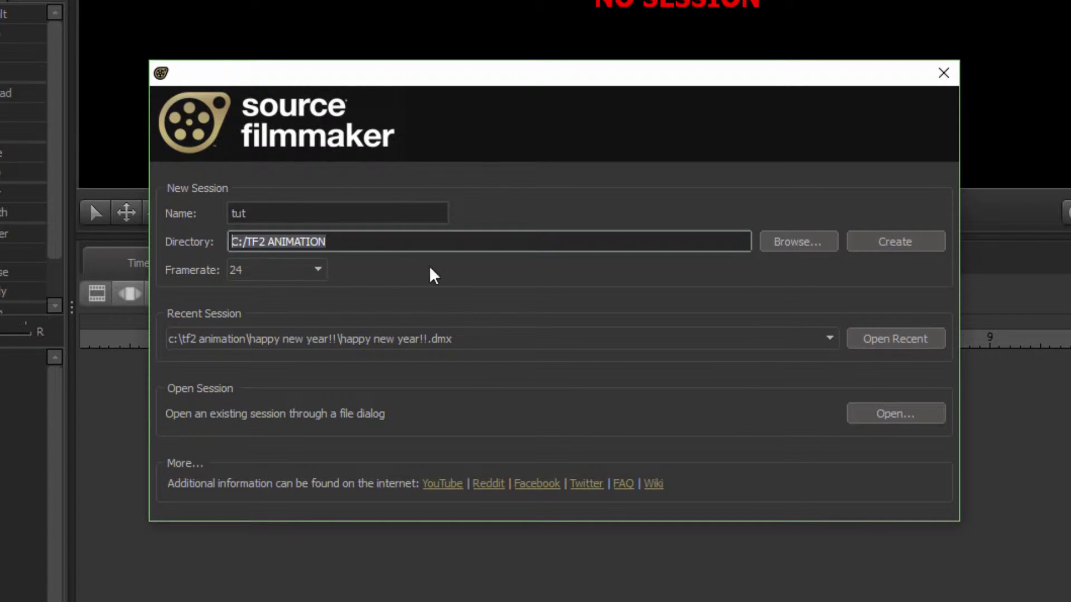
pyautogui.moveTo(395, 251); pyautogui.dragTo(115, 243)
pyautogui.click(355, 240)
pyautogui.click(363, 241)
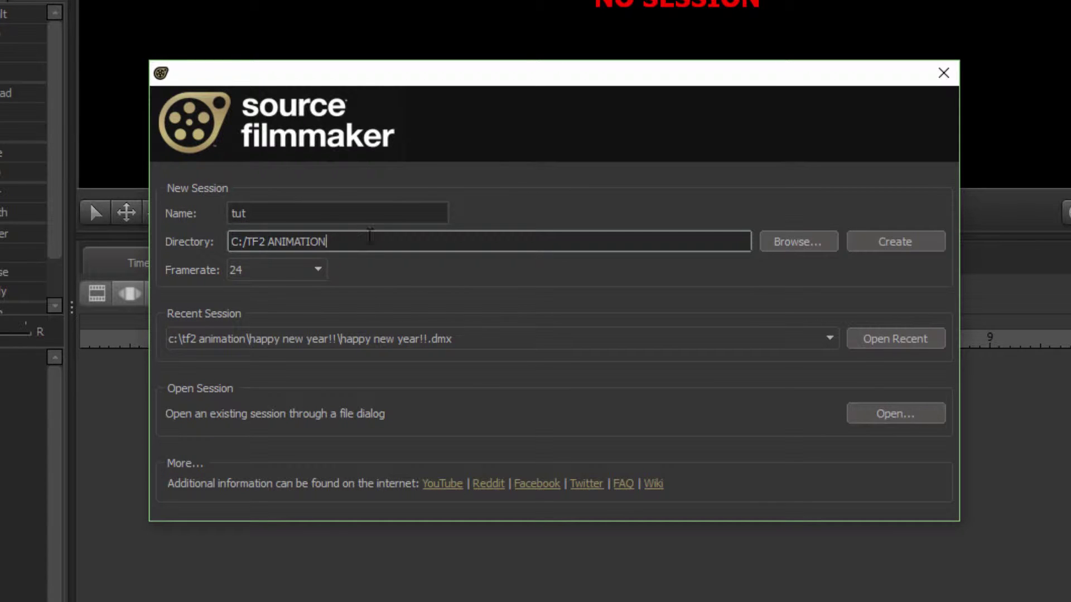
pyautogui.click(788, 244)
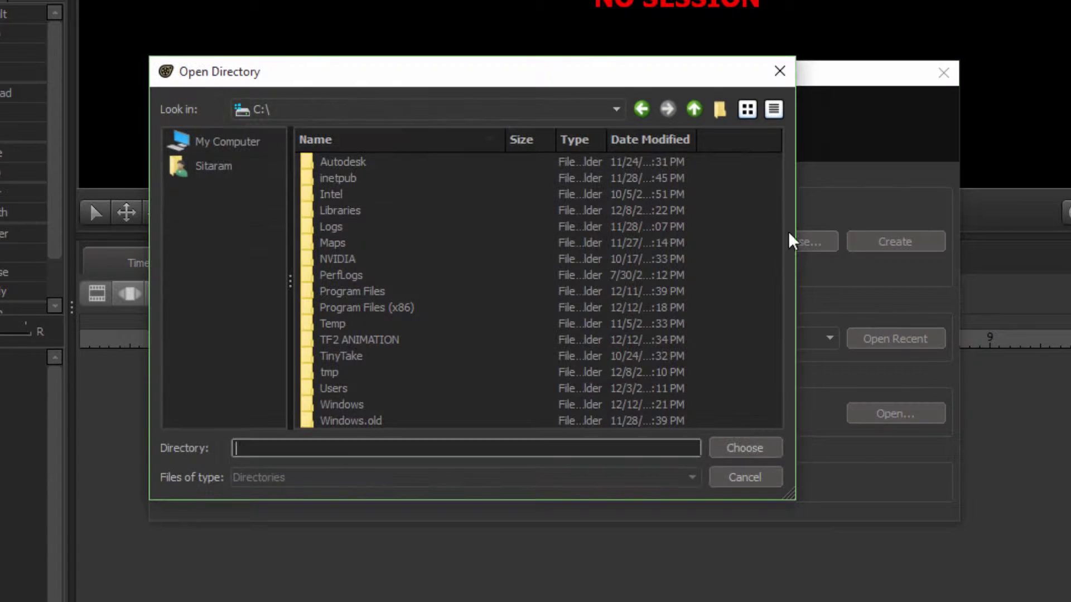
pyautogui.click(341, 340)
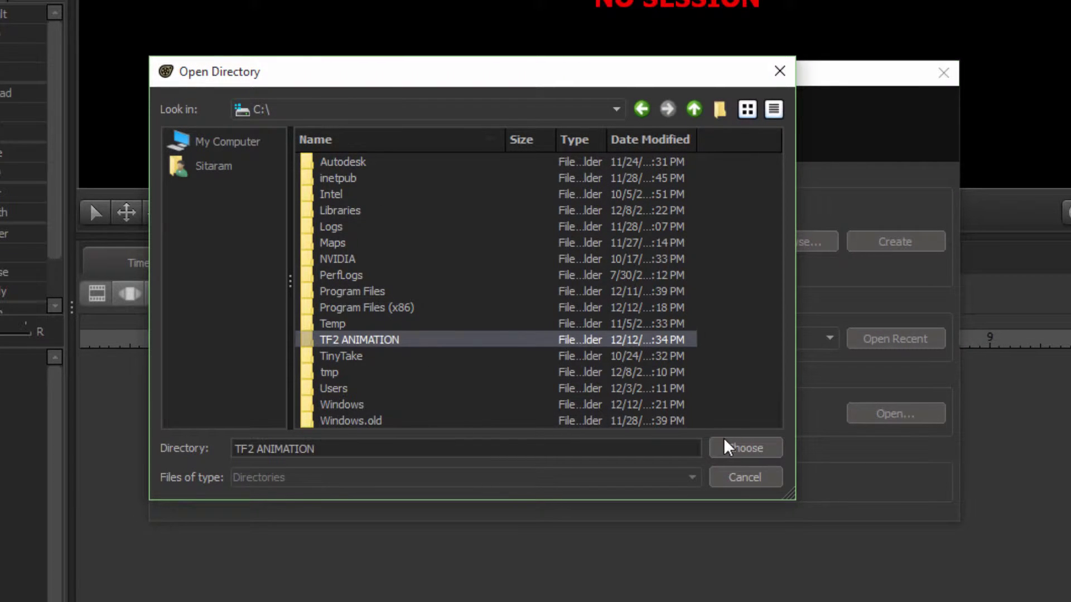
pyautogui.click(735, 477)
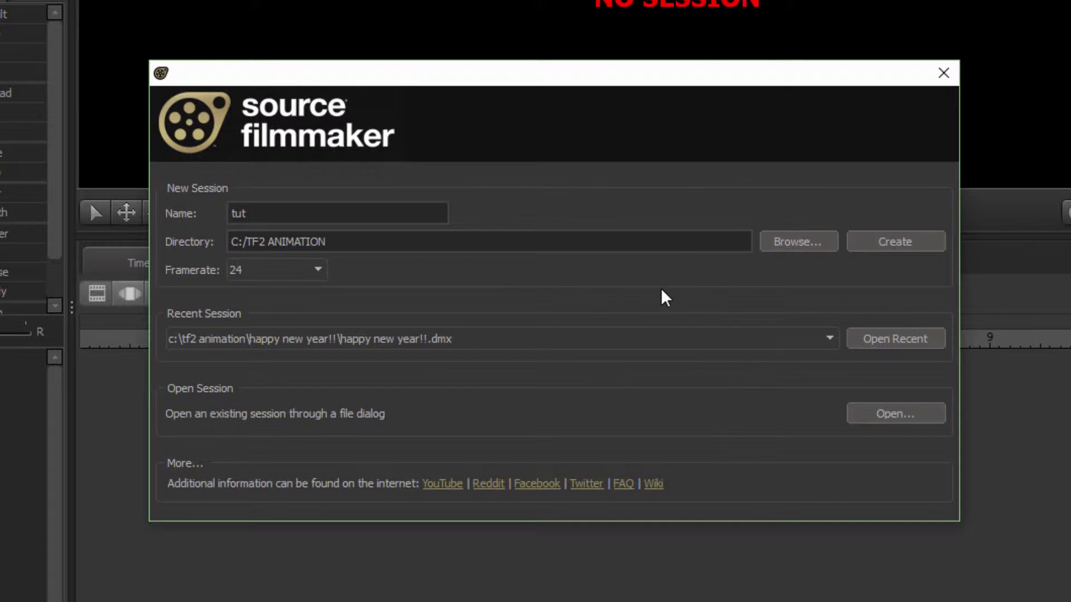
pyautogui.moveTo(647, 243); pyautogui.dragTo(230, 242)
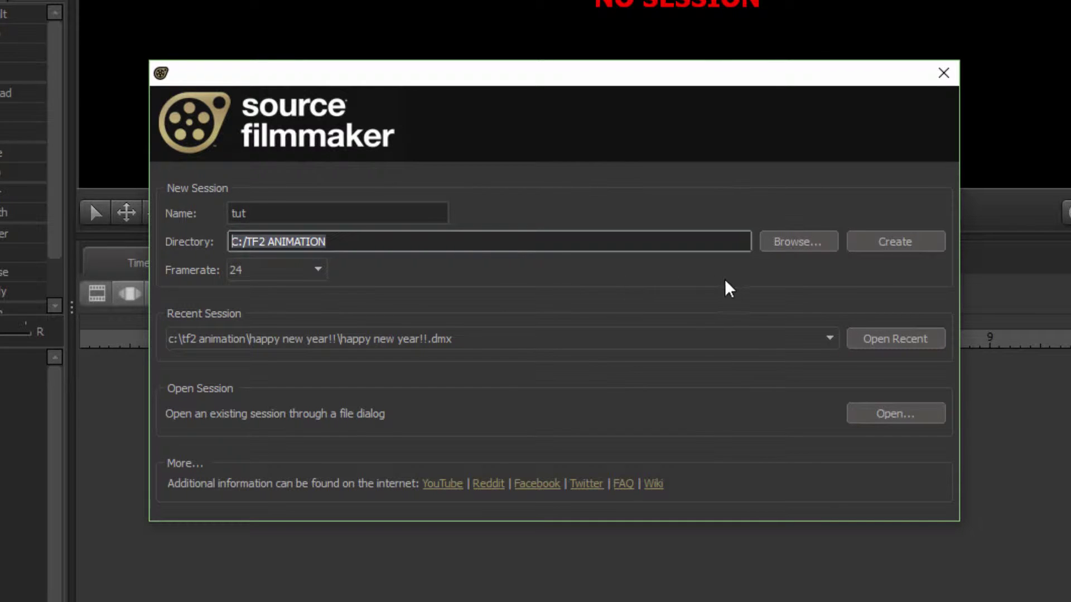
# Create the session with a framerate of 24 and enlarge the viewport area above the timeline
pyautogui.click(280, 271)
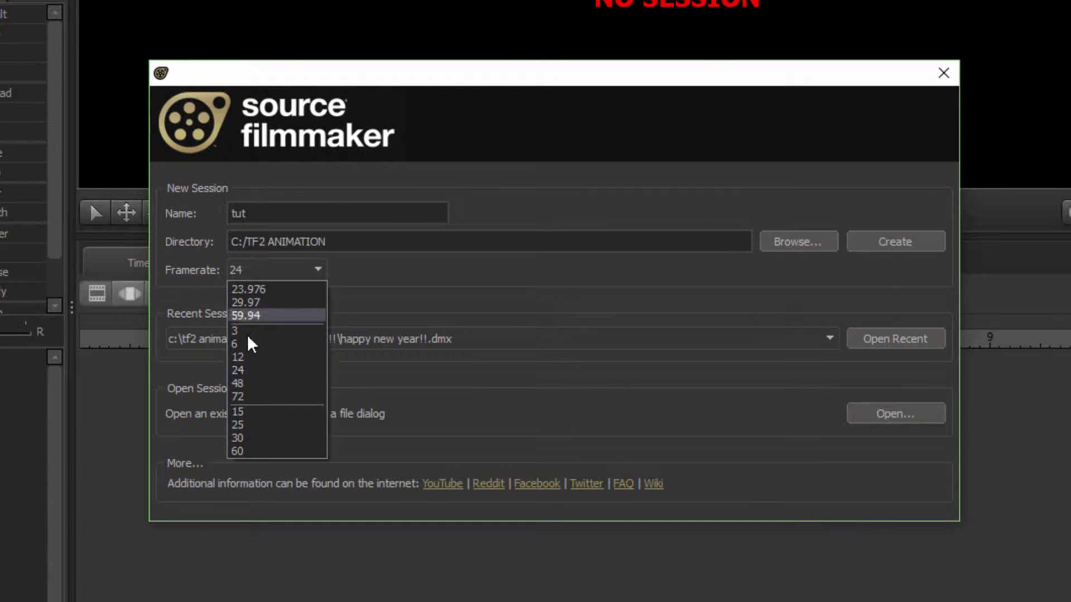
pyautogui.click(262, 370)
pyautogui.click(929, 242)
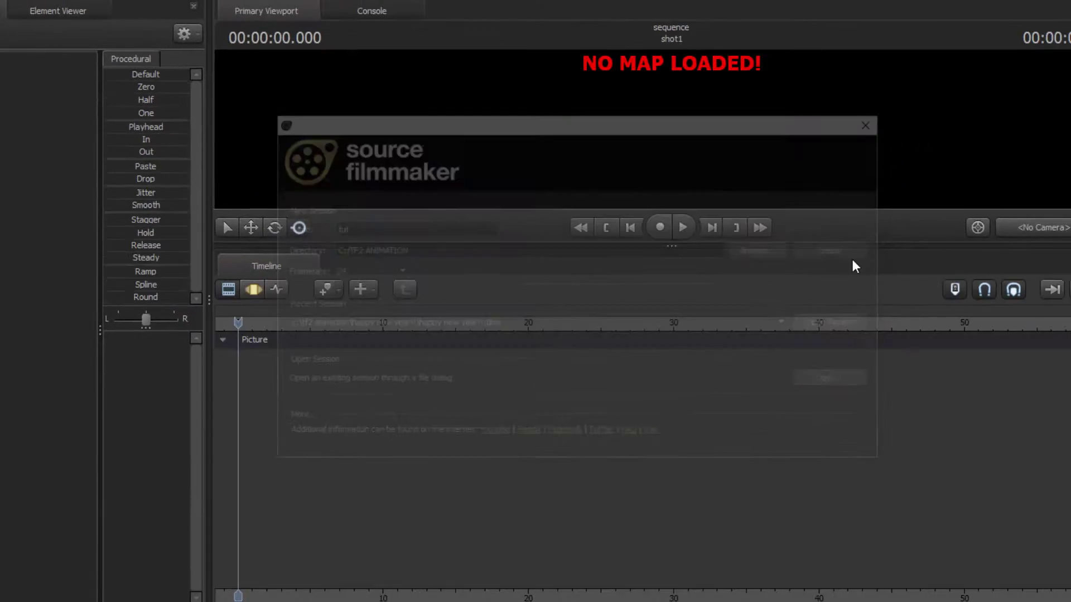
pyautogui.moveTo(682, 258); pyautogui.dragTo(675, 326)
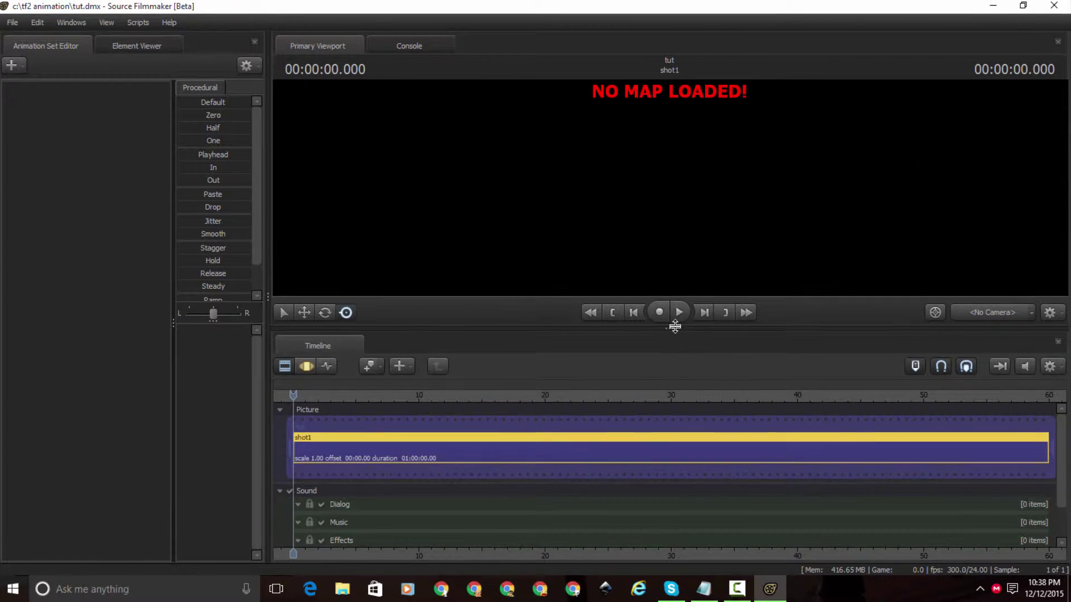
# Switch to Notepad, check the "making it your own" line of the outline, and return to Source Filmmaker
pyautogui.click(703, 589)
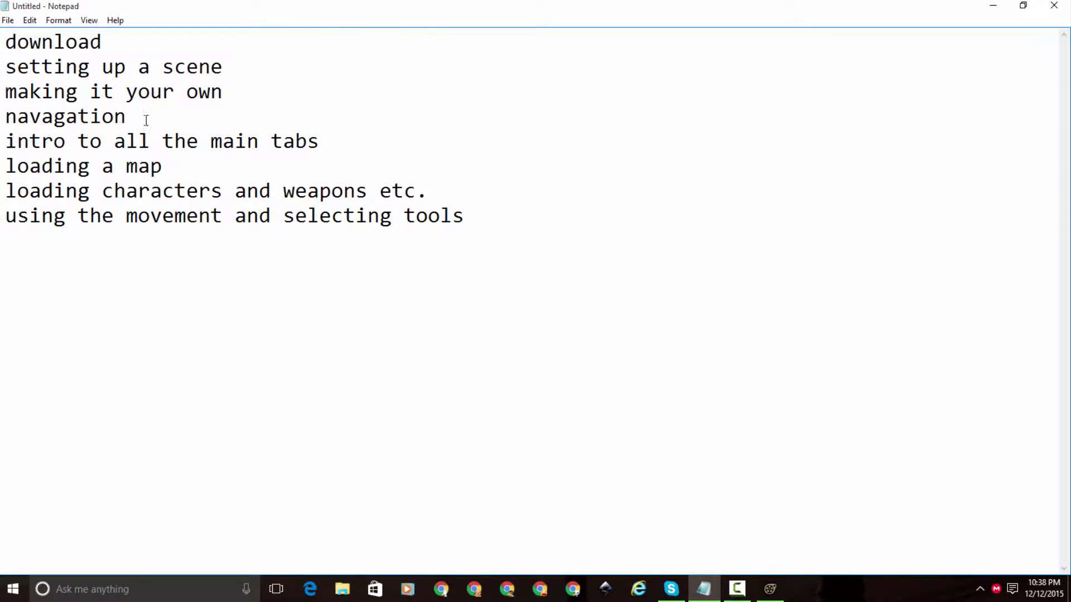
pyautogui.moveTo(222, 92); pyautogui.dragTo(5, 92)
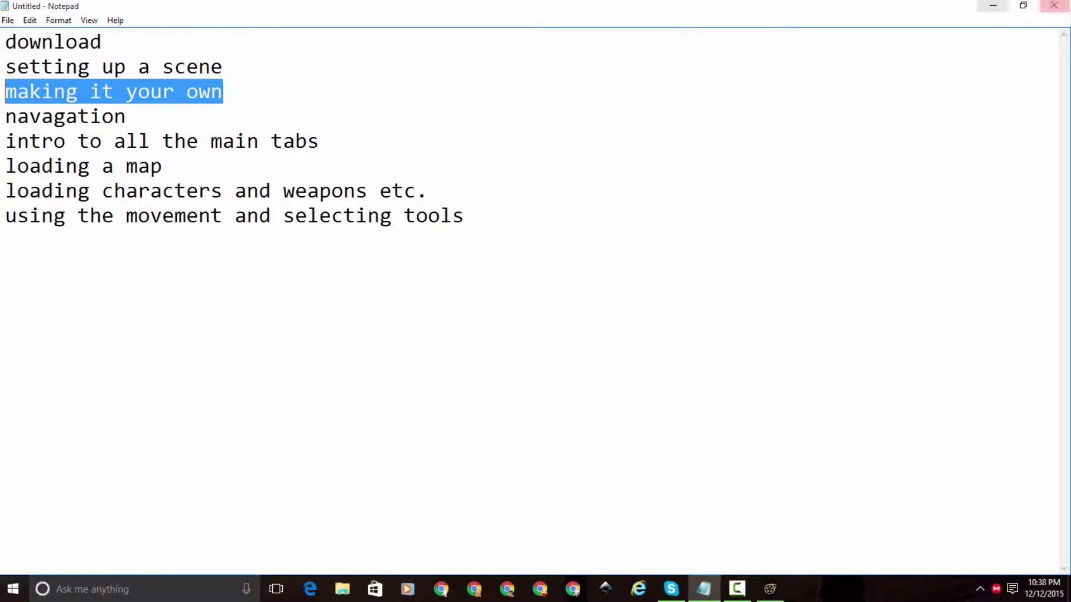
pyautogui.click(993, 6)
# Examine the Animation Set Editor, Element Viewer, Primary Viewport and Console panes of the new session
pyautogui.click(443, 146)
pyautogui.click(90, 188)
pyautogui.click(633, 187)
pyautogui.click(119, 43)
pyautogui.click(61, 45)
pyautogui.click(394, 59)
pyautogui.click(416, 45)
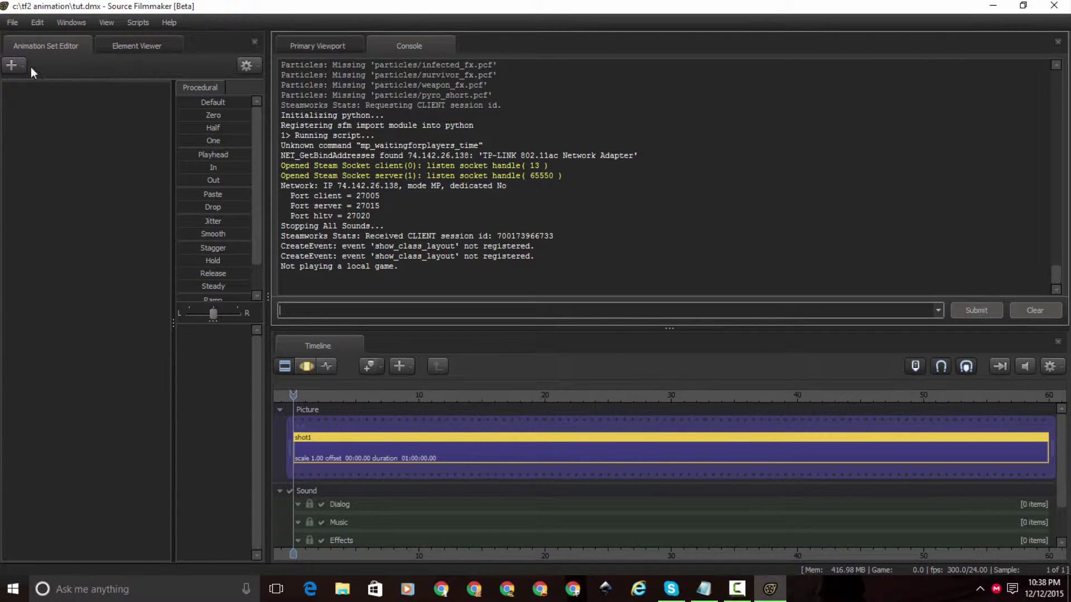
pyautogui.click(129, 46)
pyautogui.click(356, 40)
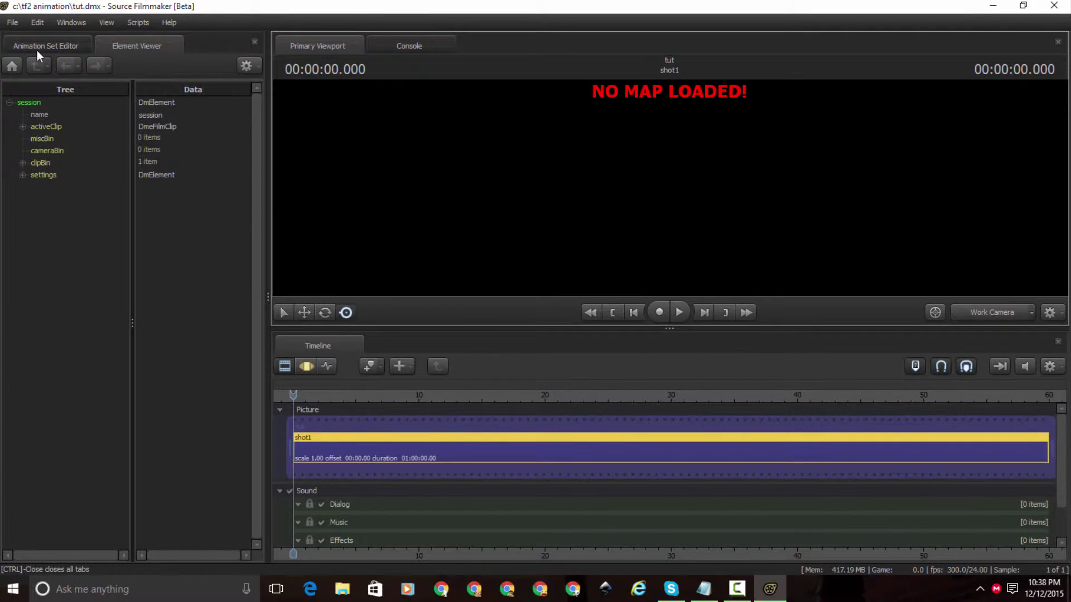
pyautogui.click(39, 46)
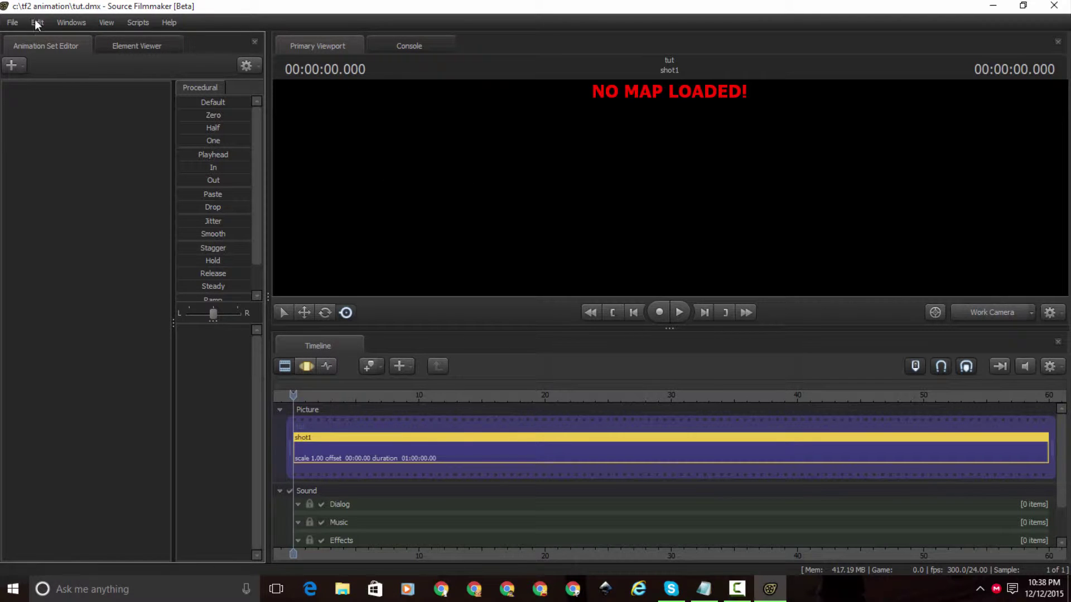
# Switch the window layout to Clip Editing
pyautogui.click(63, 23)
pyautogui.moveTo(85, 233)
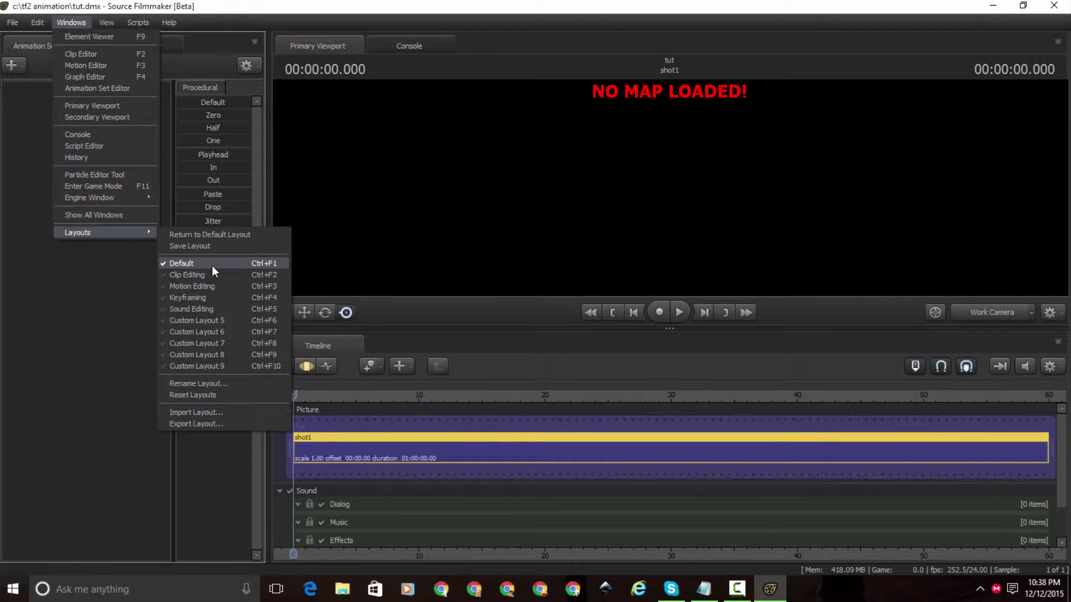
pyautogui.click(222, 275)
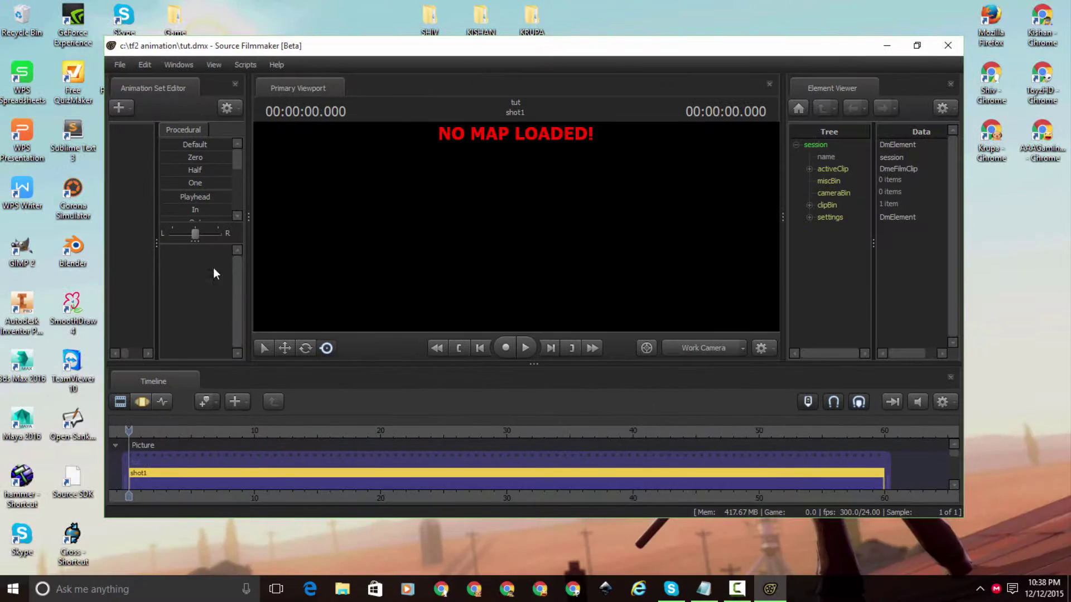
# Switch the window layout to Custom Layout 7
pyautogui.click(169, 66)
pyautogui.moveTo(235, 277)
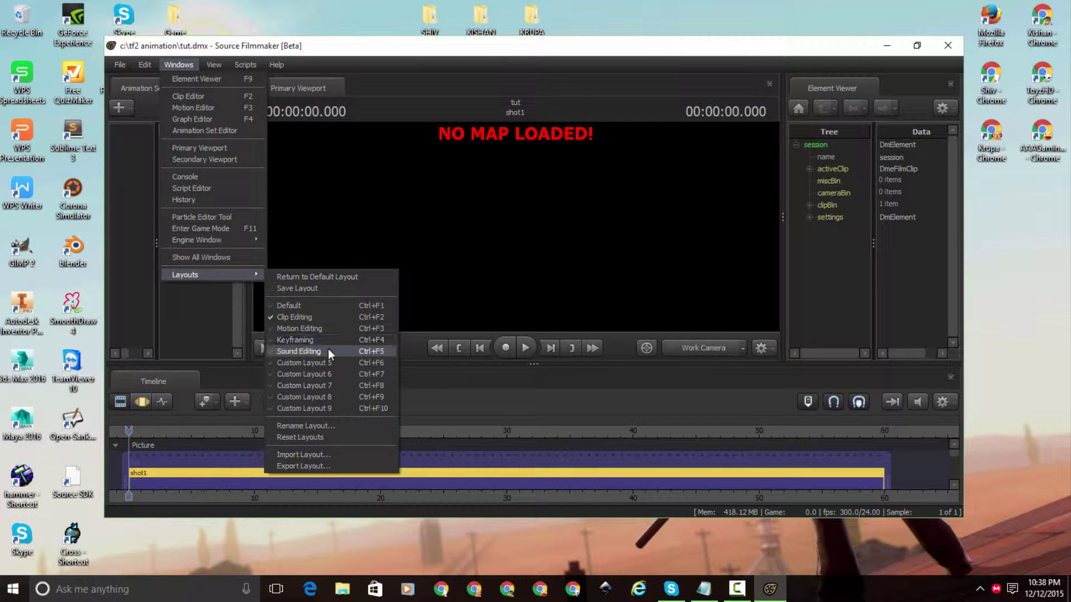
pyautogui.click(341, 385)
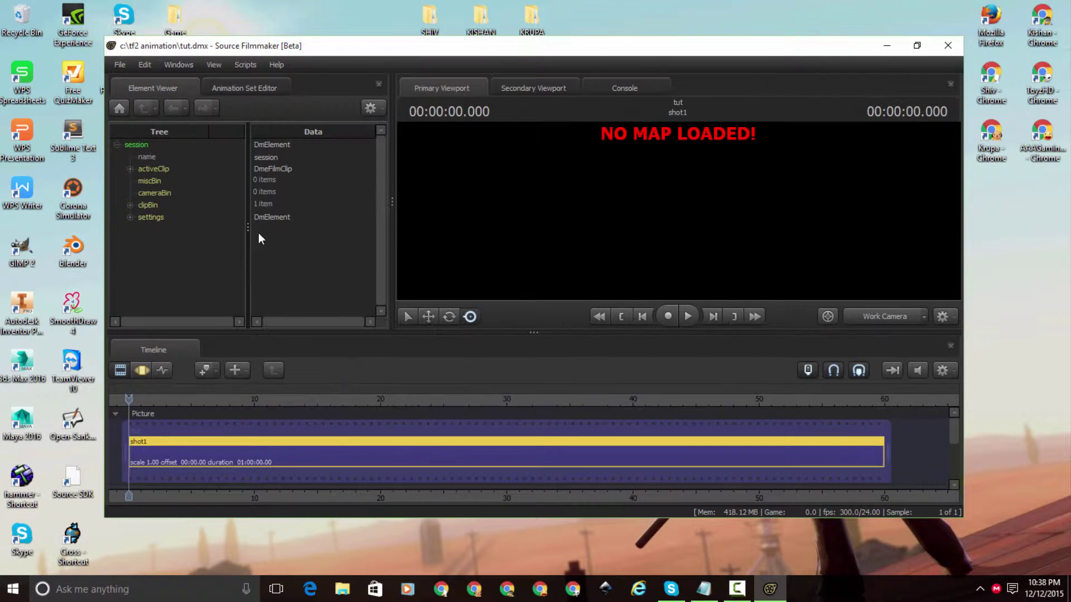
# Switch the window layout to Default and enlarge the Primary Viewport downward over the Timeline
pyautogui.click(178, 65)
pyautogui.moveTo(236, 275)
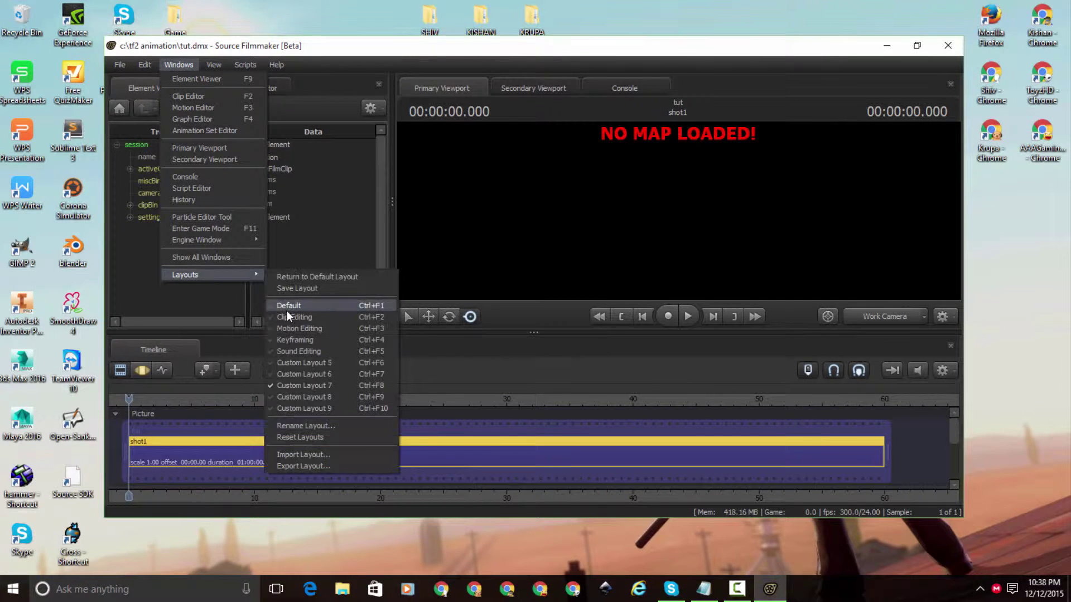
pyautogui.click(289, 307)
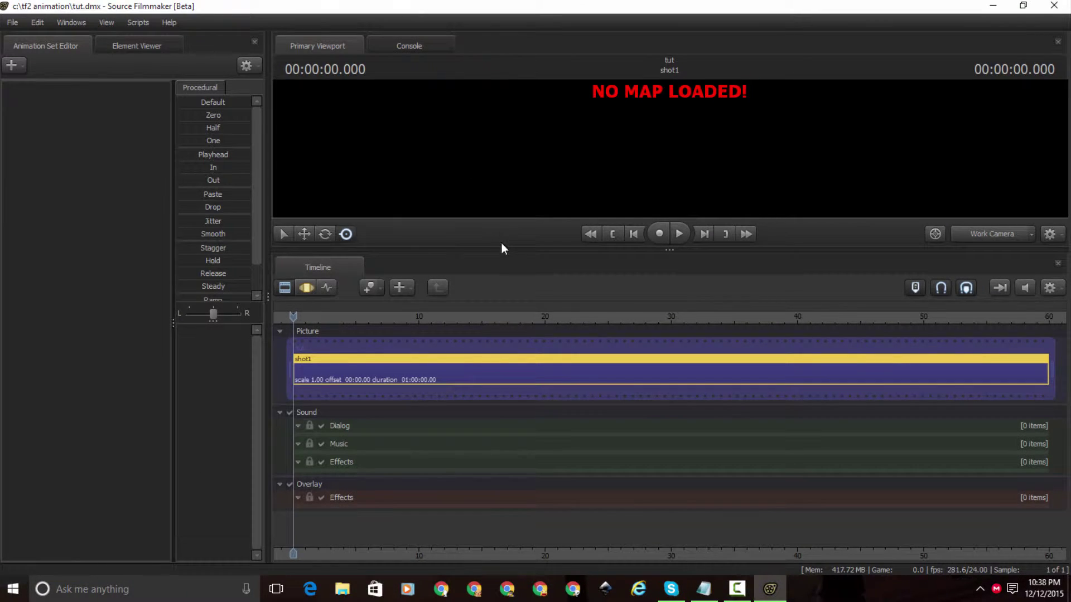
pyautogui.moveTo(501, 248); pyautogui.dragTo(492, 341)
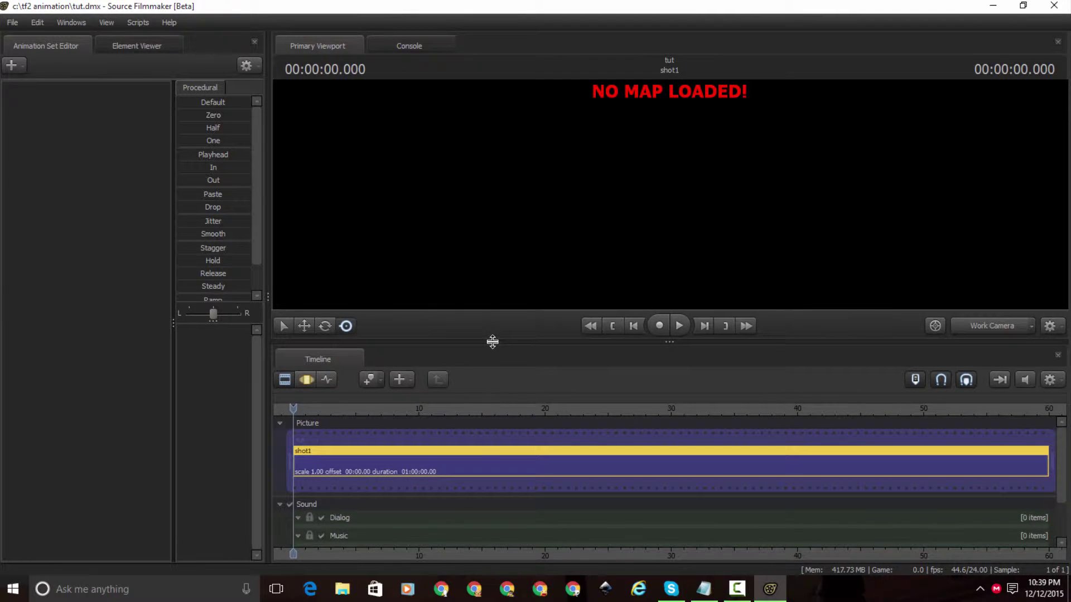
# Open the Script Editor, dock it beside the Console, and close it again
pyautogui.click(73, 23)
pyautogui.click(108, 276)
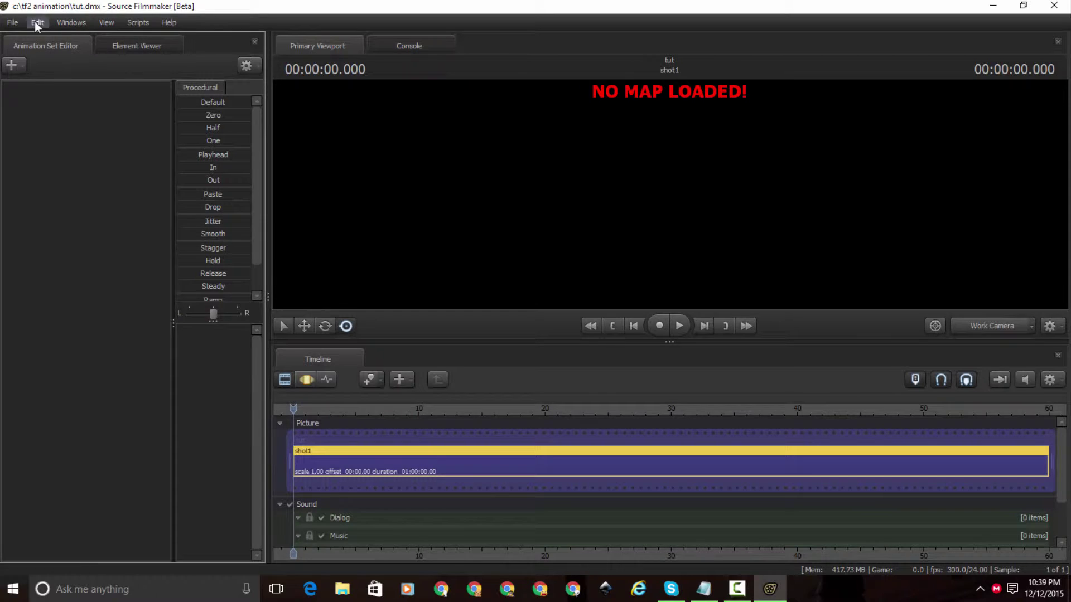
pyautogui.click(72, 22)
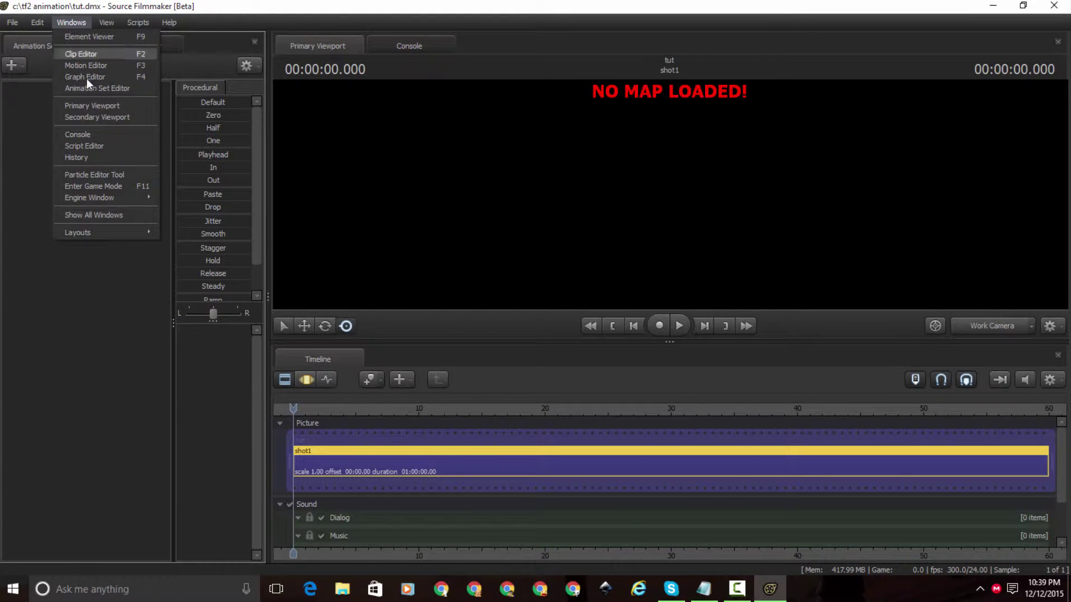
pyautogui.click(85, 145)
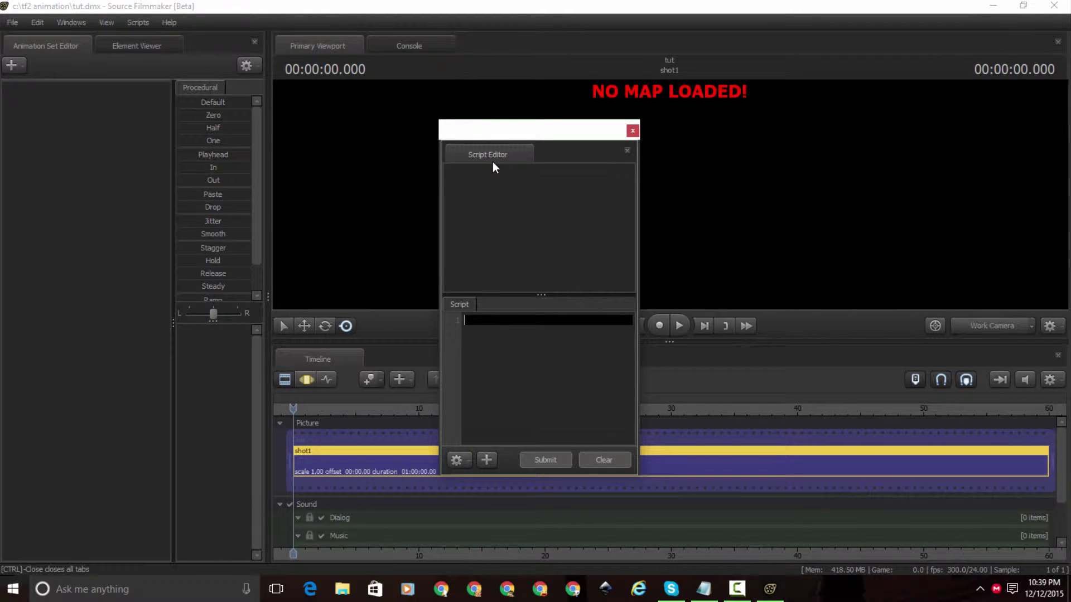
pyautogui.moveTo(460, 150); pyautogui.dragTo(533, 45)
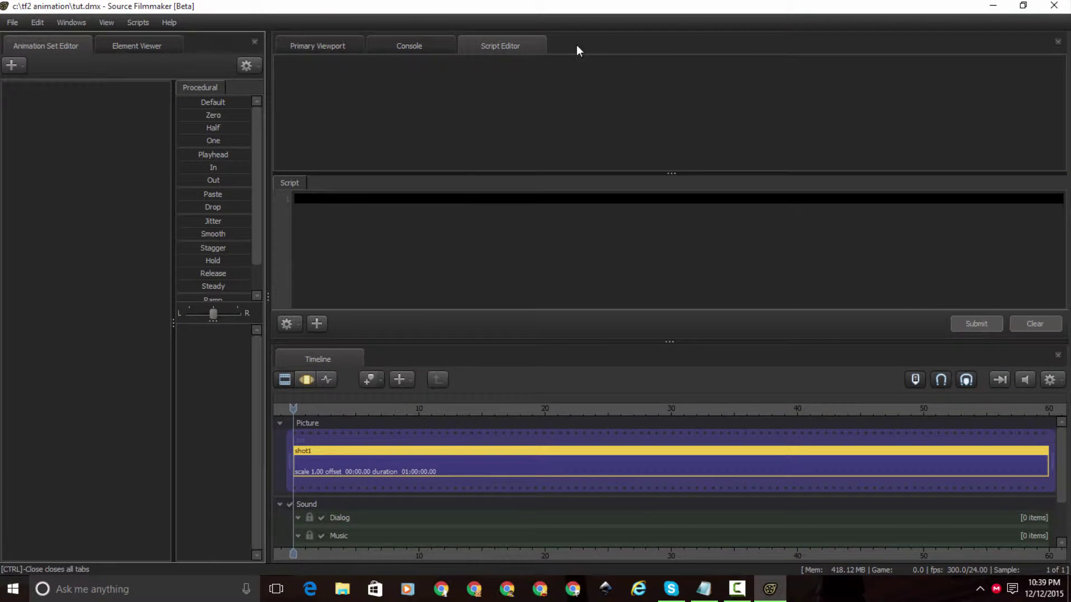
pyautogui.click(1058, 42)
# Look at the Console, return to the Primary Viewport, and make it slightly taller over the Timeline
pyautogui.click(404, 48)
pyautogui.click(344, 47)
pyautogui.click(390, 47)
pyautogui.click(332, 51)
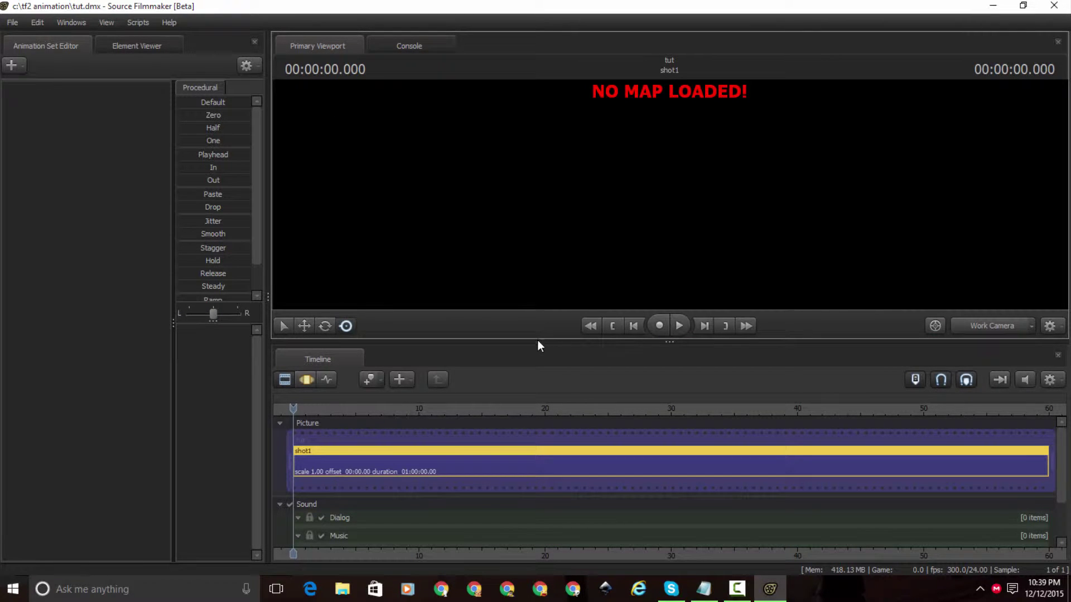
pyautogui.moveTo(571, 342); pyautogui.dragTo(576, 368)
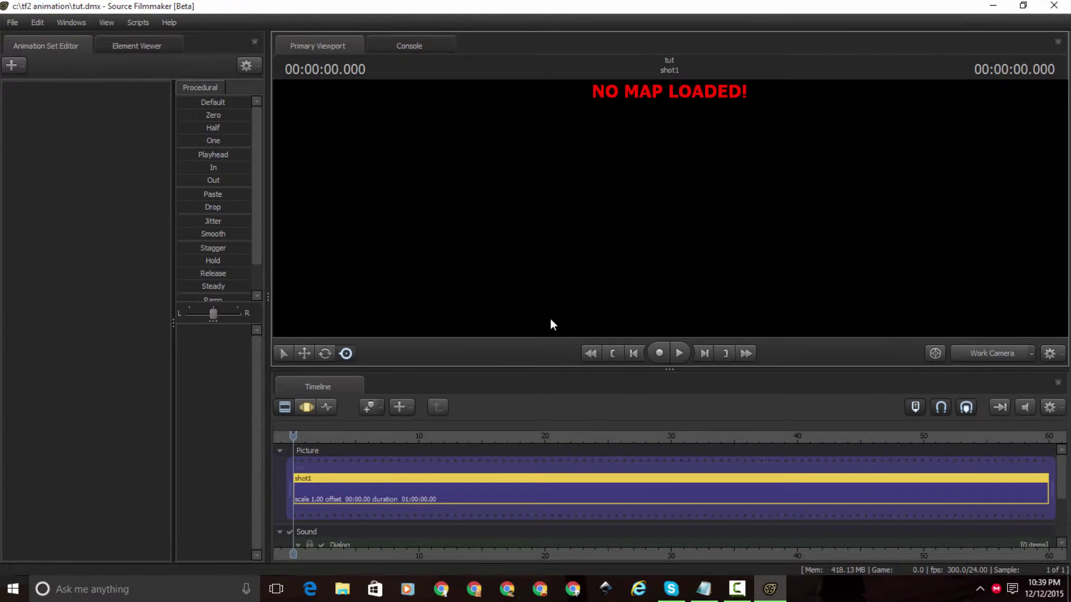
# Switch to Notepad, review the navagation, main tabs and map loading lines of the outline, and return to Source Filmmaker
pyautogui.click(704, 589)
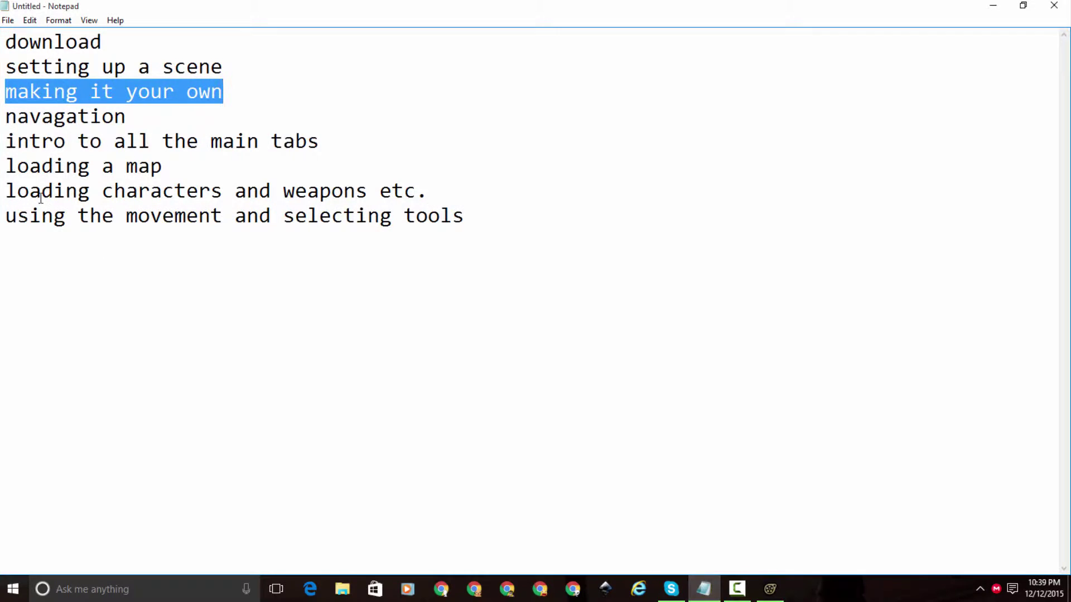
pyautogui.doubleClick(74, 126)
pyautogui.click(362, 158)
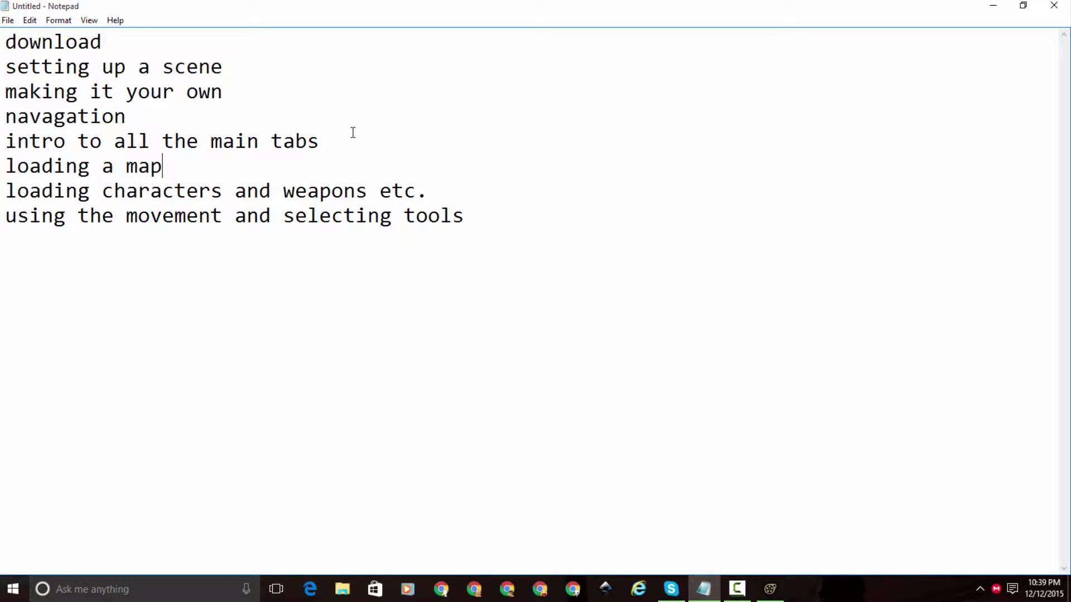
pyautogui.moveTo(353, 134); pyautogui.dragTo(5, 141)
pyautogui.moveTo(199, 181); pyautogui.dragTo(2, 177)
pyautogui.moveTo(335, 139); pyautogui.dragTo(2, 141)
pyautogui.moveTo(202, 163); pyautogui.dragTo(2, 162)
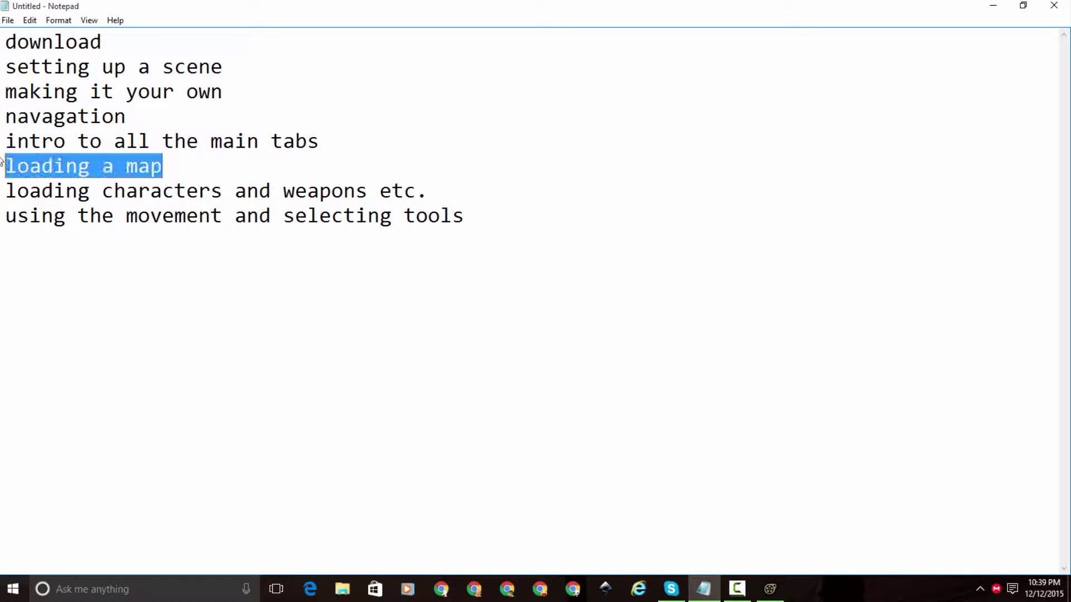
pyautogui.moveTo(155, 117); pyautogui.dragTo(2, 117)
pyautogui.click(802, 119)
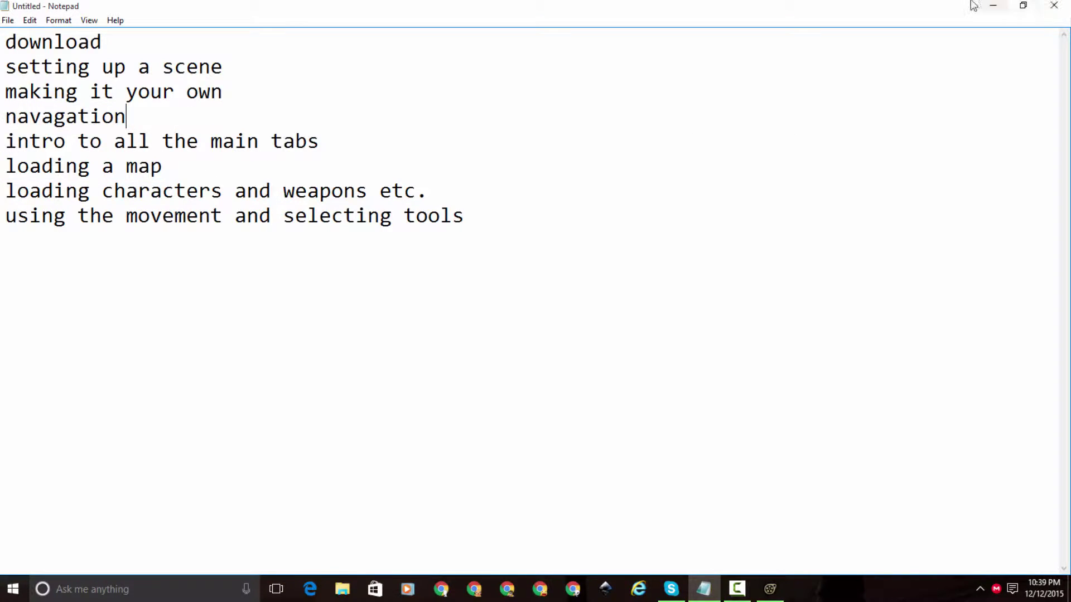
pyautogui.click(992, 6)
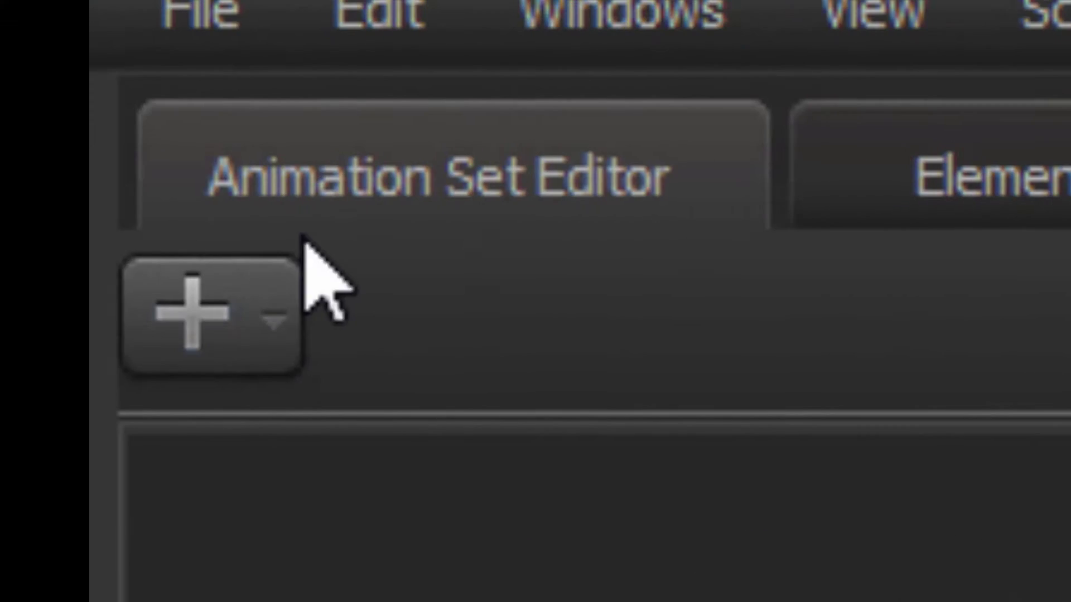
# Open the Secondary Viewport as a floating window and close it
pyautogui.click(447, 240)
pyautogui.click(61, 48)
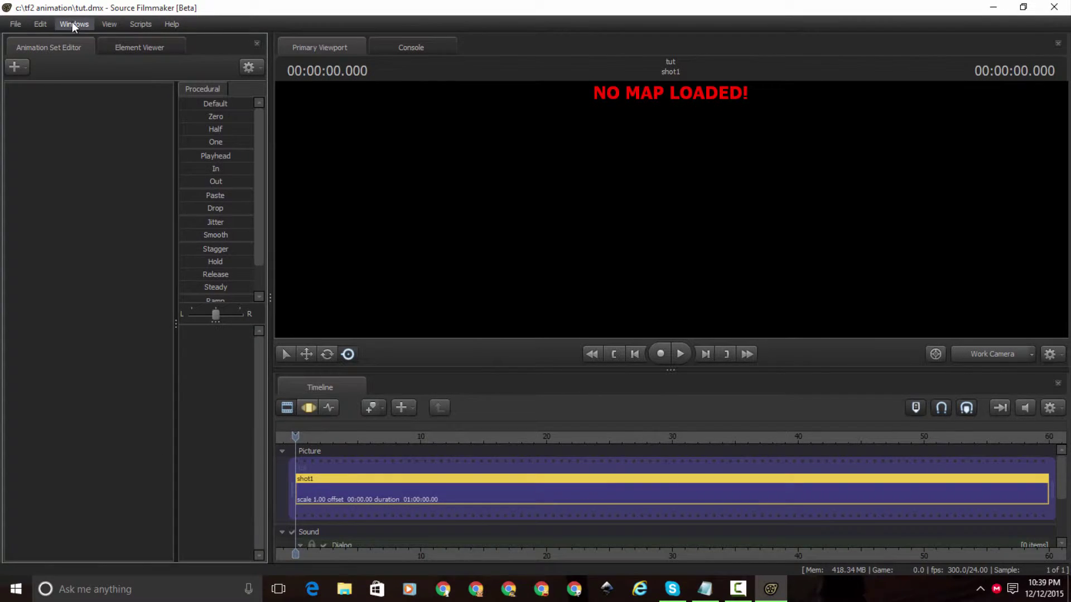
pyautogui.click(73, 23)
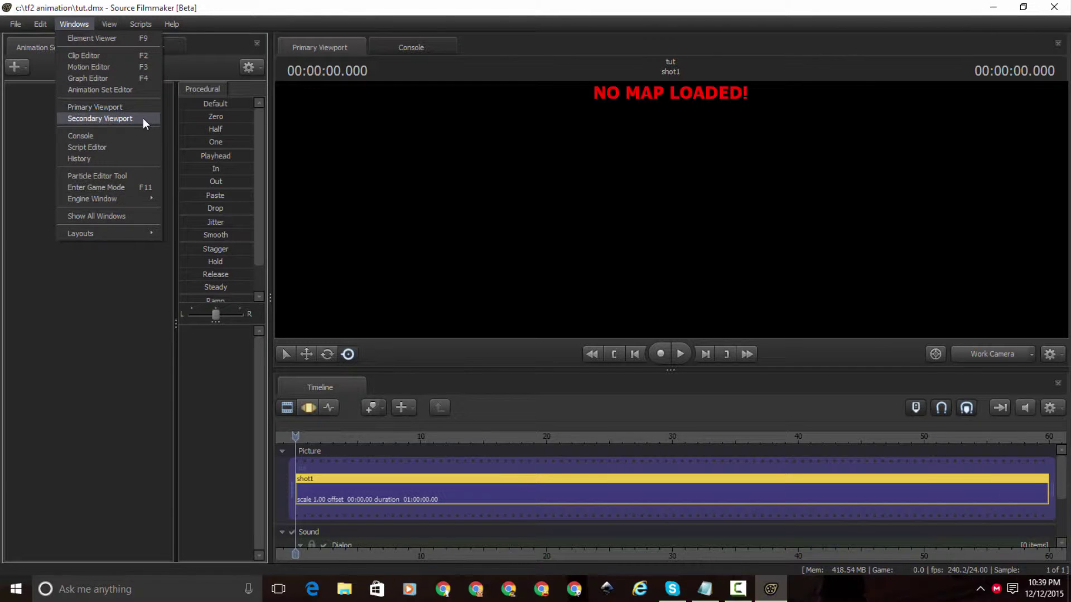
pyautogui.click(126, 119)
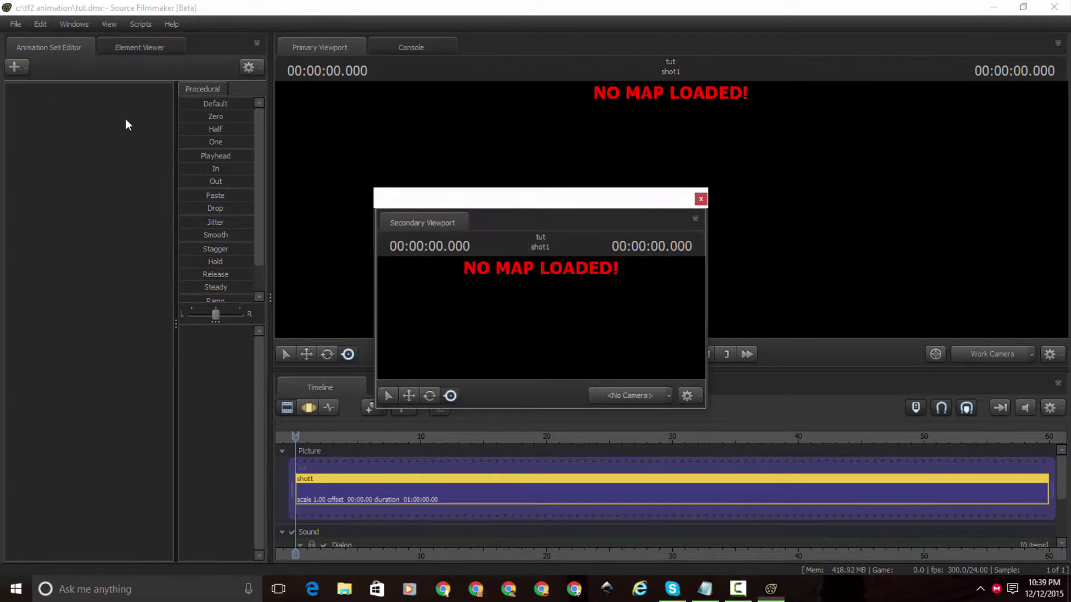
pyautogui.click(700, 199)
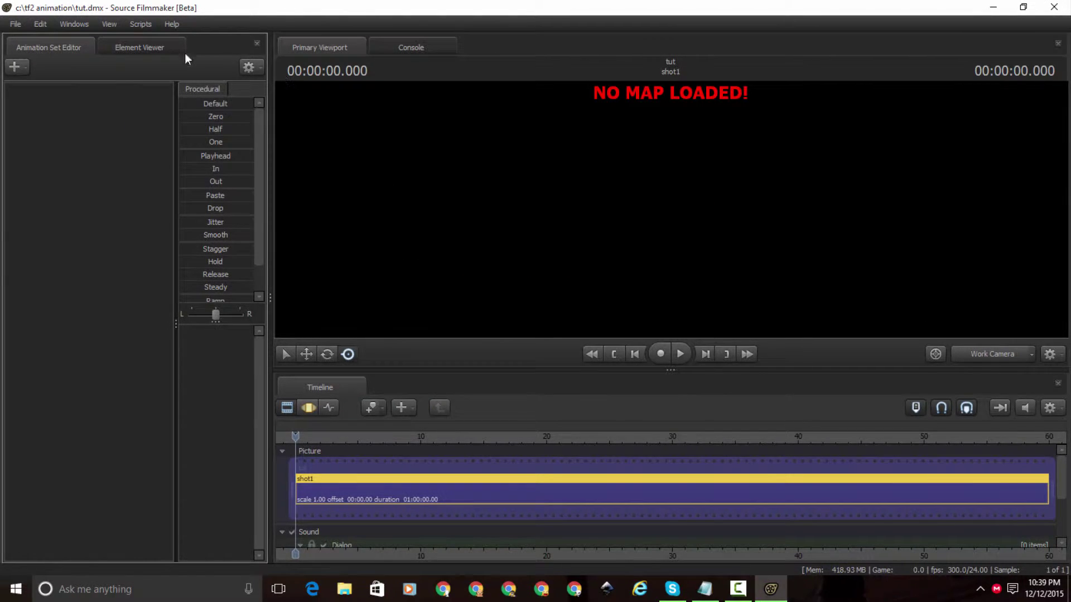
# Reopen the Secondary Viewport and dock it as a full-height pane beside the Primary Viewport and Timeline
pyautogui.click(74, 24)
pyautogui.click(77, 119)
pyautogui.moveTo(399, 213); pyautogui.dragTo(1029, 304)
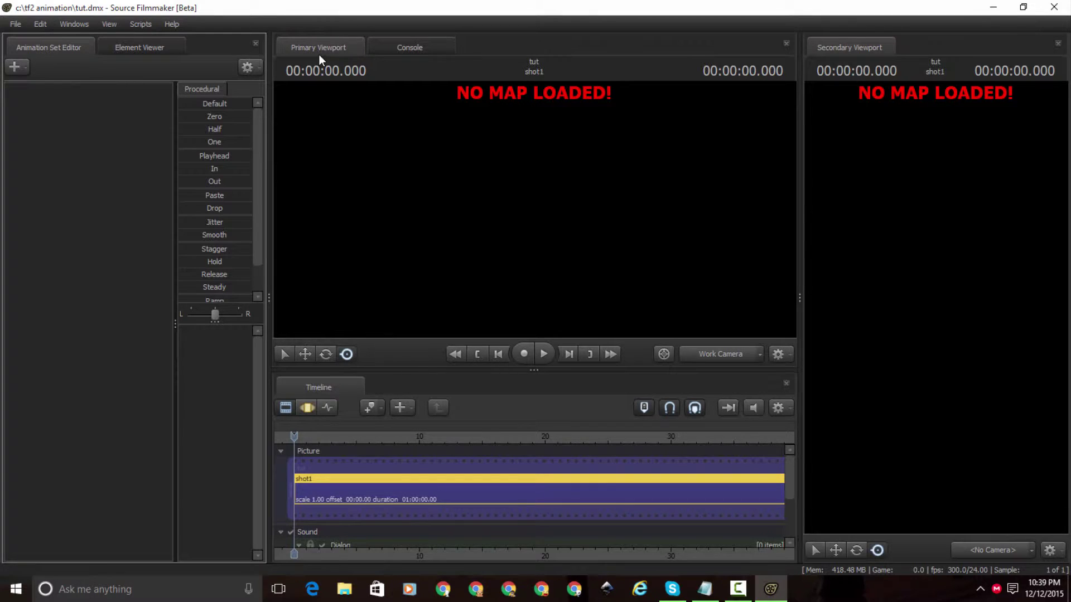
pyautogui.click(511, 204)
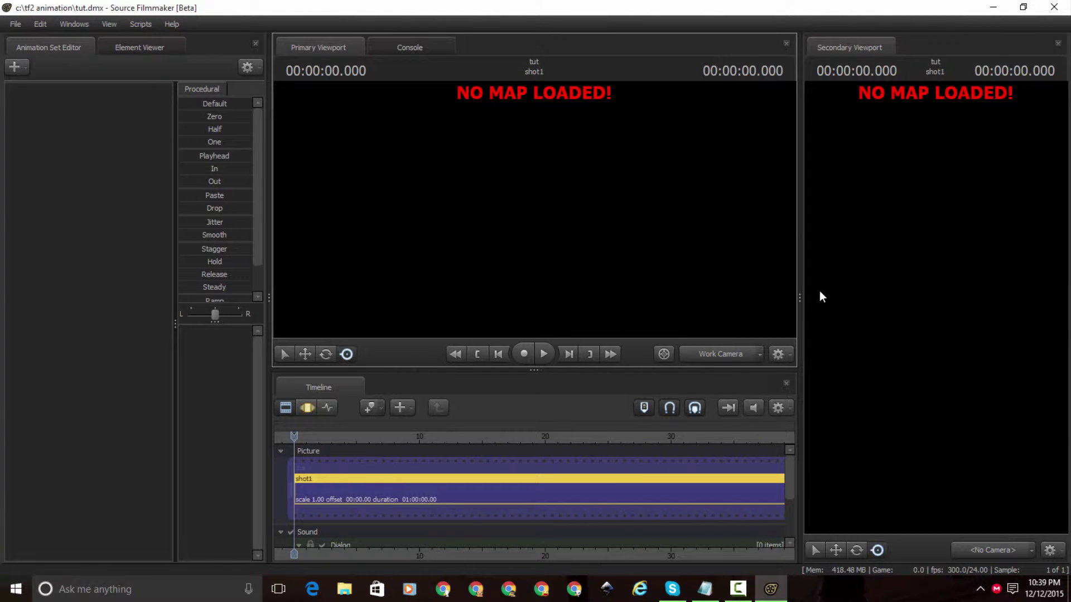
# Compare the Timeline's Clip Editor, Motion Editor and Graph Editor modes, finishing in the Clip Editor
pyautogui.click(308, 408)
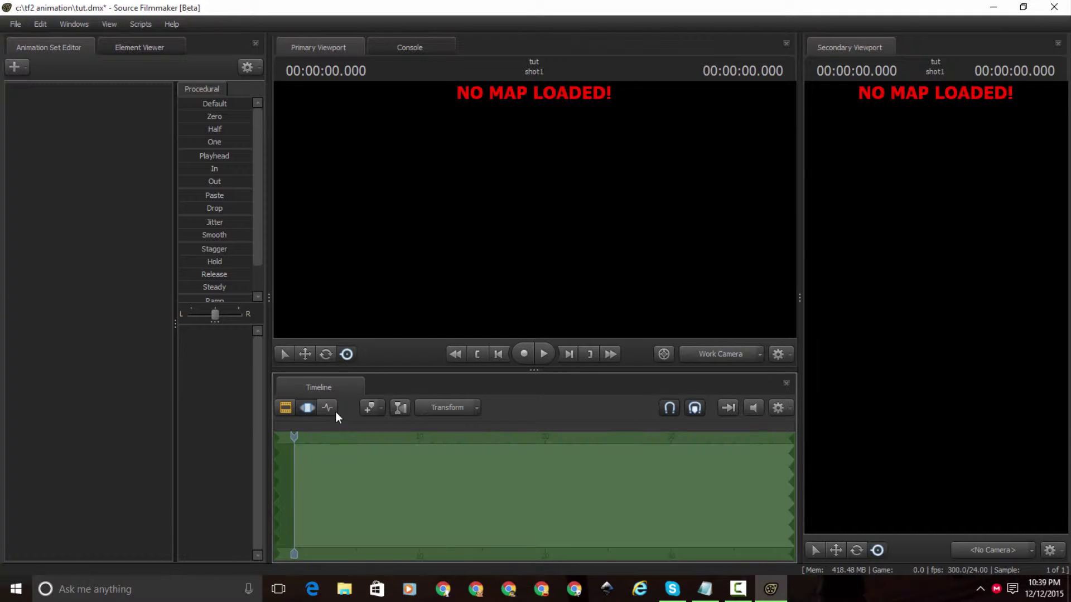
pyautogui.click(284, 411)
pyautogui.click(307, 412)
pyautogui.click(325, 411)
pyautogui.click(285, 412)
pyautogui.click(308, 413)
pyautogui.click(326, 412)
pyautogui.click(284, 410)
pyautogui.click(307, 411)
pyautogui.click(328, 410)
pyautogui.click(285, 410)
pyautogui.click(309, 408)
pyautogui.click(327, 409)
pyautogui.click(286, 410)
pyautogui.click(308, 410)
pyautogui.click(323, 410)
pyautogui.click(308, 409)
pyautogui.click(323, 408)
pyautogui.click(282, 409)
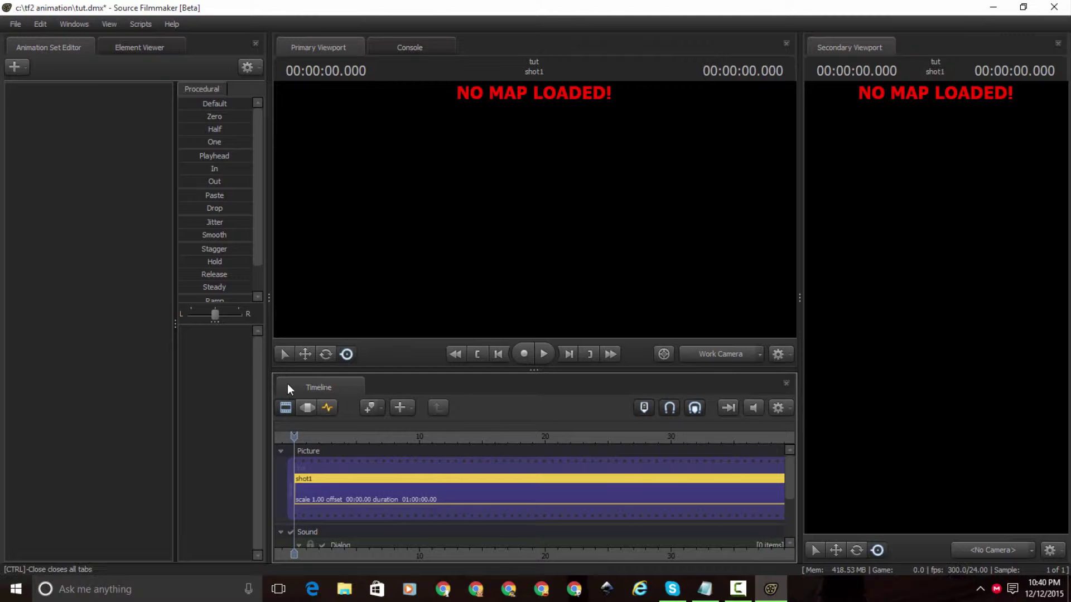
# Narrow the Secondary Viewport and look through the Element Viewer and Animation Set Editor
pyautogui.moveTo(800, 303); pyautogui.dragTo(839, 345)
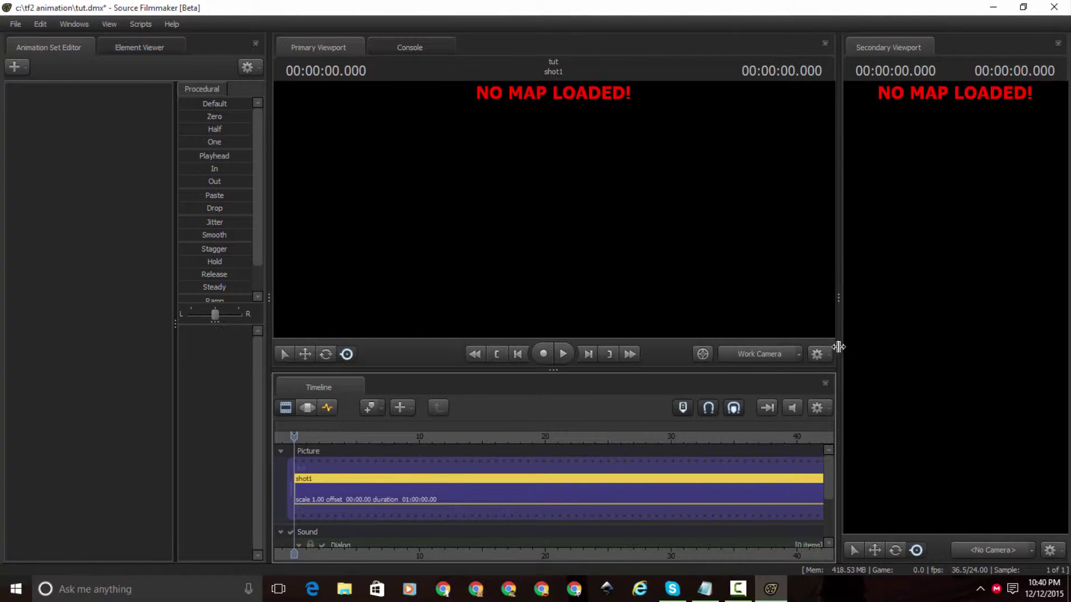
pyautogui.click(115, 49)
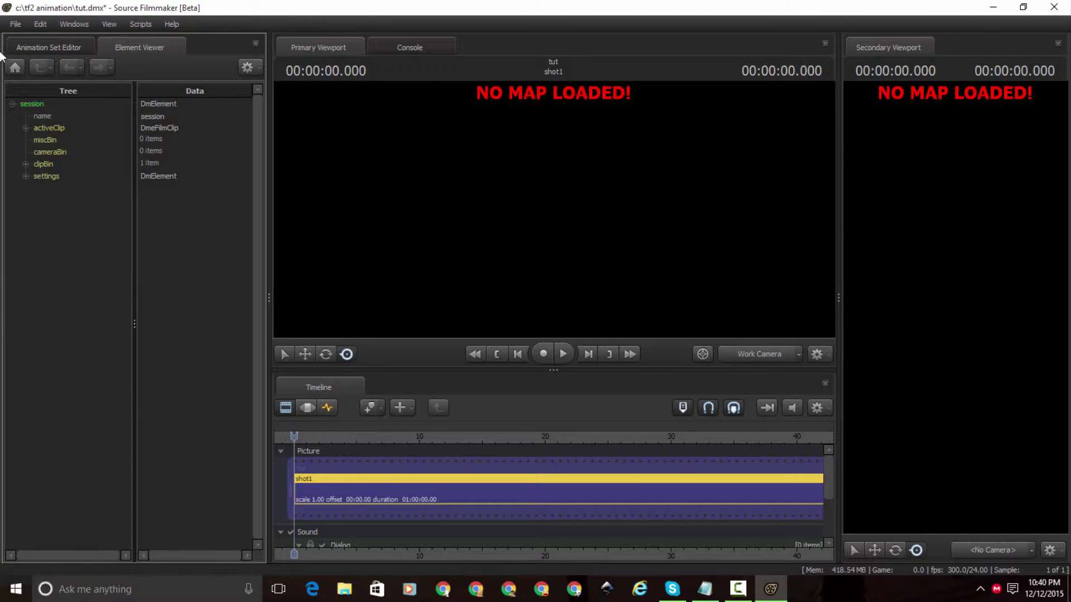
pyautogui.click(50, 48)
pyautogui.click(130, 50)
pyautogui.click(55, 50)
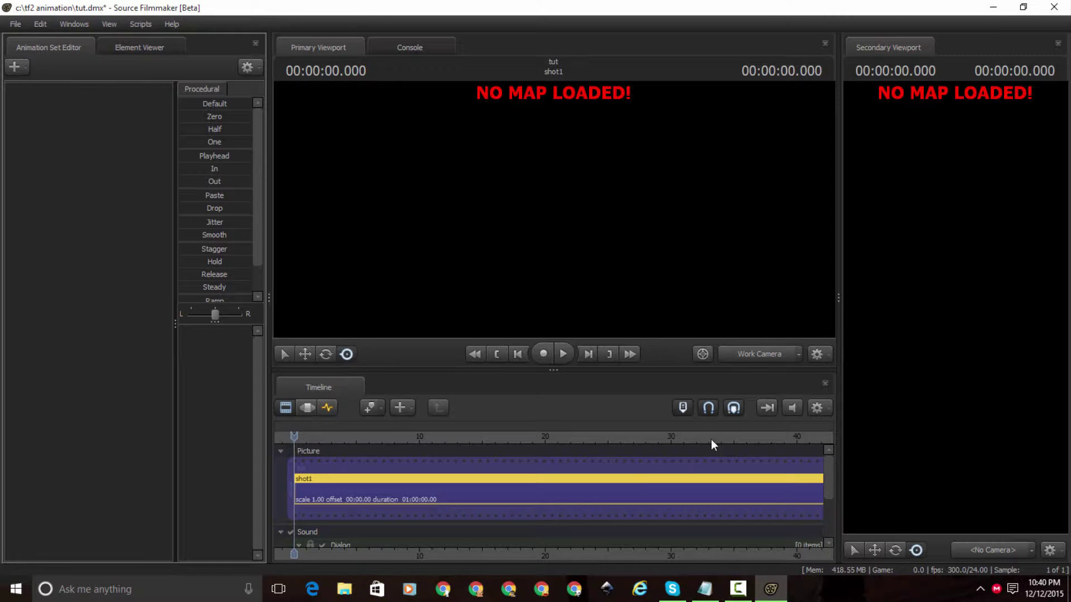
# Switch to Notepad, check the "loading a map" line of the outline, and return to Source Filmmaker
pyautogui.click(706, 585)
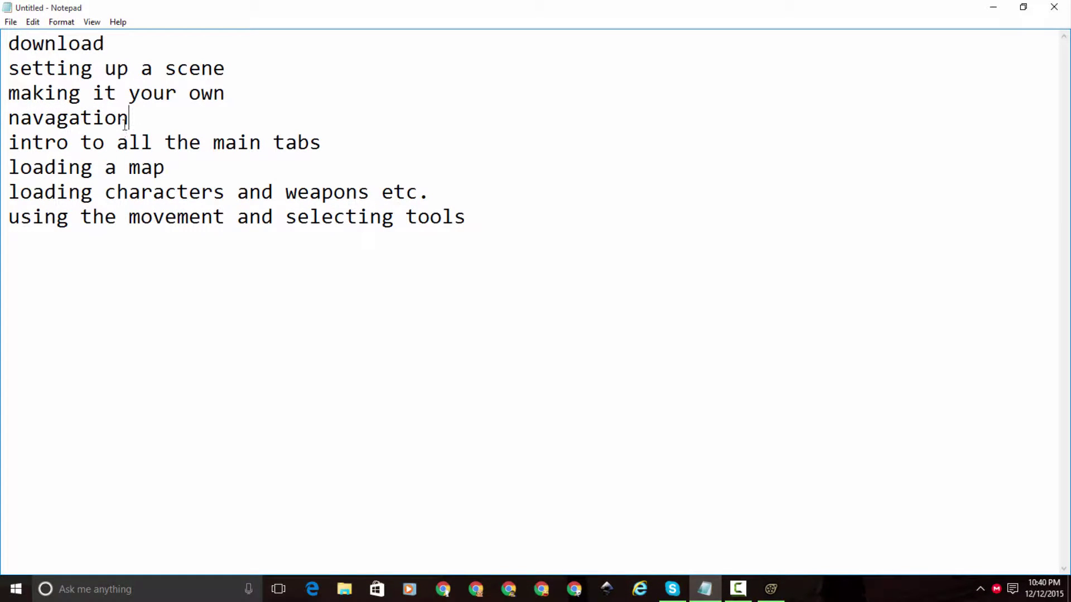
pyautogui.moveTo(168, 176); pyautogui.dragTo(7, 168)
pyautogui.click(430, 389)
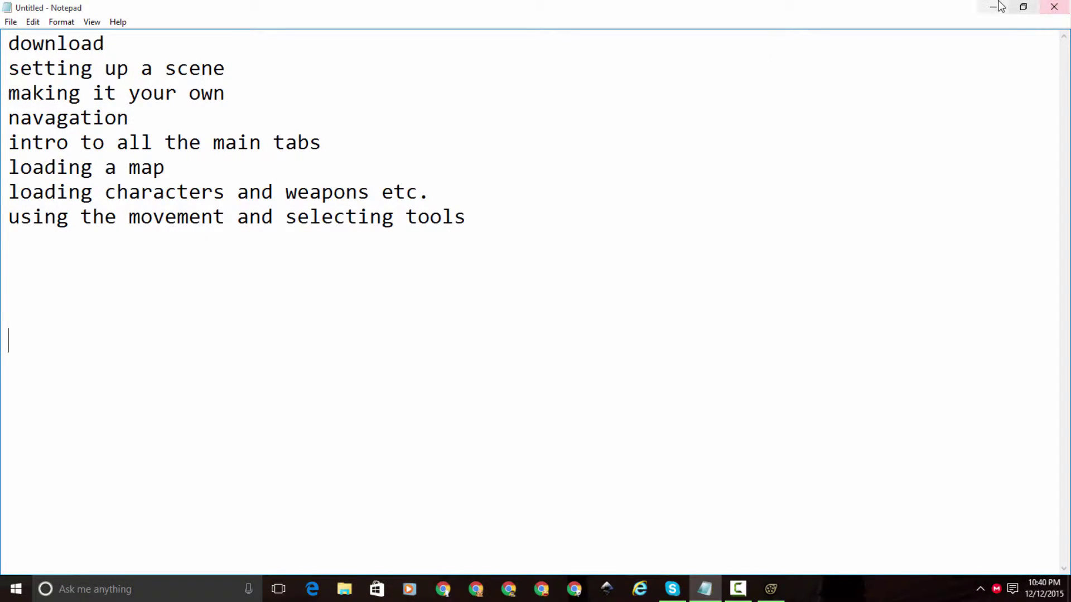
pyautogui.click(993, 7)
# Close the Secondary Viewport and widen the Primary Viewport by narrowing the Animation Set Editor pane
pyautogui.click(1058, 44)
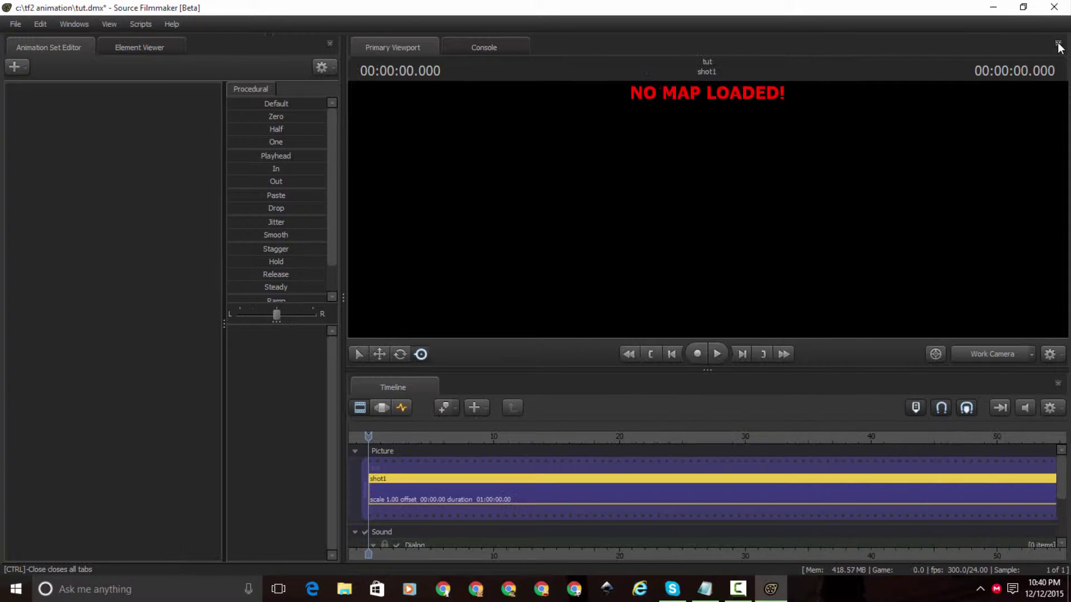
pyautogui.moveTo(346, 302); pyautogui.dragTo(239, 296)
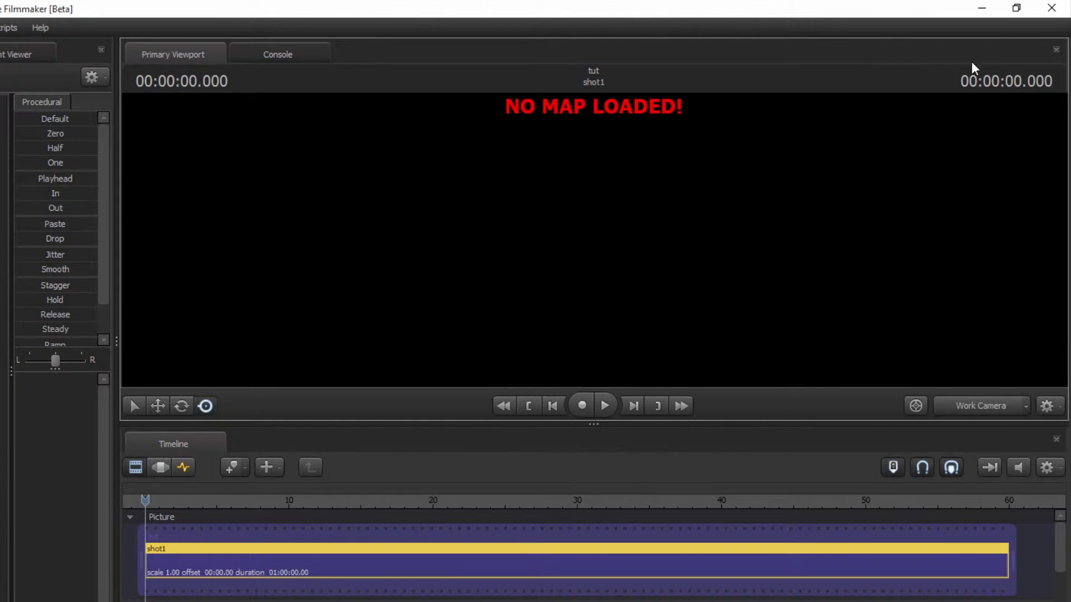
# Close the Console so that only the Primary Viewport remains in its pane
pyautogui.click(270, 53)
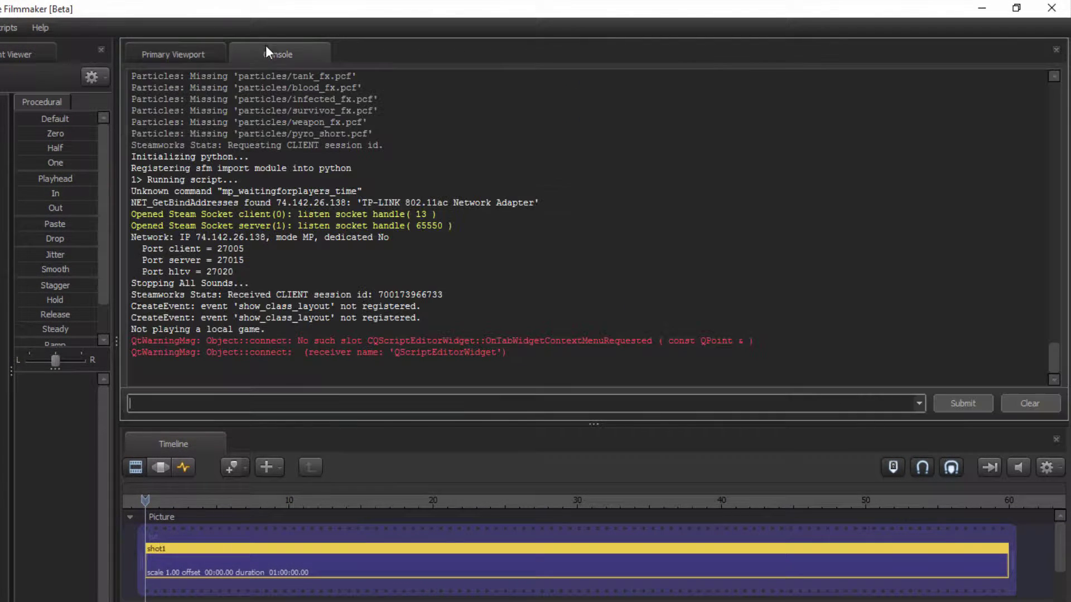
pyautogui.click(1056, 49)
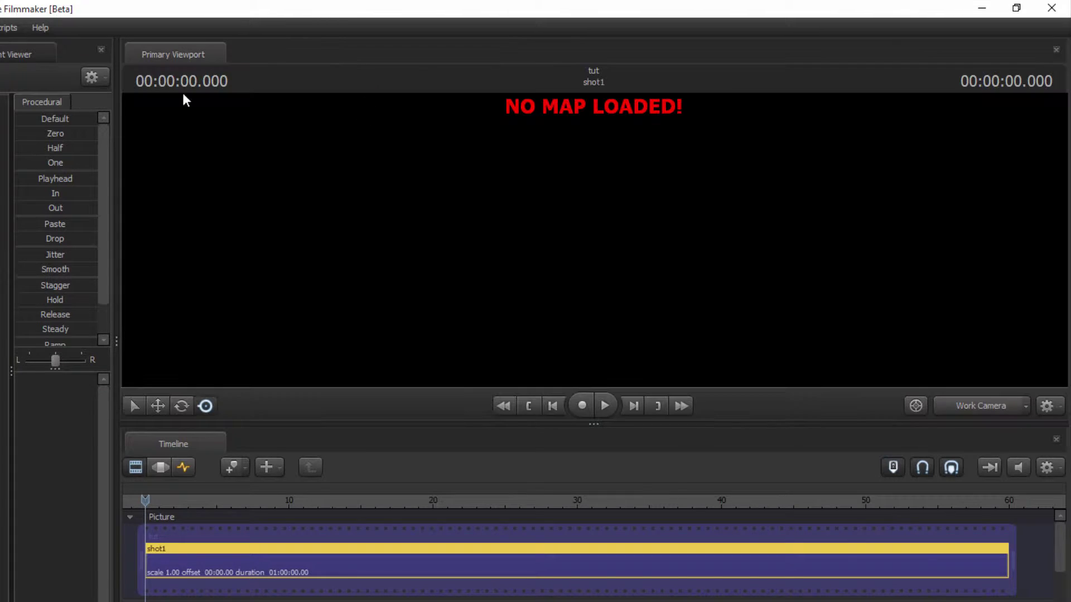
pyautogui.click(180, 45)
# Open the map selection for the session and look through the available mod filters
pyautogui.rightClick(484, 231)
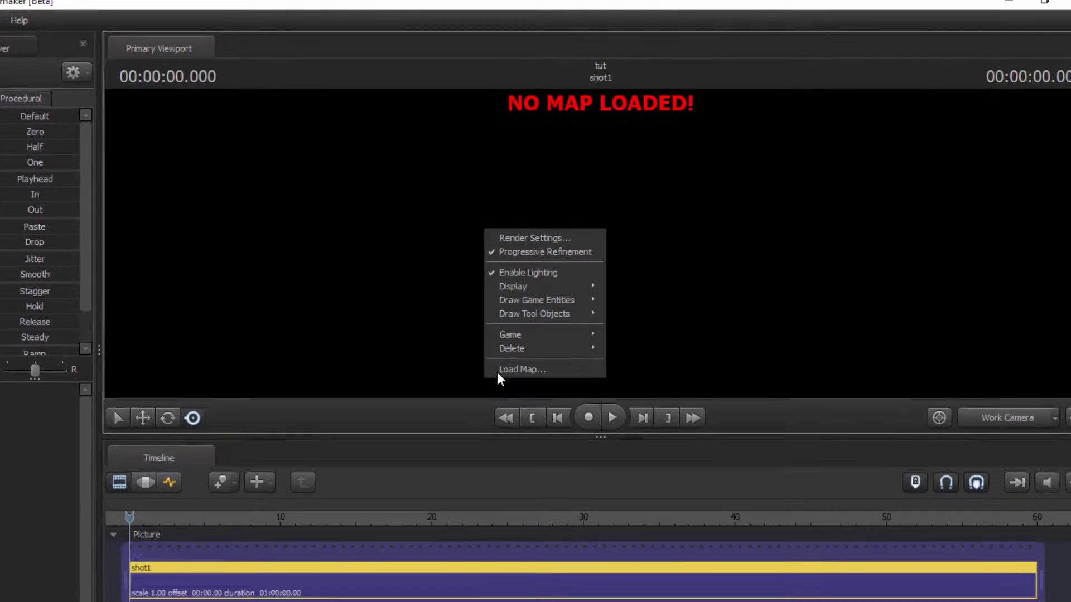
pyautogui.click(501, 360)
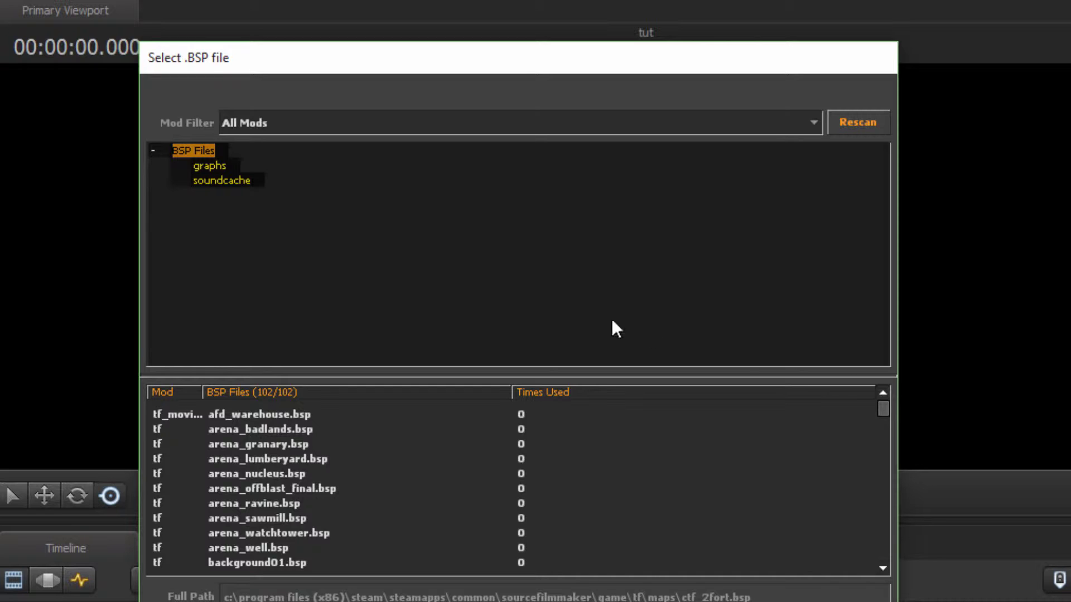
pyautogui.click(446, 128)
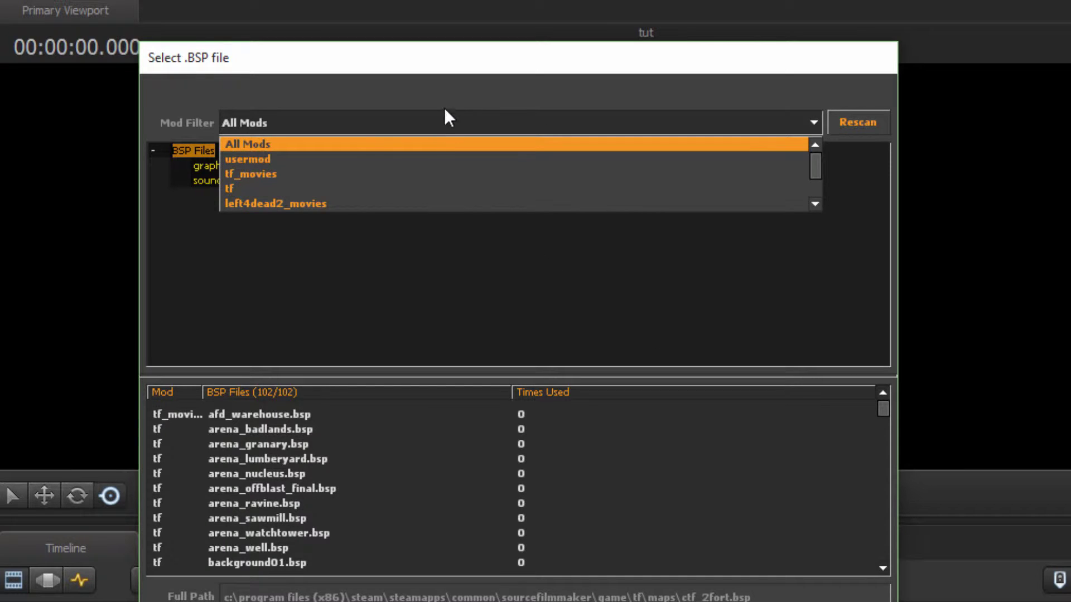
pyautogui.click(453, 104)
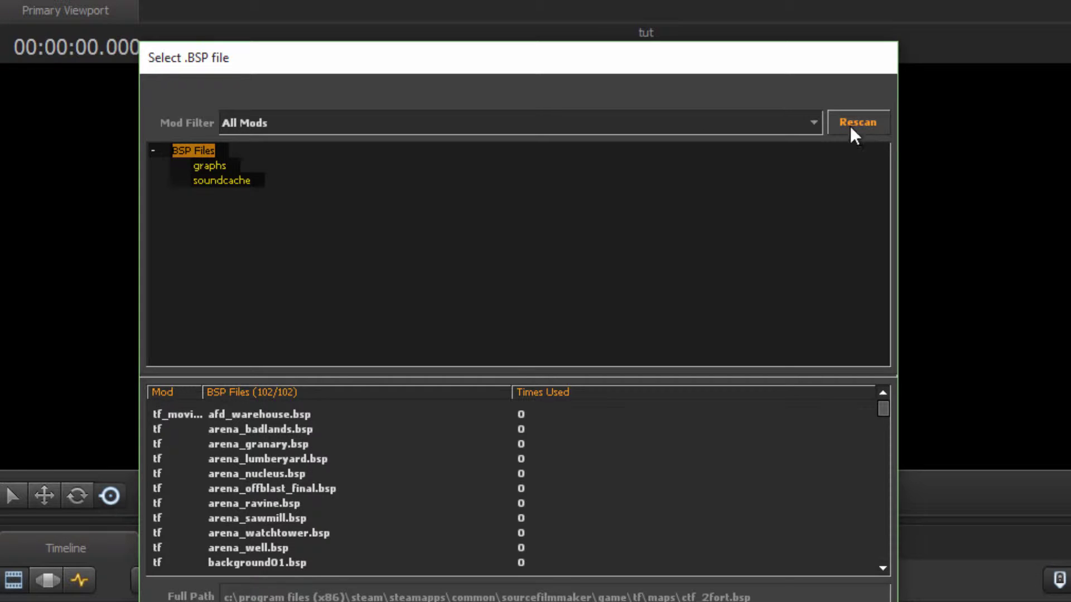
pyautogui.click(779, 125)
pyautogui.scroll(-3, 814, 167)
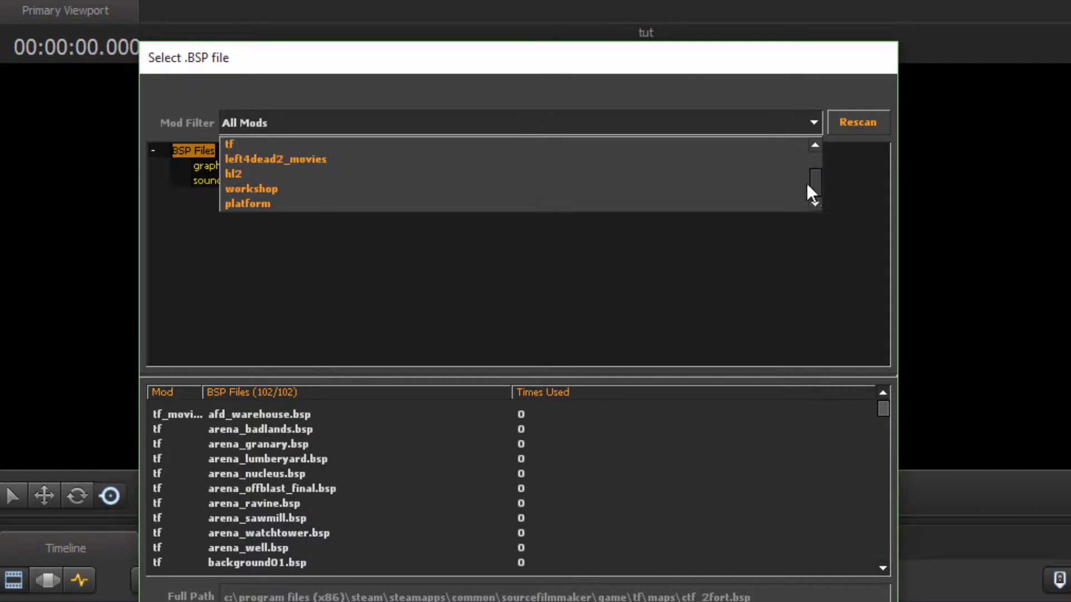
pyautogui.scroll(3, 809, 193)
pyautogui.click(333, 118)
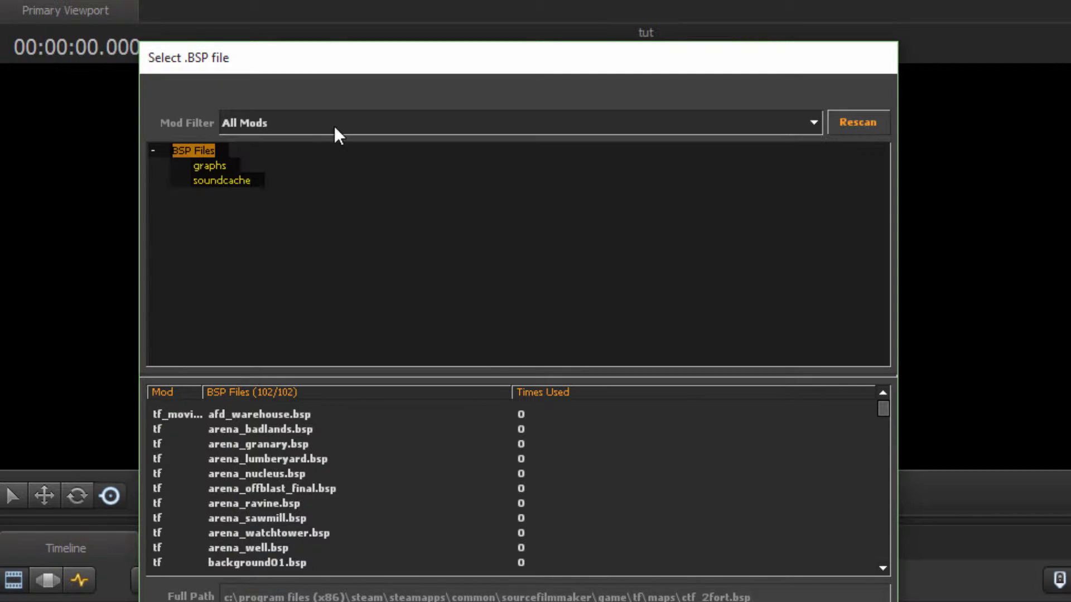
# Filter the maps by left4dead2_movies and by tf_movies, and reset the mod filter to All Mods
pyautogui.click(328, 122)
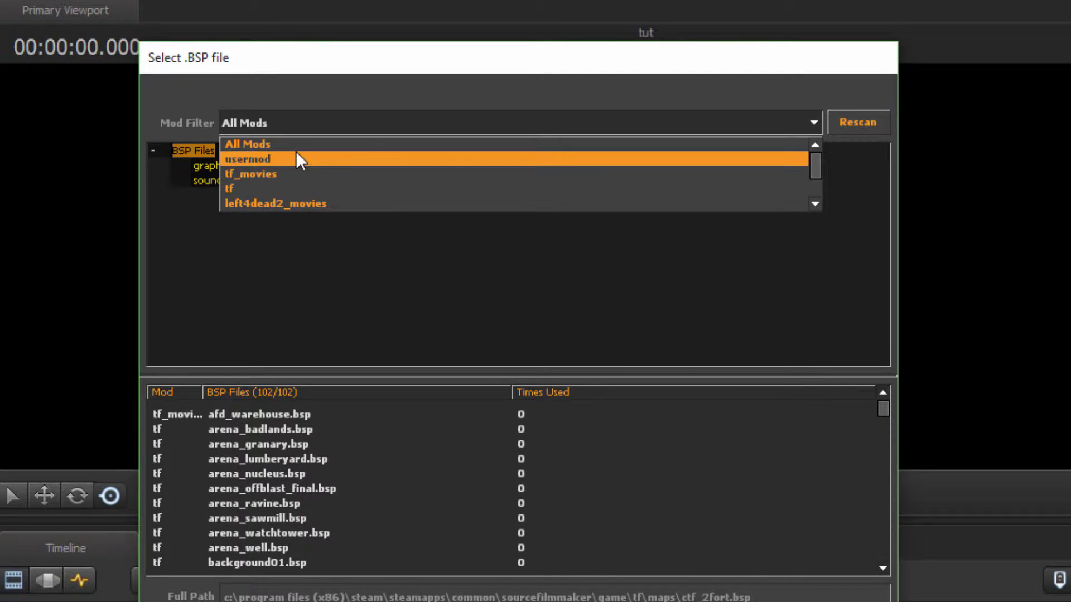
pyautogui.click(274, 203)
pyautogui.click(276, 123)
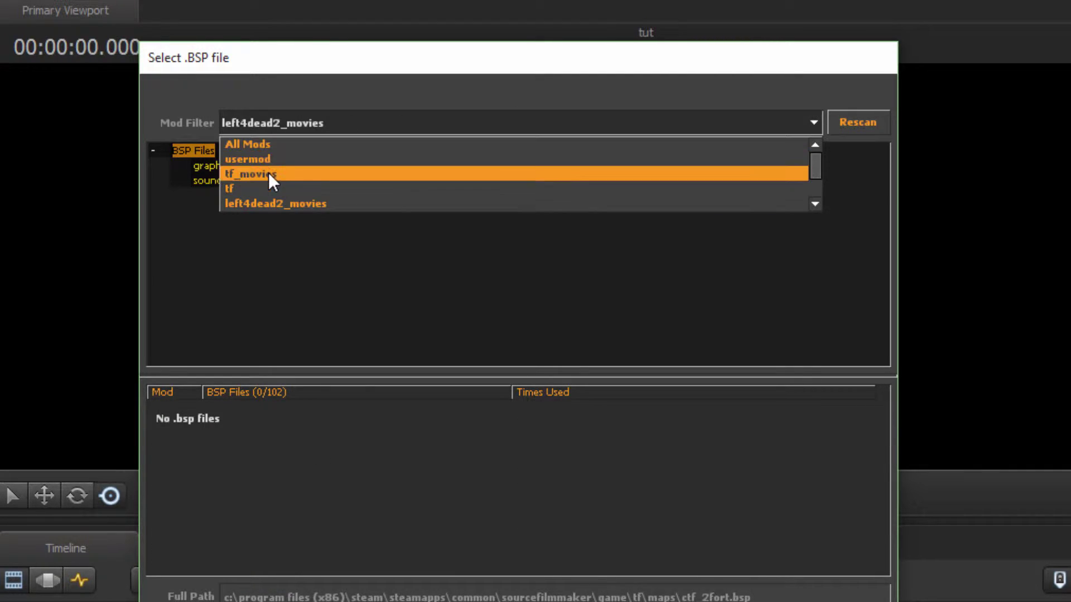
pyautogui.click(269, 173)
pyautogui.click(296, 119)
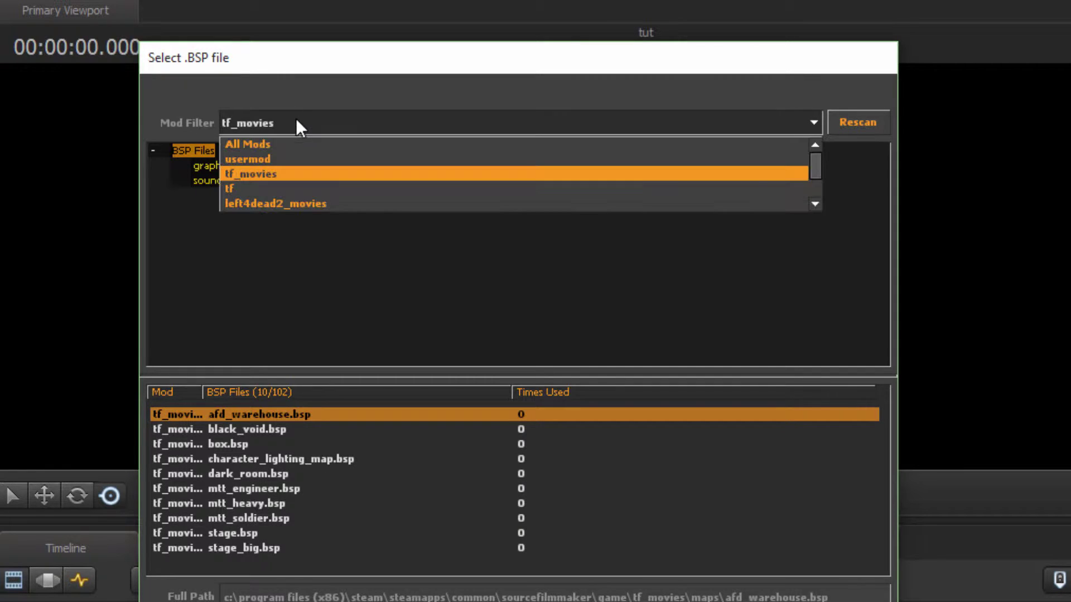
pyautogui.click(256, 146)
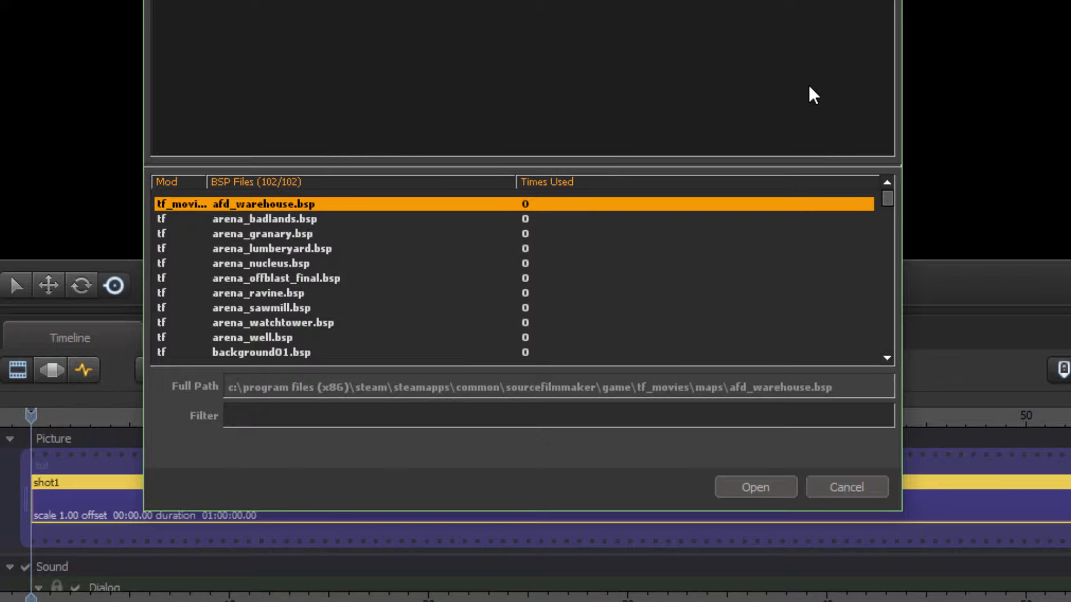
# Filter the map list by 2fort, select among the matching maps, and leave the map selection without loading one
pyautogui.write('2fort')
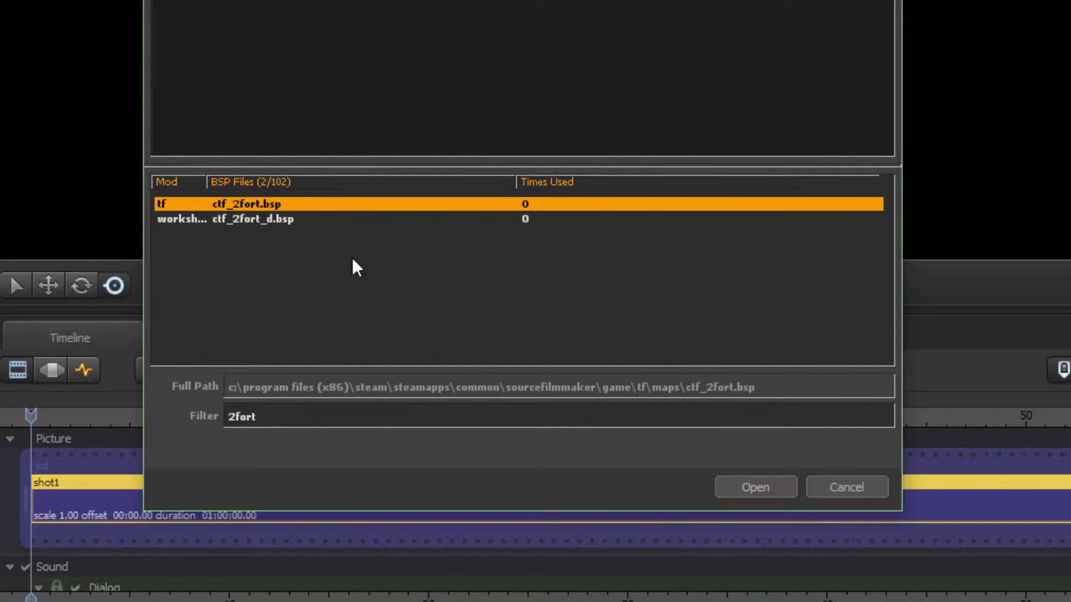
pyautogui.click(280, 218)
pyautogui.click(271, 206)
pyautogui.moveTo(609, 207); pyautogui.dragTo(549, 230)
pyautogui.click(567, 194)
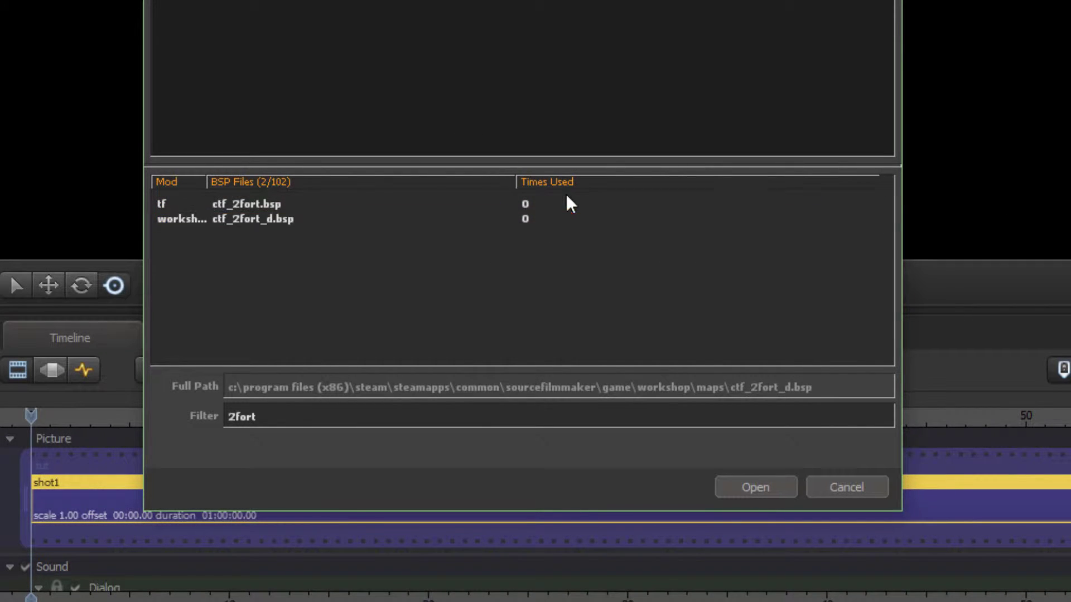
pyautogui.click(865, 491)
# Load the ctf_2fort.bsp map of the tf mod into the session
pyautogui.rightClick(515, 45)
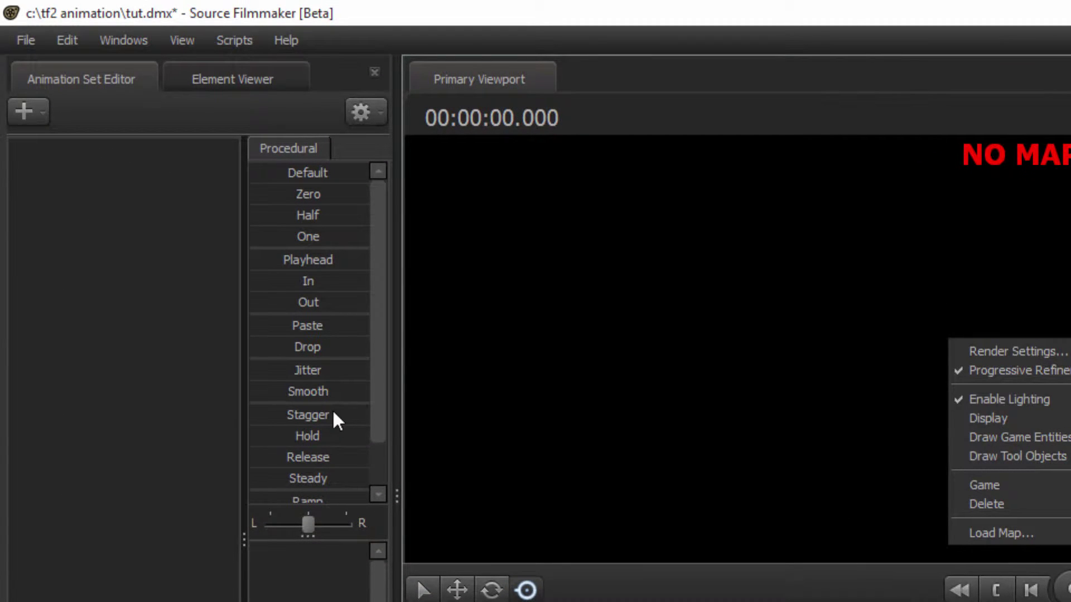
pyautogui.click(146, 387)
pyautogui.click(27, 40)
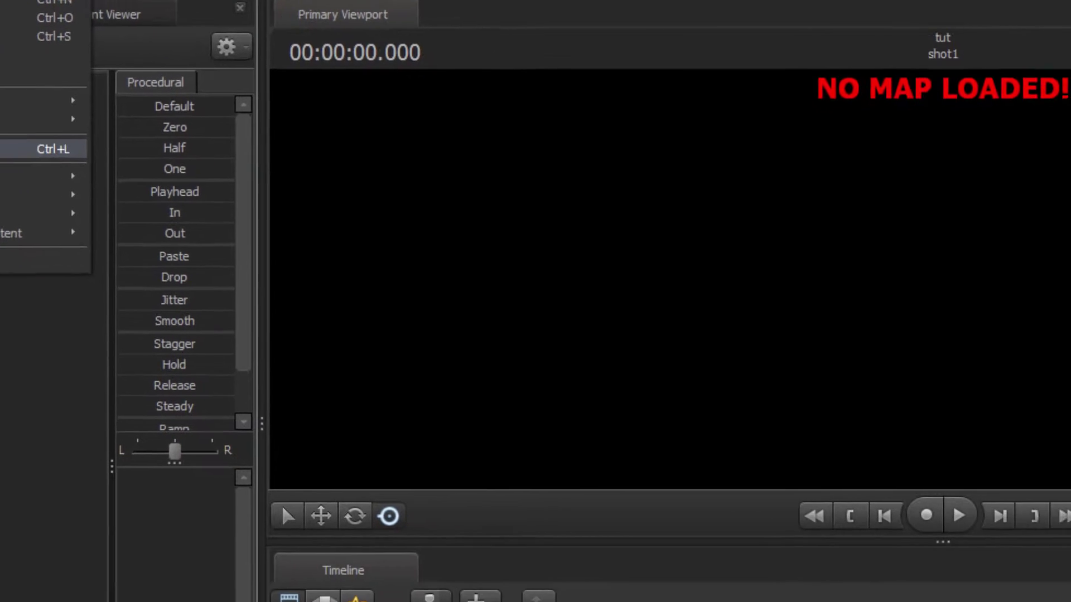
pyautogui.click(67, 217)
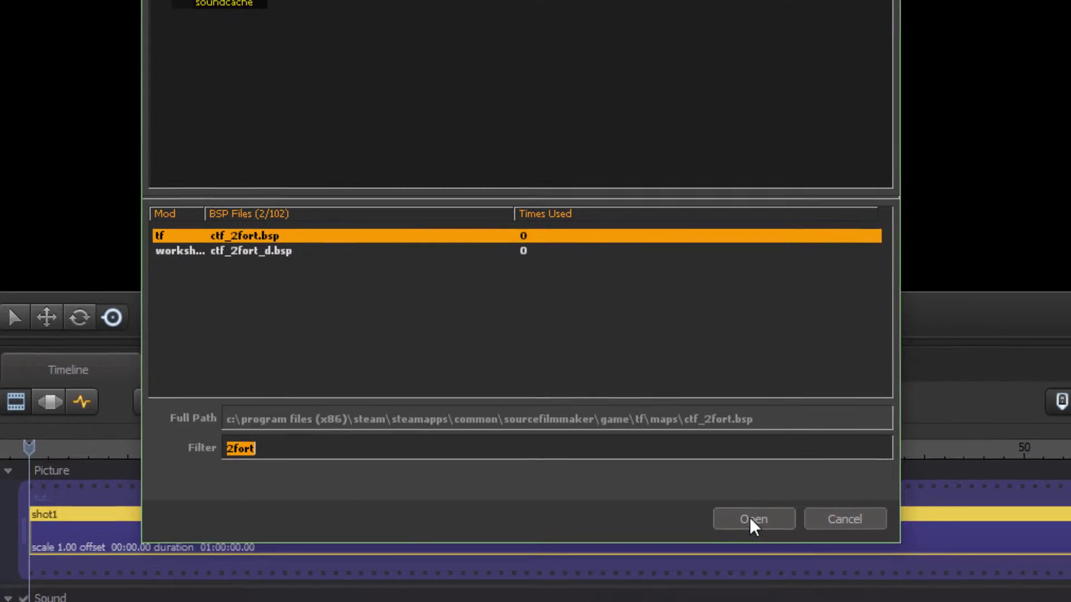
pyautogui.click(774, 556)
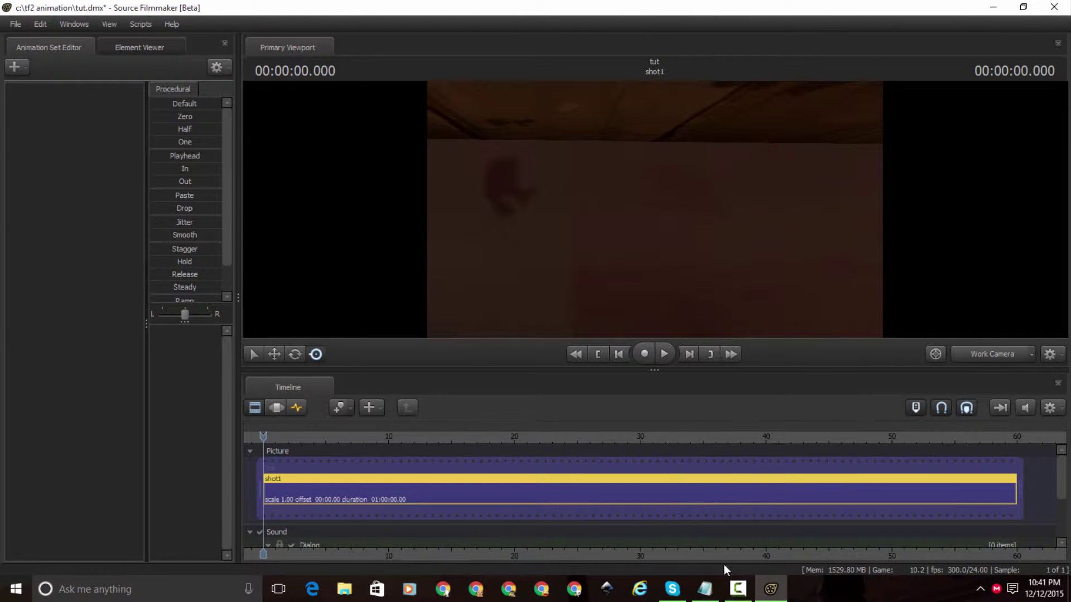
# Move the playhead to about 30 seconds and return it to the start of shot1
pyautogui.click(737, 586)
pyautogui.click(642, 437)
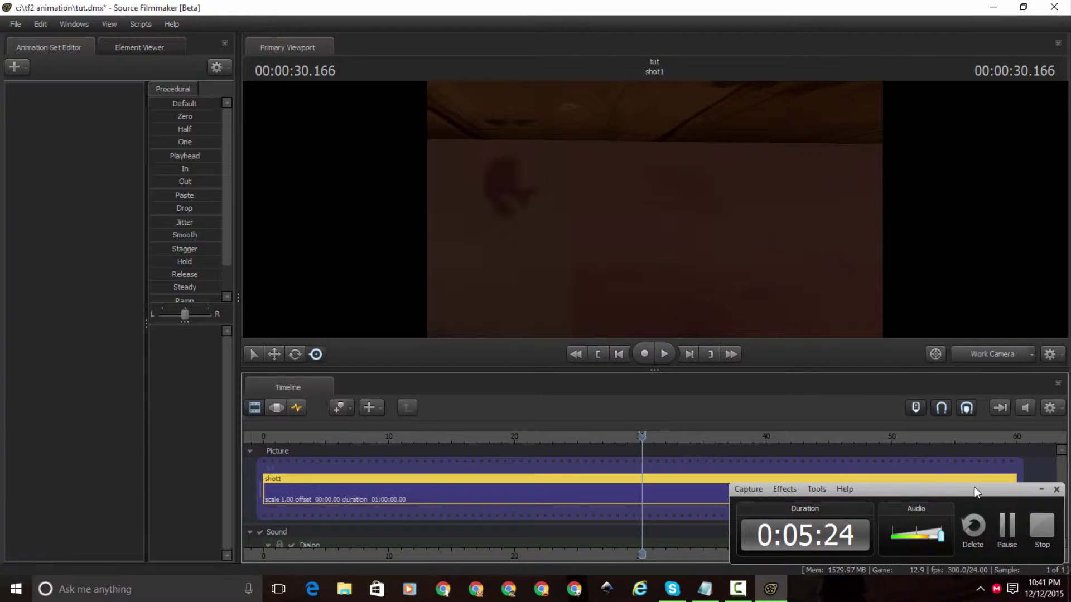
pyautogui.click(1041, 489)
pyautogui.moveTo(642, 437); pyautogui.dragTo(557, 439)
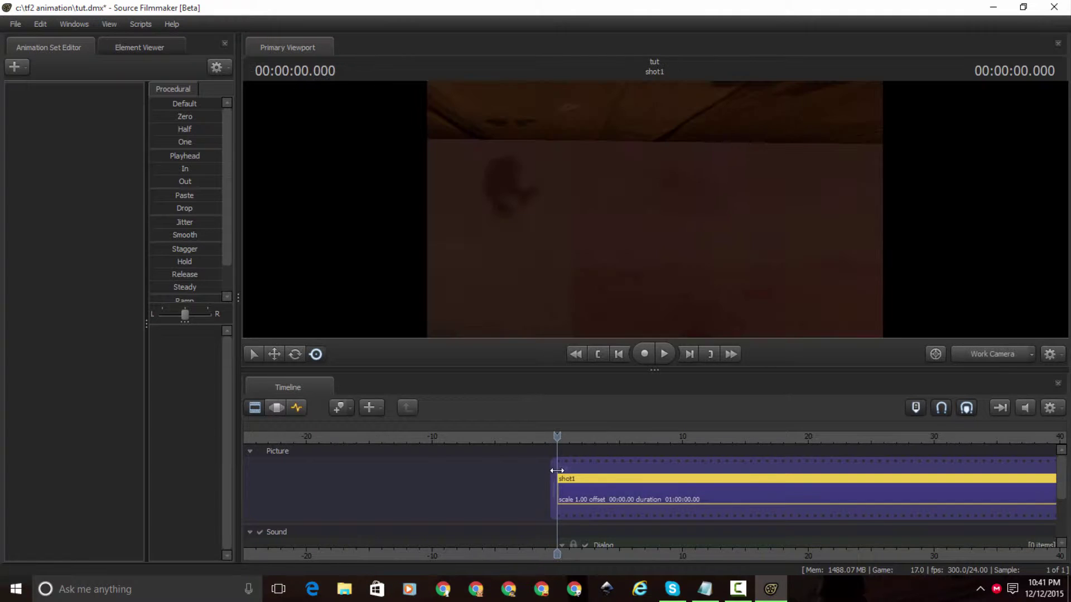
pyautogui.moveTo(643, 551); pyautogui.dragTo(346, 505, button='middle')
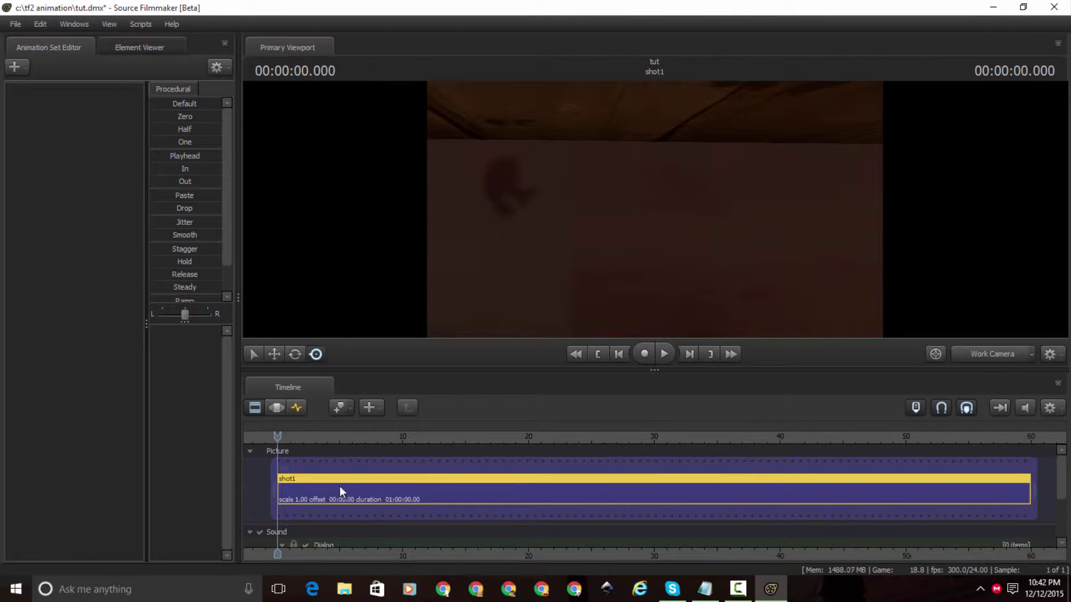
# Fly the Work Camera out of its dark starting spot into the open, facing the red base
pyautogui.click(296, 355)
pyautogui.click(315, 355)
pyautogui.moveTo(781, 289); pyautogui.dragTo(781, 289)
pyautogui.moveTo(592, 203); pyautogui.dragTo(593, 203)
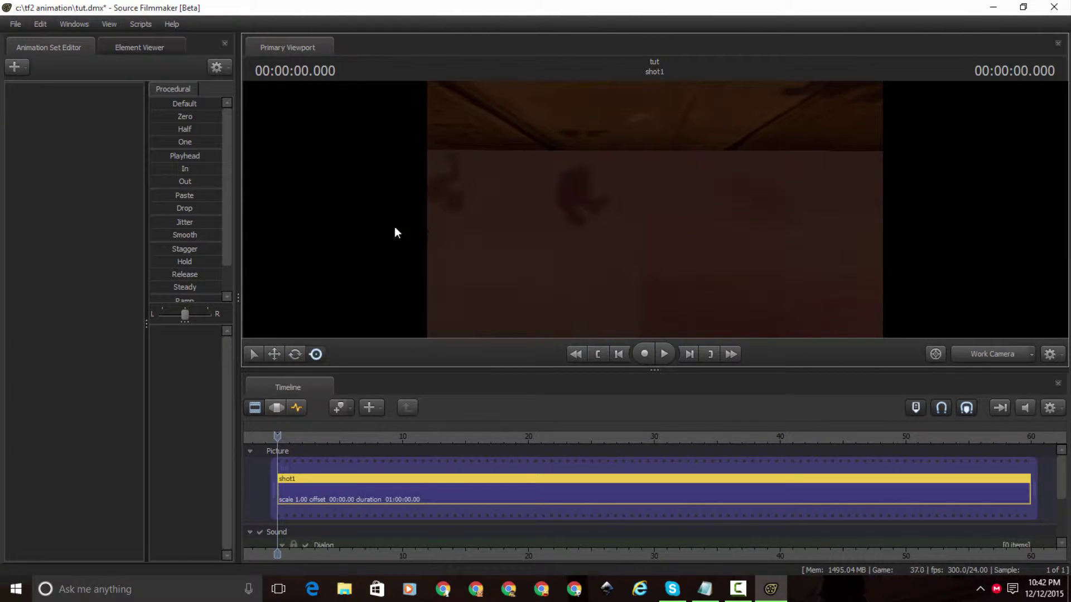
pyautogui.moveTo(513, 175); pyautogui.dragTo(513, 174)
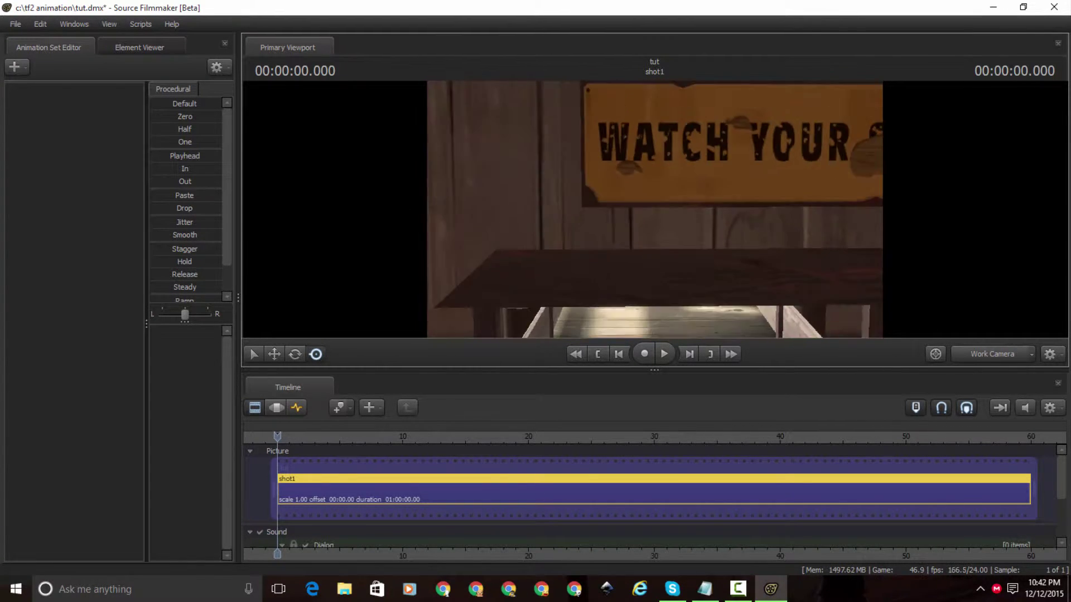
pyautogui.moveTo(514, 175); pyautogui.dragTo(514, 175)
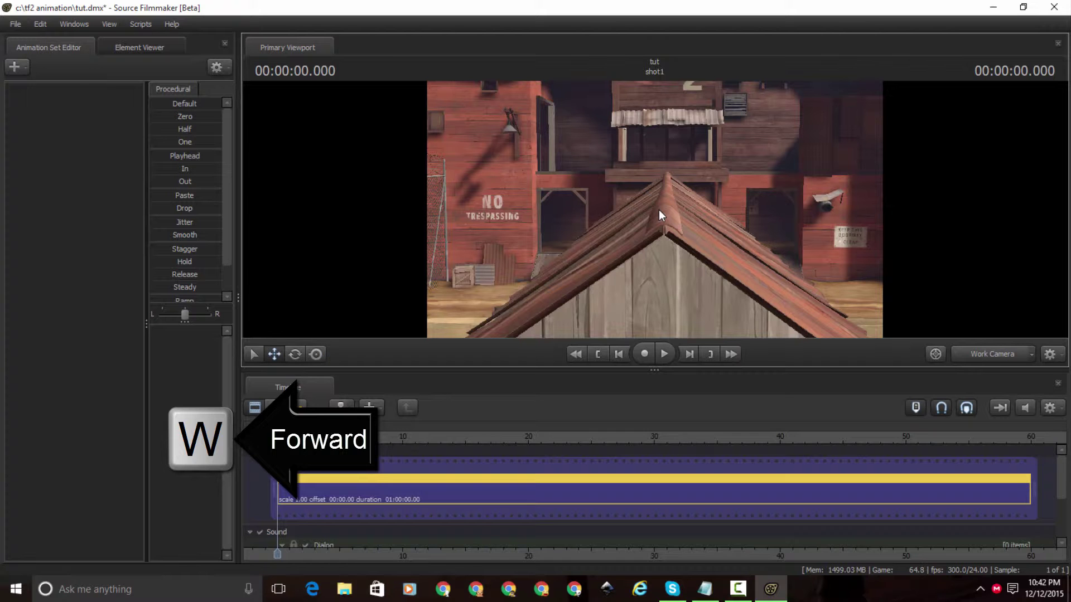
# Fly the Work Camera forward to the red base, backward, and sideways in both directions
pyautogui.press('w')
pyautogui.moveTo(659, 210); pyautogui.dragTo(658, 209)
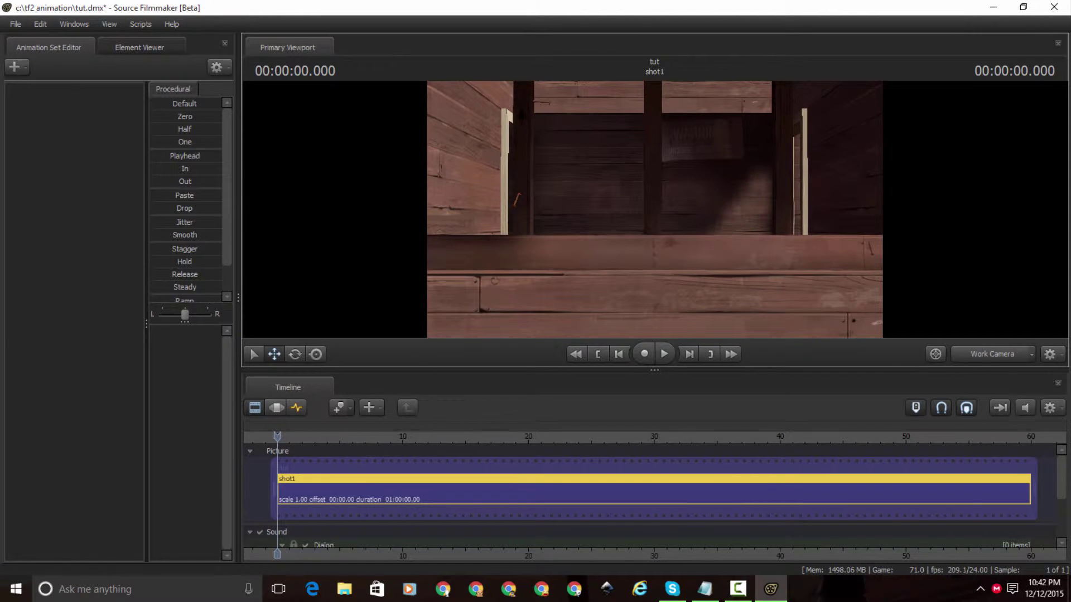
pyautogui.moveTo(658, 210); pyautogui.dragTo(658, 210)
pyautogui.press('s')
pyautogui.press('d')
pyautogui.press('a')
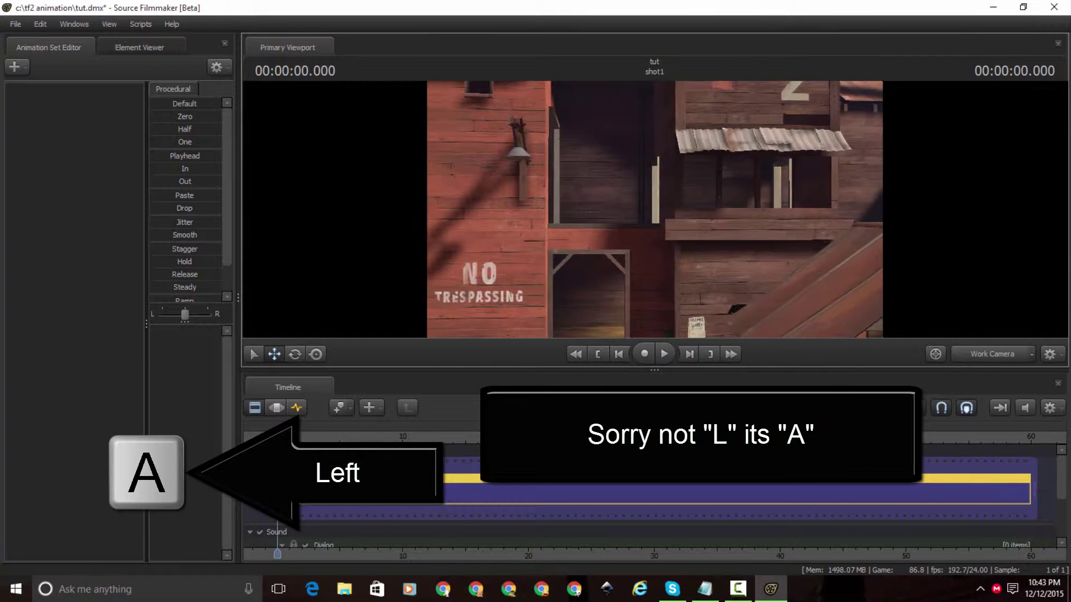
pyautogui.moveTo(658, 210); pyautogui.dragTo(658, 210)
pyautogui.press('d')
pyautogui.press('d')
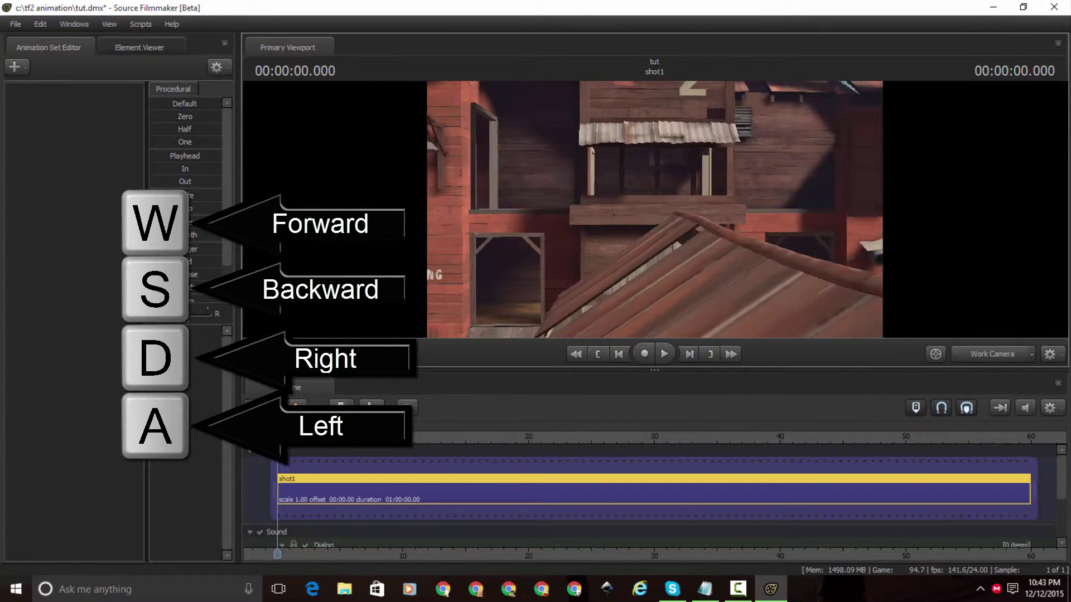
# Move the Work Camera around the covered bridge roof and rotate it to view the roof and red base from different angles
pyautogui.press('s')
pyautogui.moveTo(658, 210); pyautogui.dragTo(652, 208)
pyautogui.press('w')
pyautogui.press('a')
pyautogui.press('d')
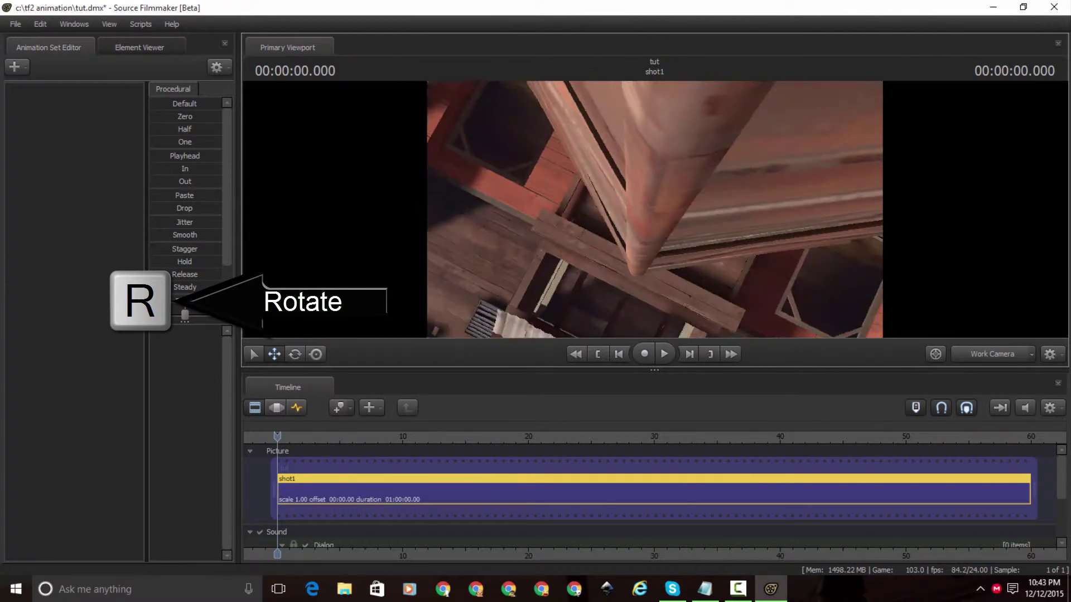
pyautogui.moveTo(654, 209); pyautogui.dragTo(610, 208)
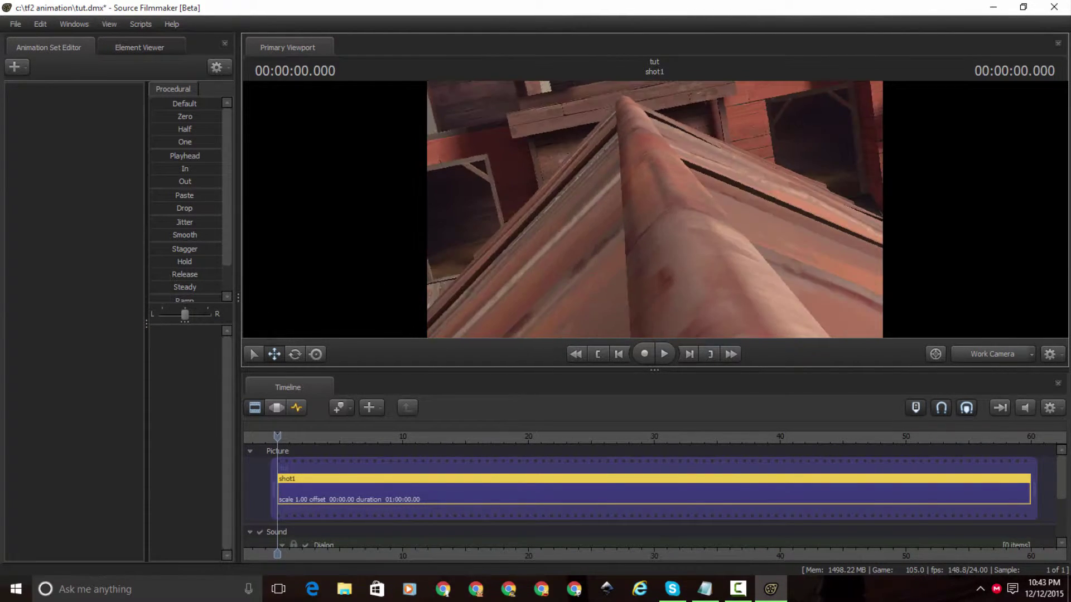
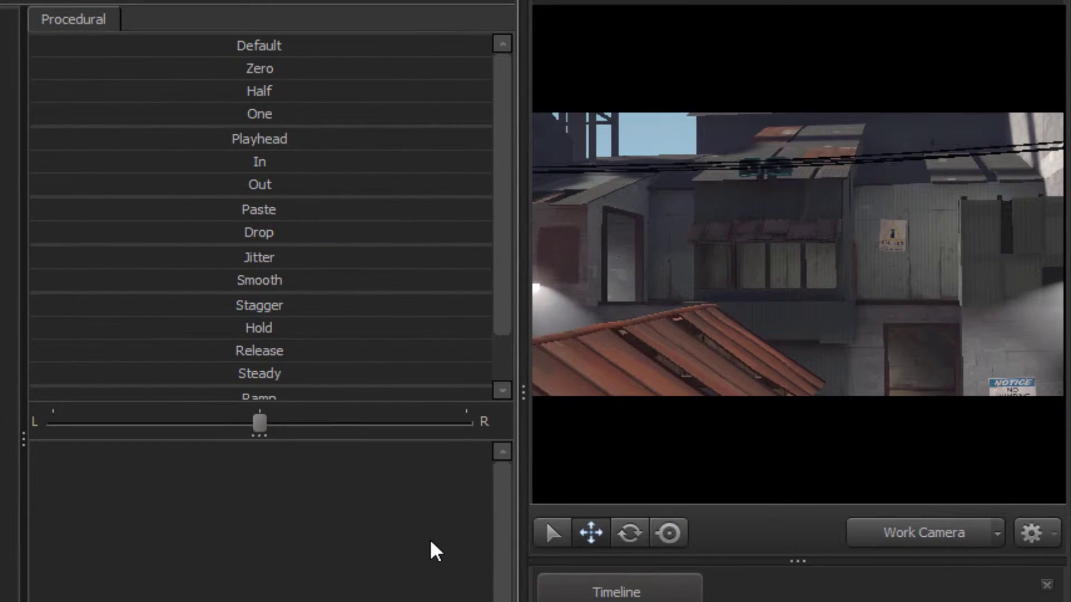
# Create an animation set for a new light and delete it again
pyautogui.click(889, 542)
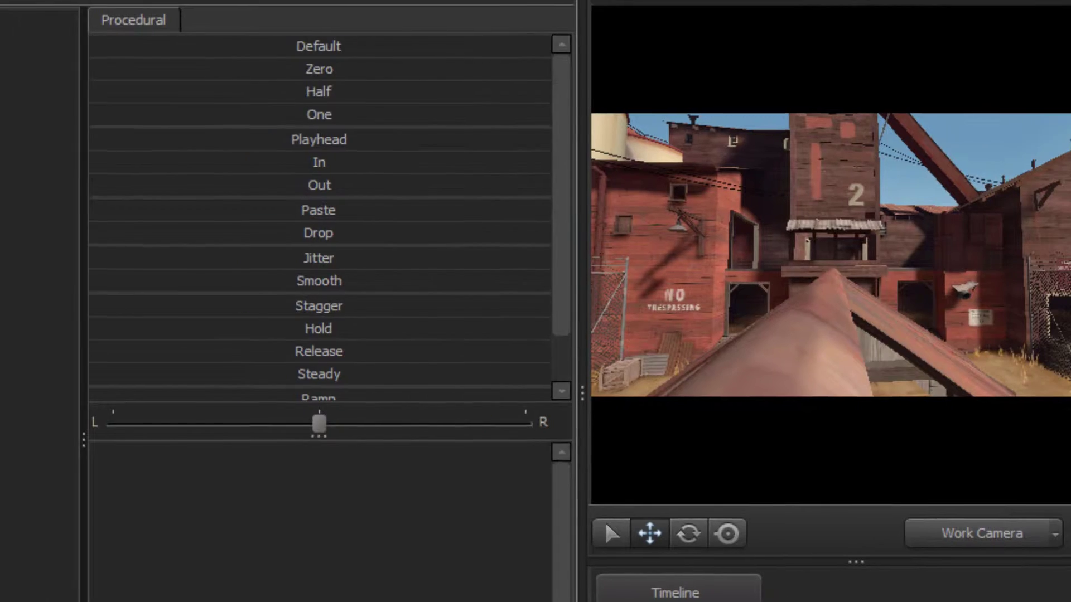
pyautogui.rightClick(275, 124)
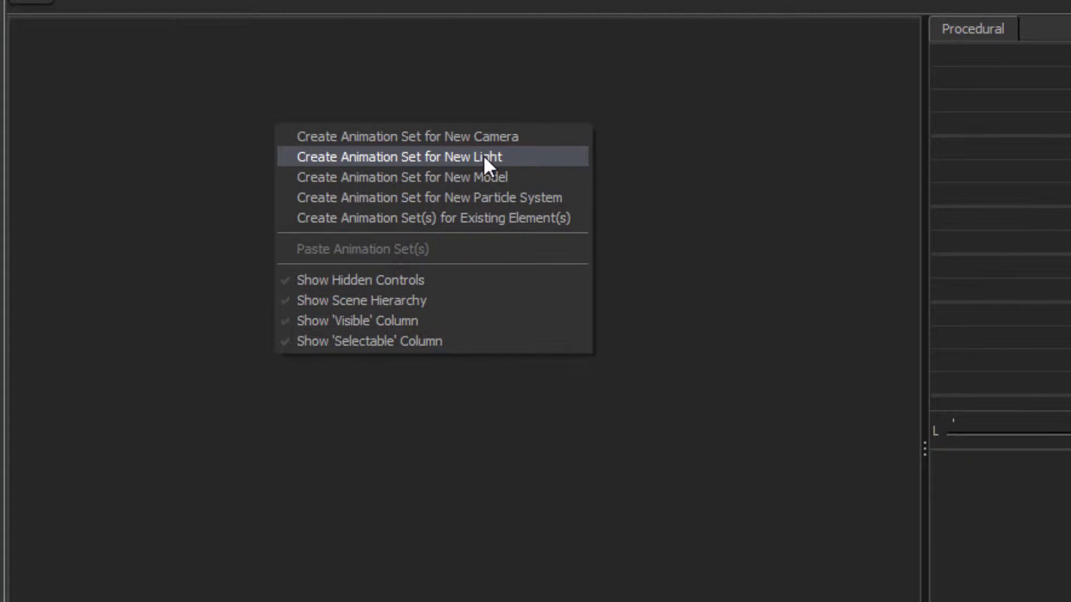
pyautogui.click(483, 157)
pyautogui.rightClick(145, 37)
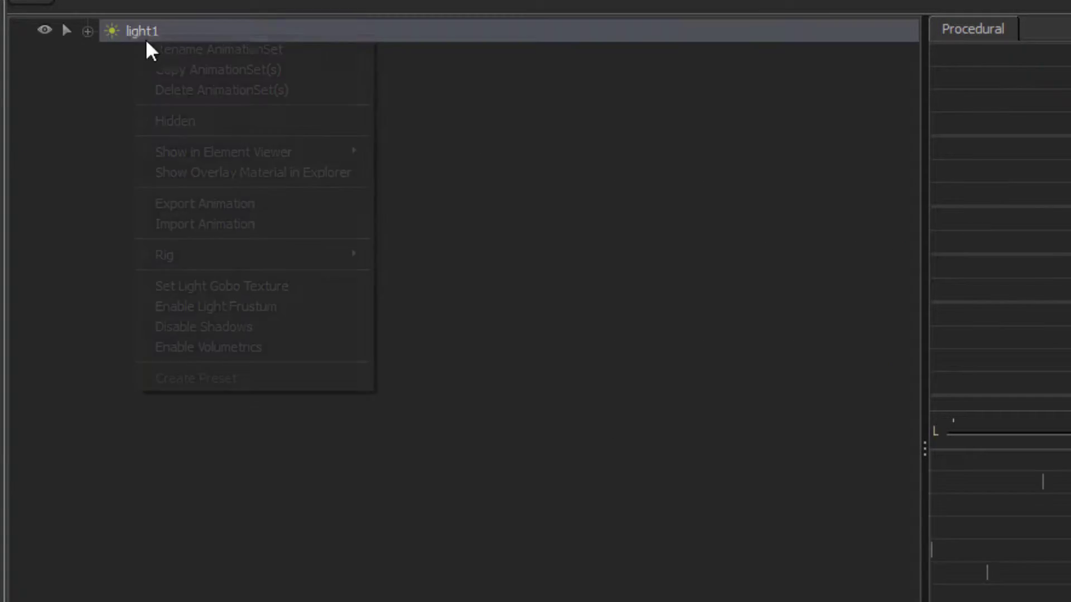
pyautogui.click(192, 90)
# Try to create animation sets for existing elements in the session, and dismiss the selection dialog
pyautogui.rightClick(310, 130)
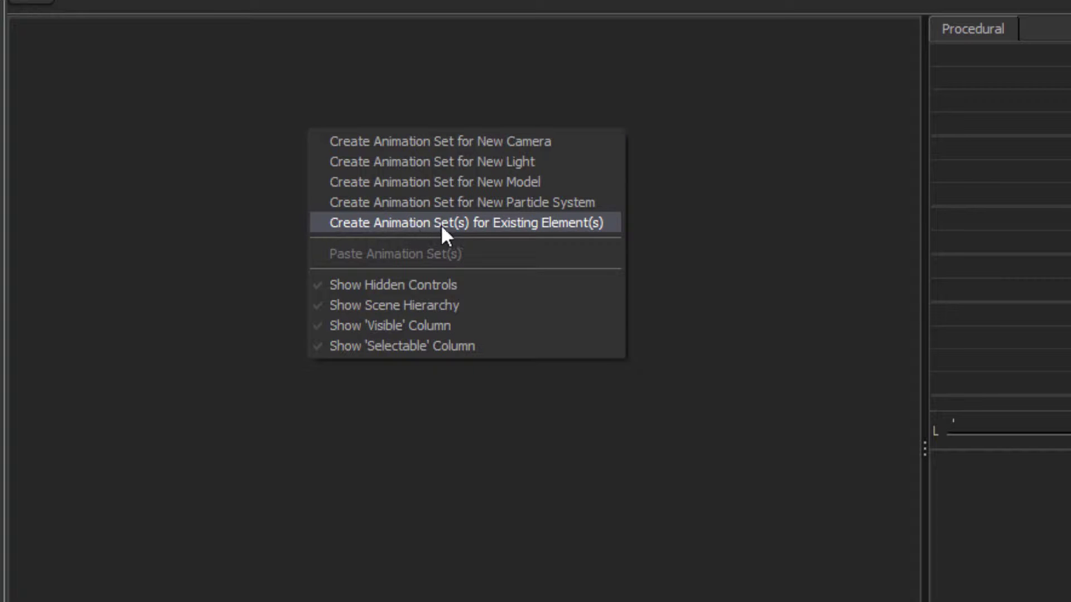
pyautogui.click(851, 277)
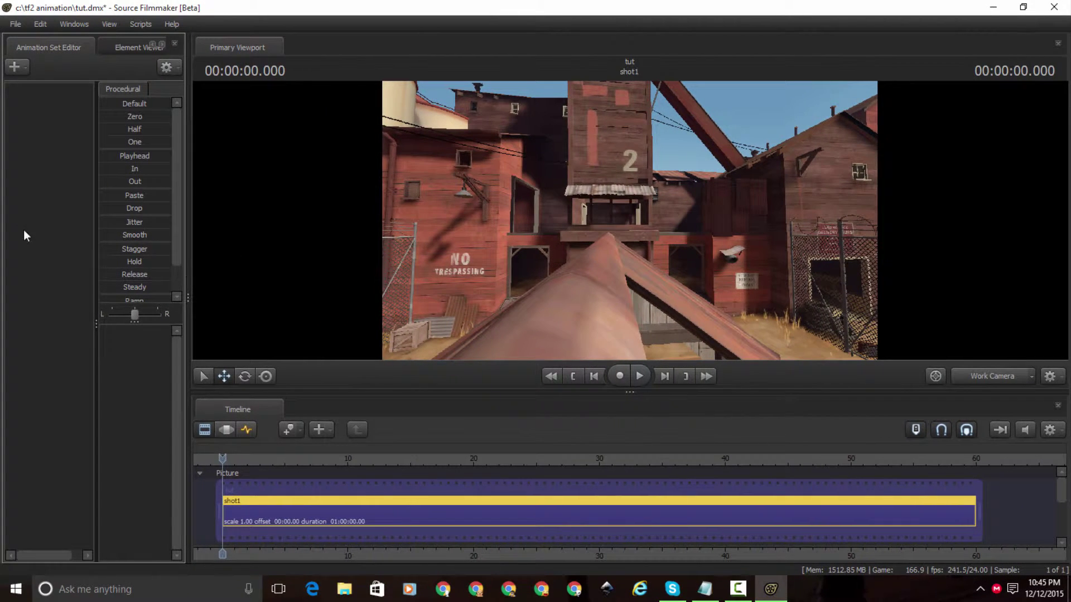
pyautogui.rightClick(24, 219)
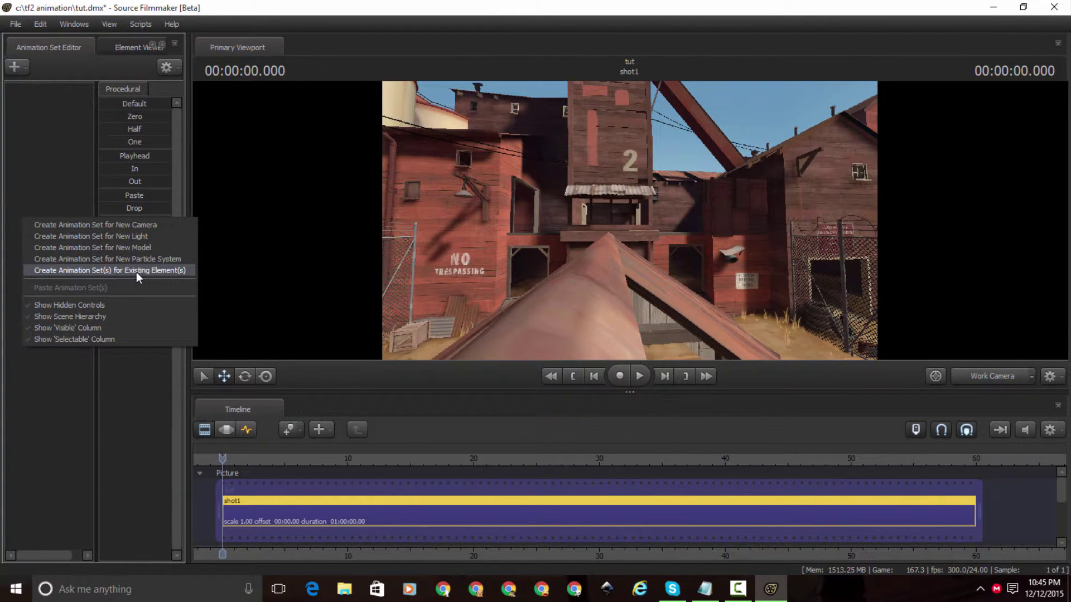
pyautogui.click(178, 271)
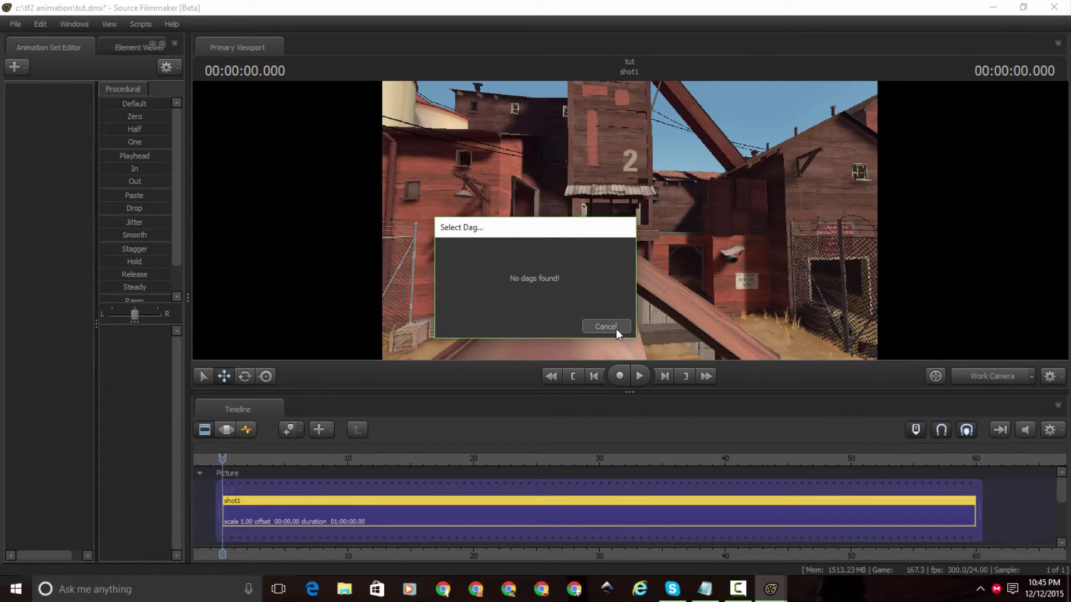
pyautogui.click(606, 327)
# Pull the Work Camera back slightly, then enter game mode and move the Scout forward, backward and sideways in the blue spawn room
pyautogui.moveTo(382, 279)
pyautogui.mouseDown()
pyautogui.moveTo(416, 271)
pyautogui.moveTo(395, 275)
pyautogui.moveTo(391, 243)
pyautogui.moveTo(375, 276)
pyautogui.mouseUp()
pyautogui.press('w')
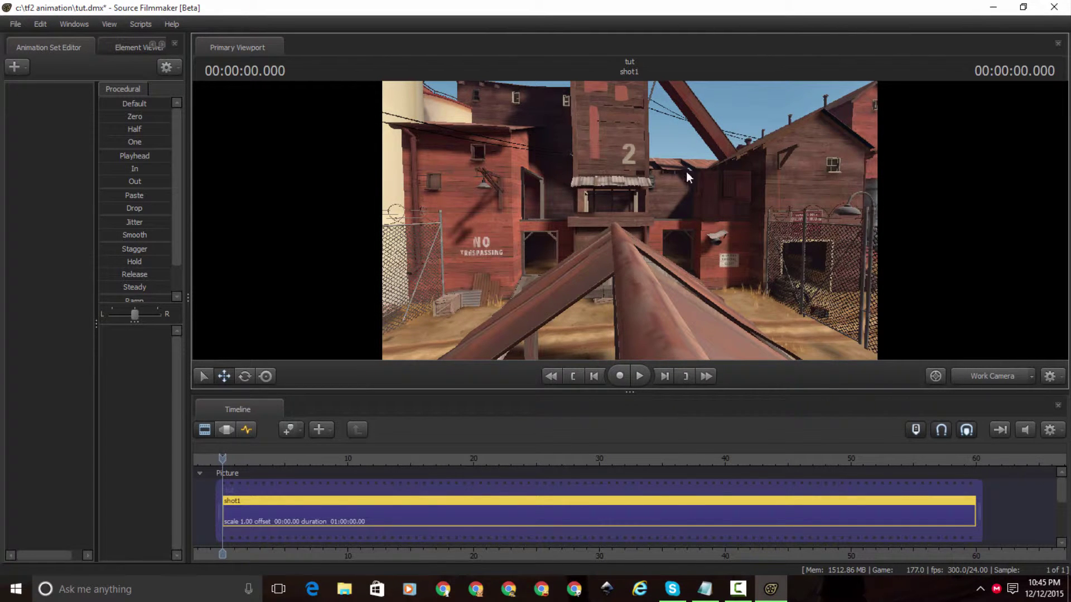
pyautogui.press('F11')
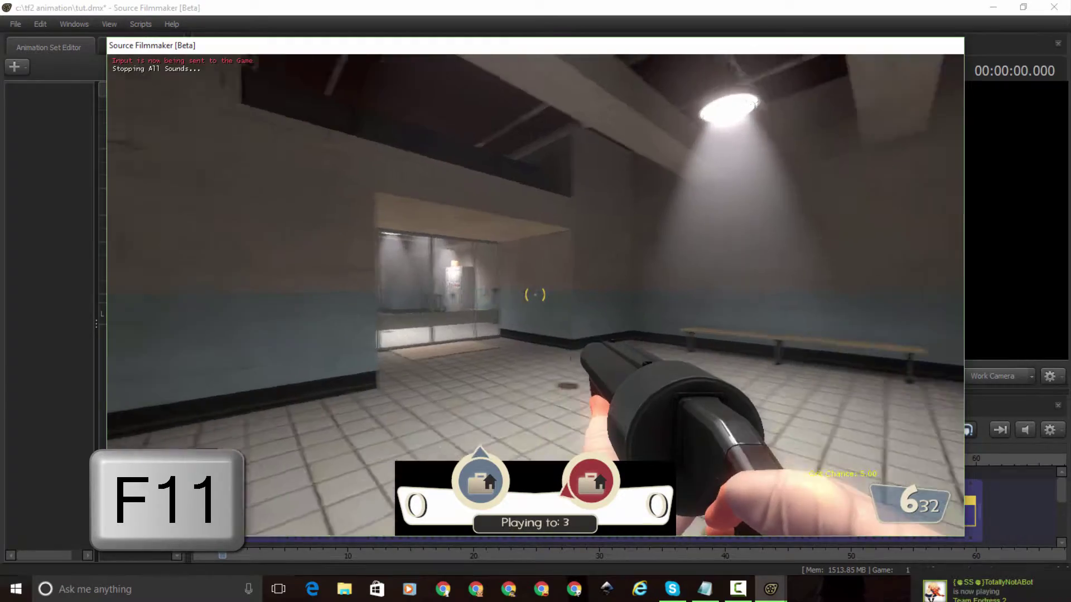
pyautogui.press('w')
pyautogui.press('s')
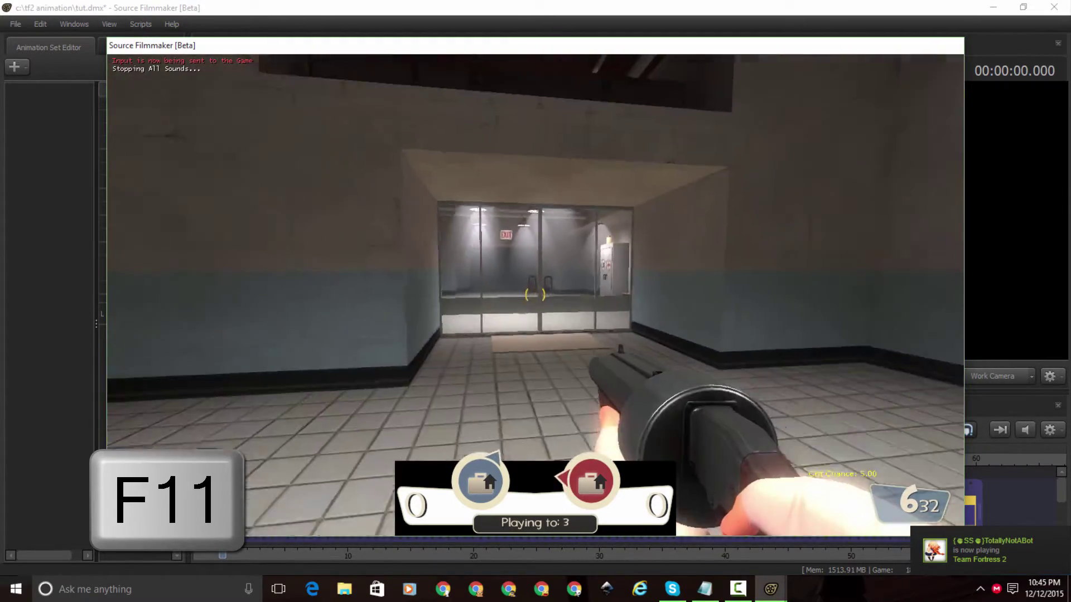
pyautogui.press('a')
pyautogui.press('d')
pyautogui.press('s')
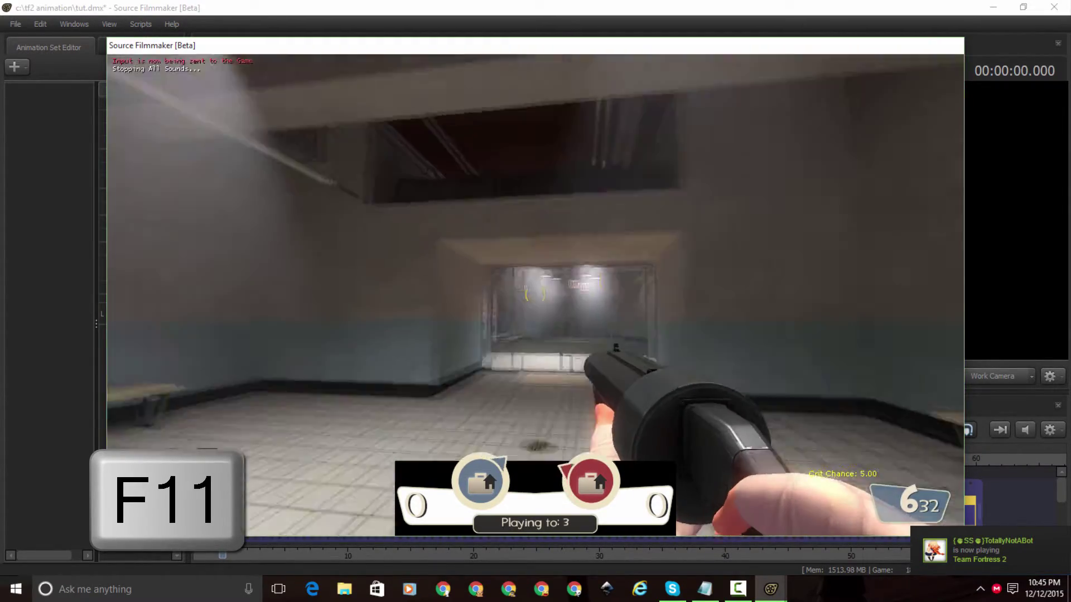
# Walk the Scout through the glass doors and the exit onto the blue base's balcony facing the red base
pyautogui.press('w')
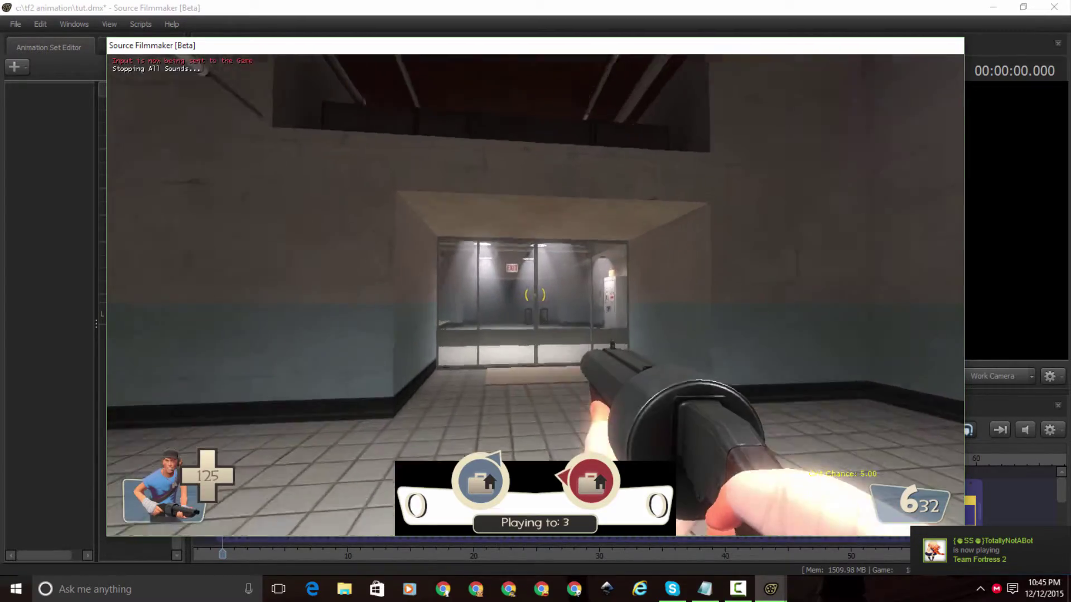
pyautogui.press('w')
pyautogui.press('s')
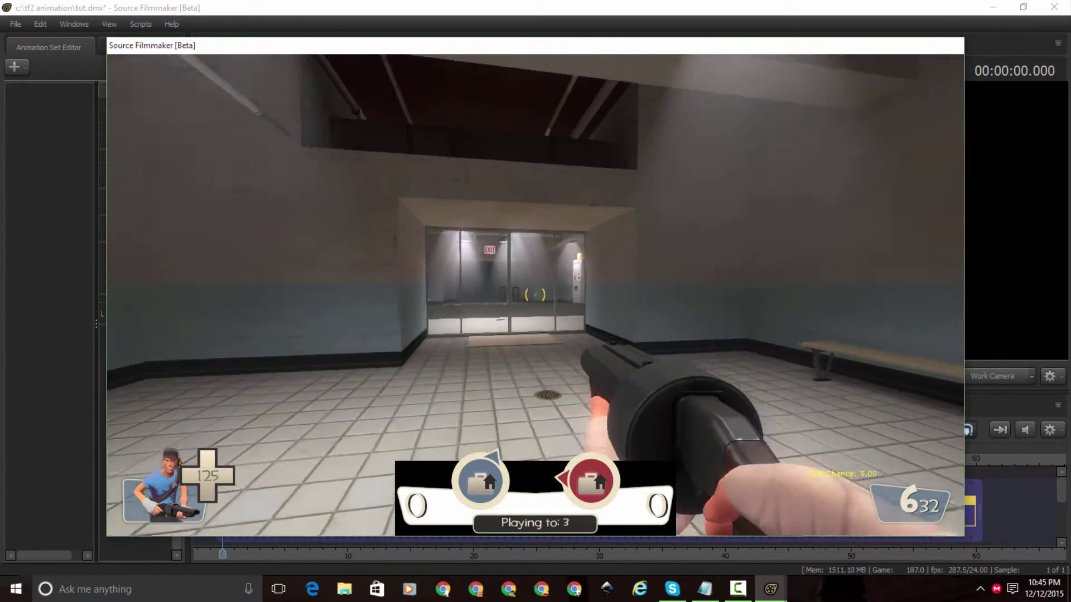
pyautogui.press('w')
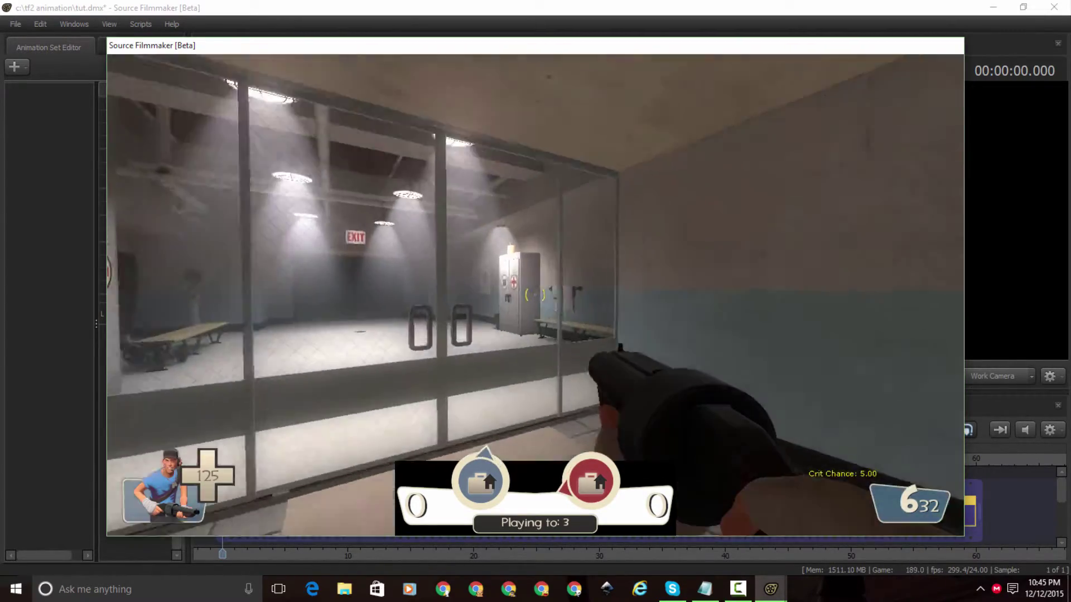
pyautogui.press('w')
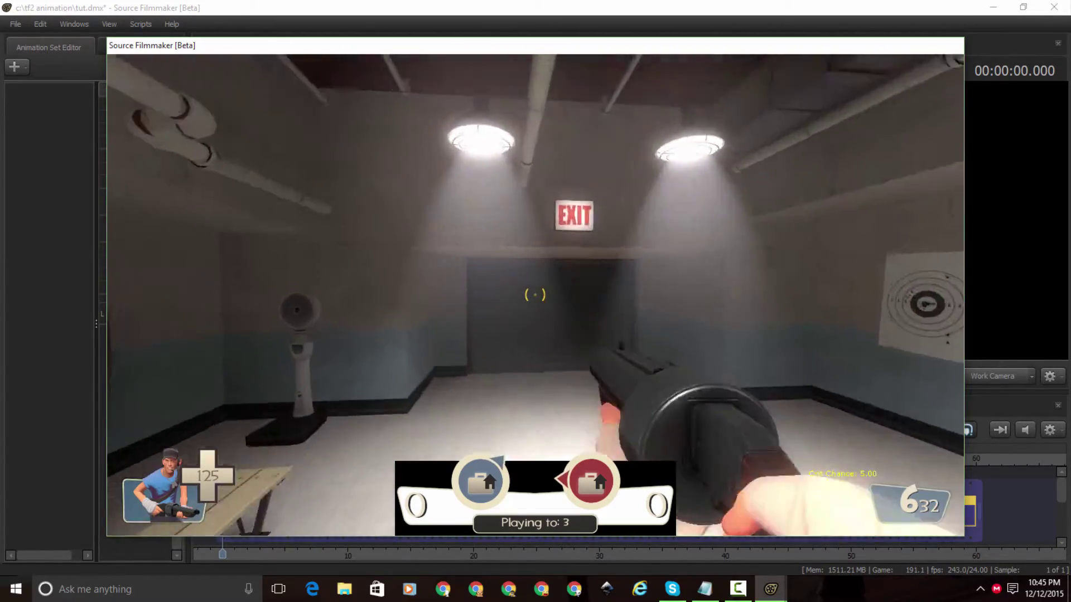
pyautogui.press('w')
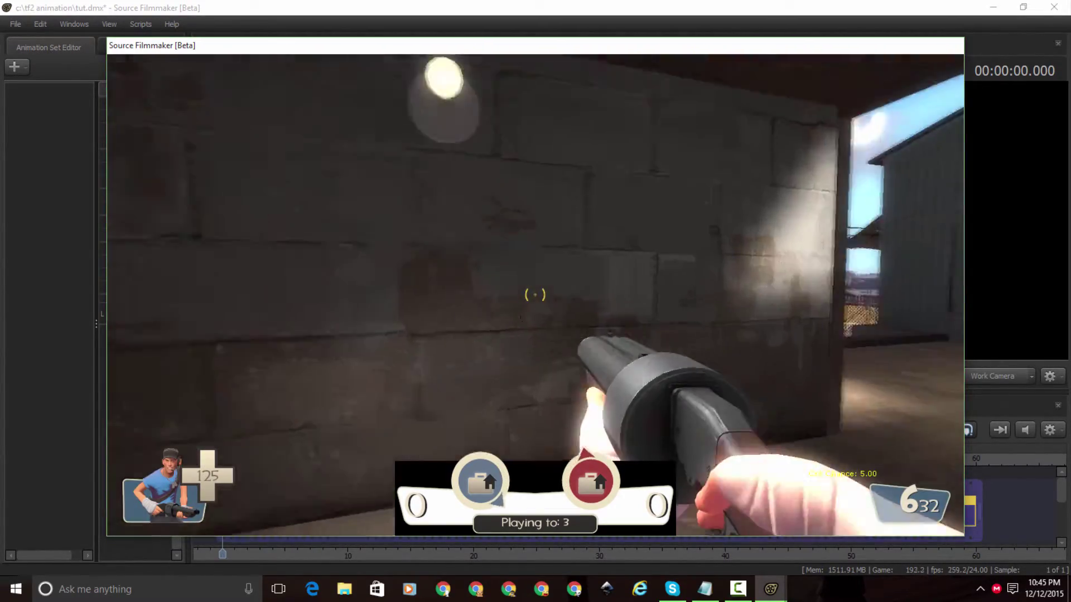
pyautogui.press('w')
# Use noclip to fly over the bridge yard and back to the blue base's balcony, and turn noclip off
pyautogui.press('v')
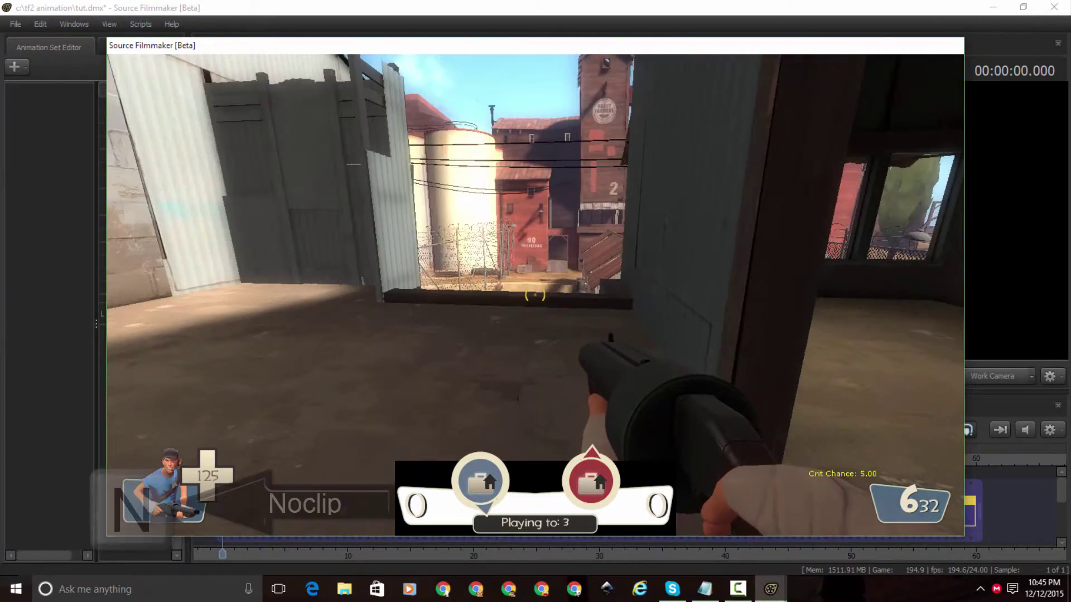
pyautogui.press('n')
pyautogui.press('w')
pyautogui.press('s')
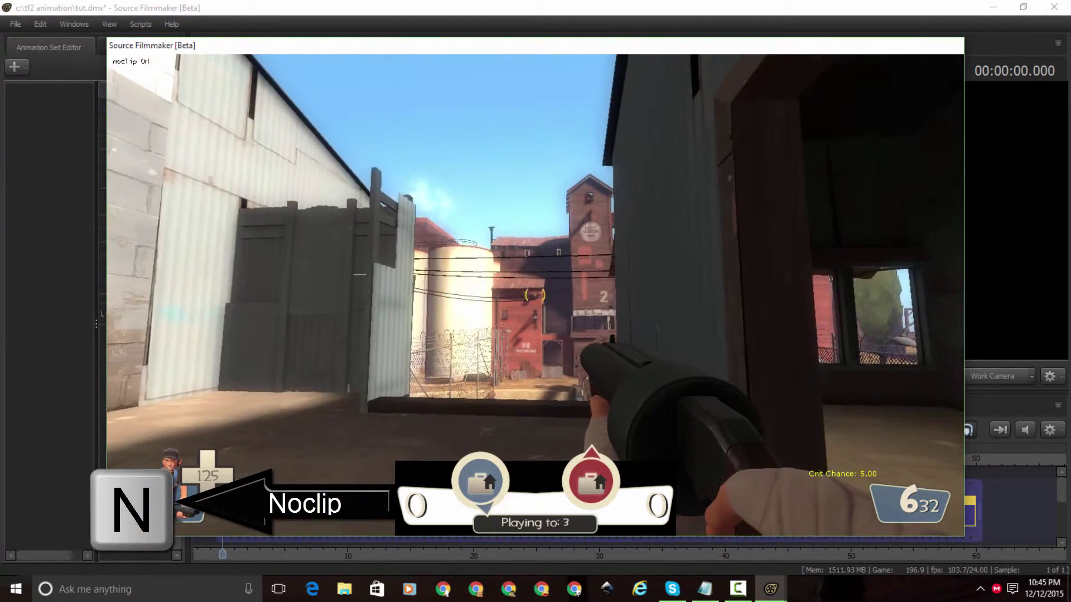
pyautogui.press('w')
pyautogui.press('w')
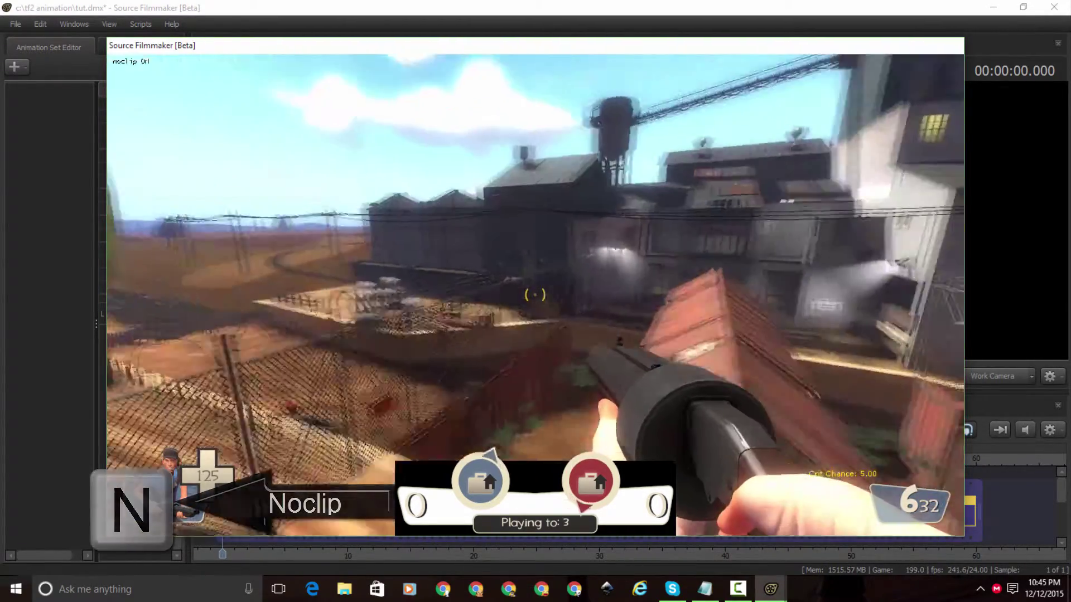
pyautogui.press('w')
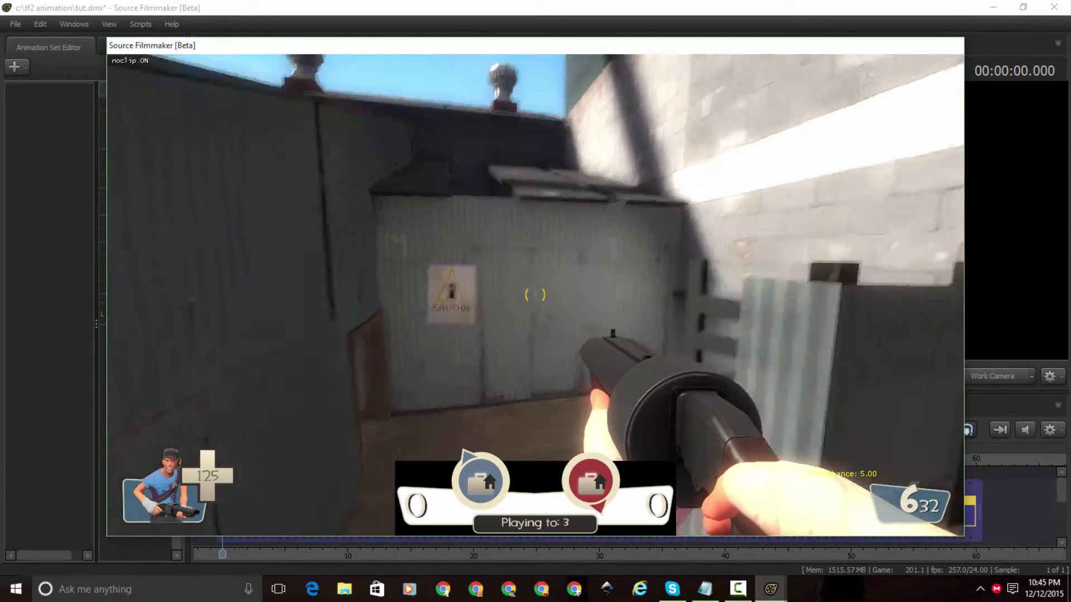
pyautogui.press('w')
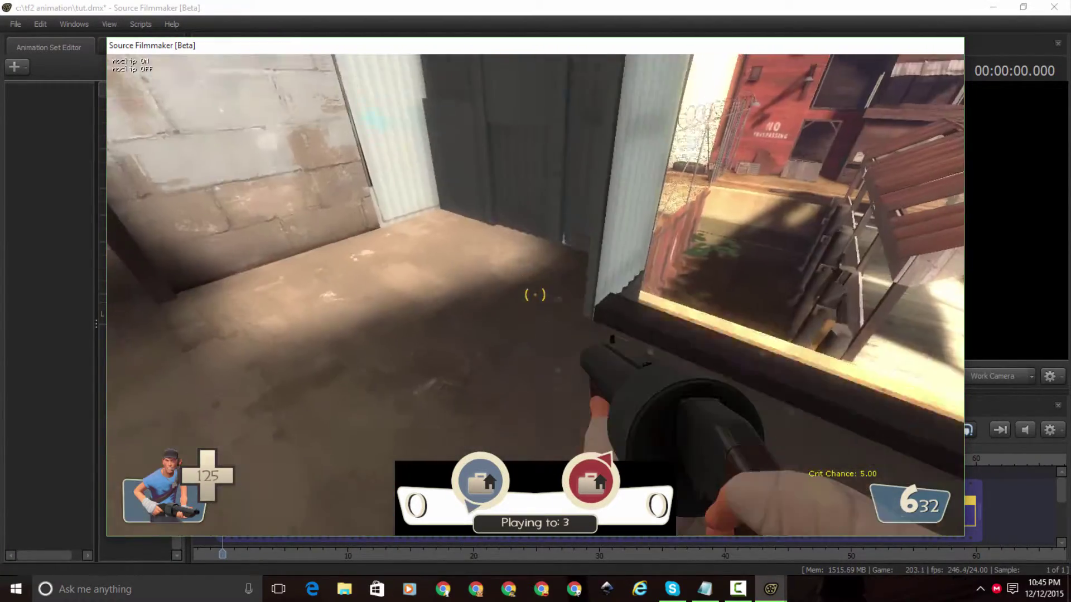
# Walk the Scout back into the blue resupply room facing the exit, and leave game mode
pyautogui.press('w')
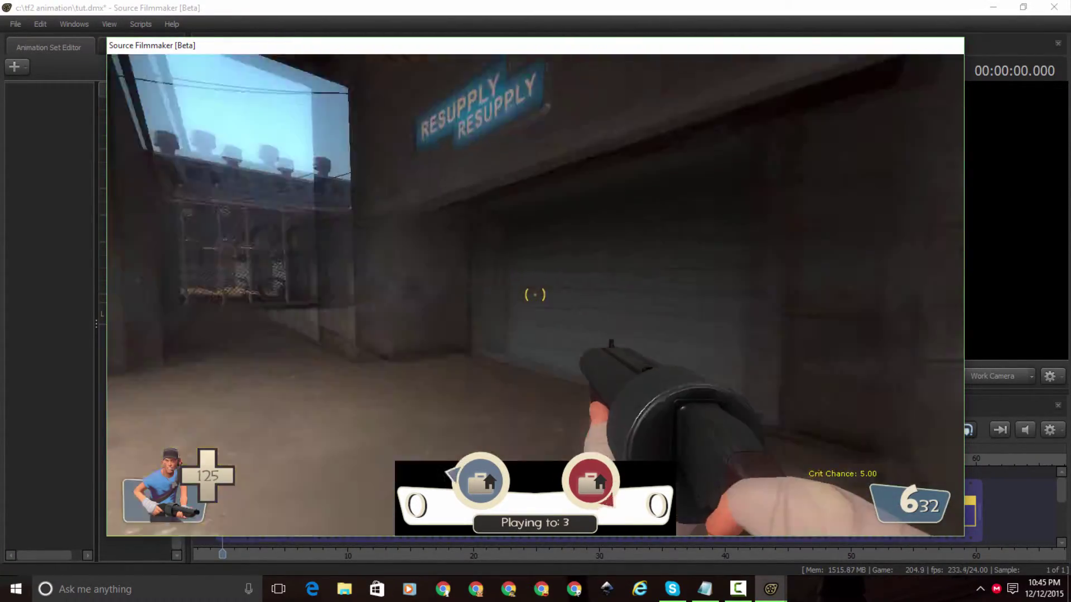
pyautogui.press('w')
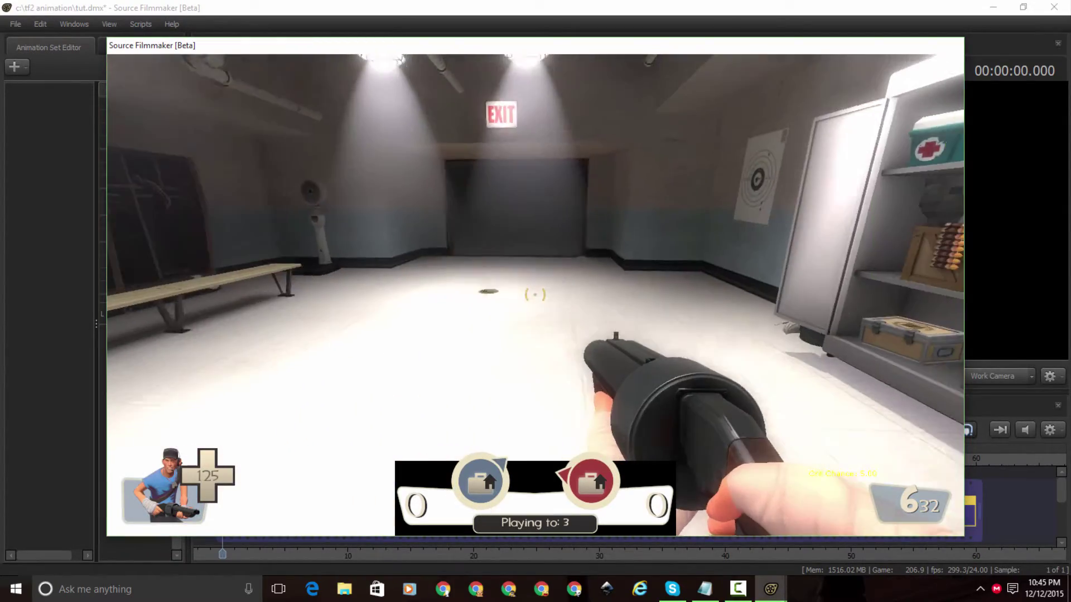
pyautogui.press('w')
pyautogui.press('s')
pyautogui.press('w')
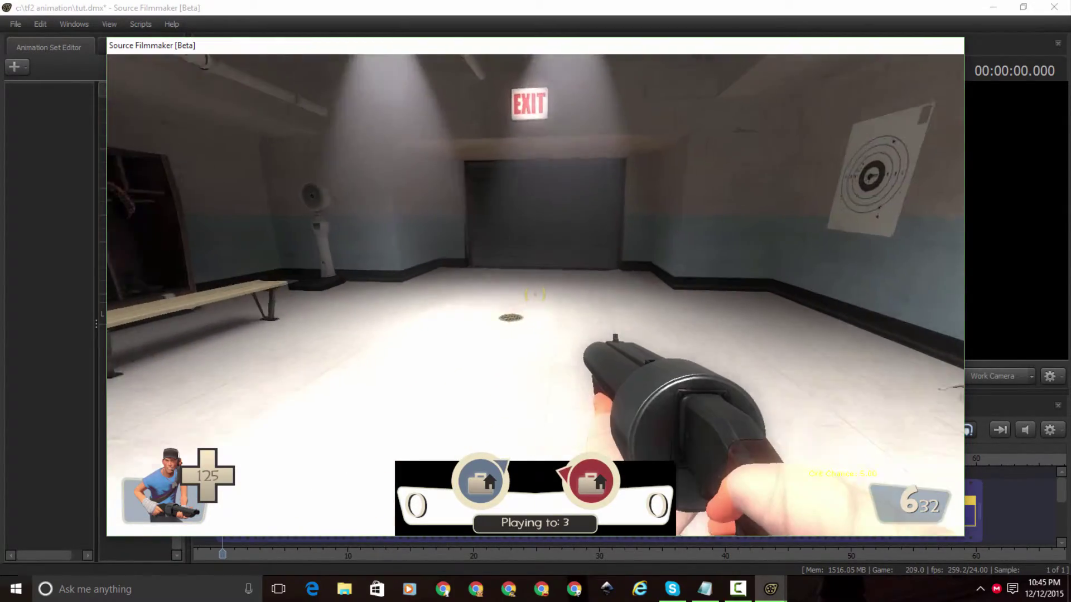
pyautogui.press('F10')
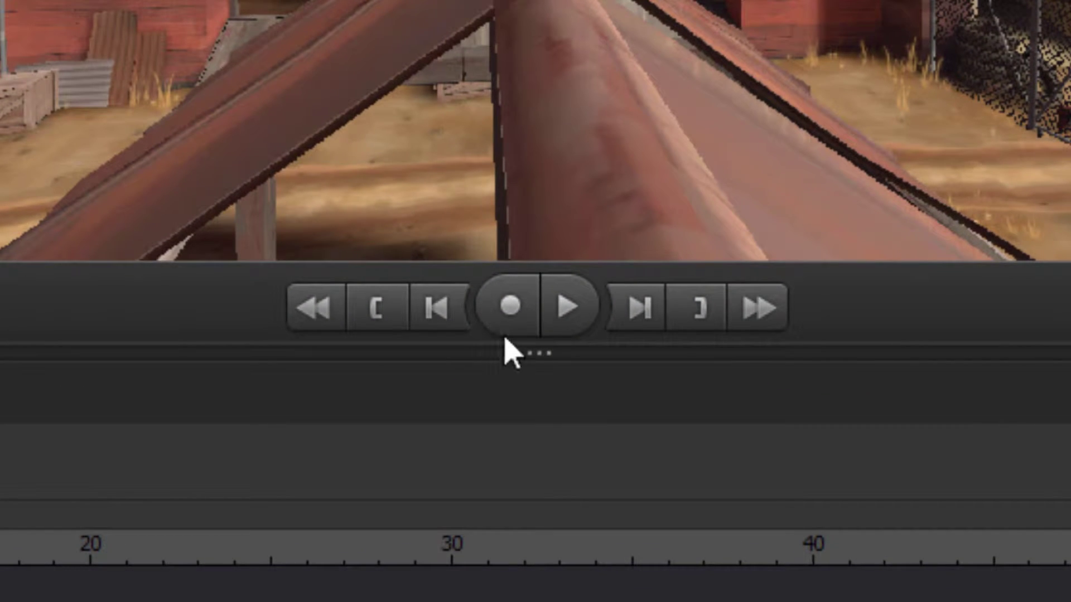
# Start recording gameplay with the Third Person Camera option
pyautogui.click(507, 319)
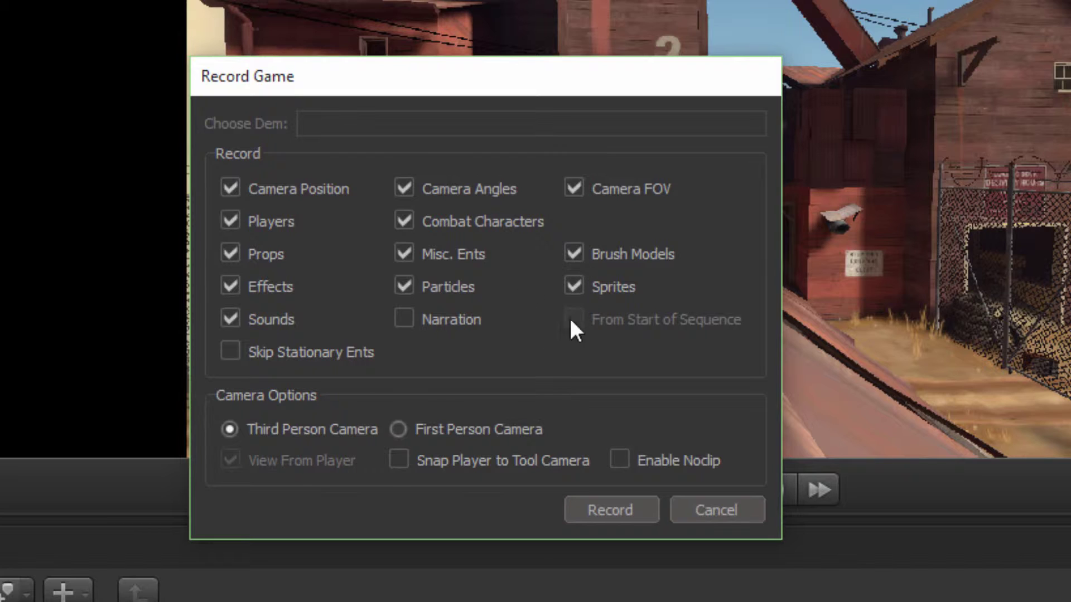
pyautogui.click(398, 429)
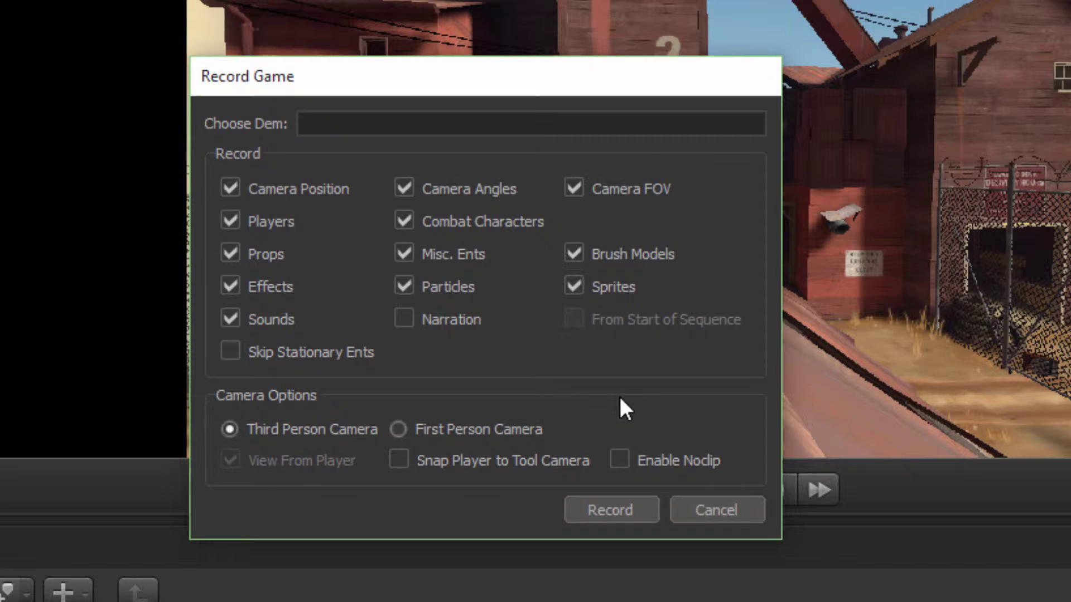
pyautogui.click(595, 516)
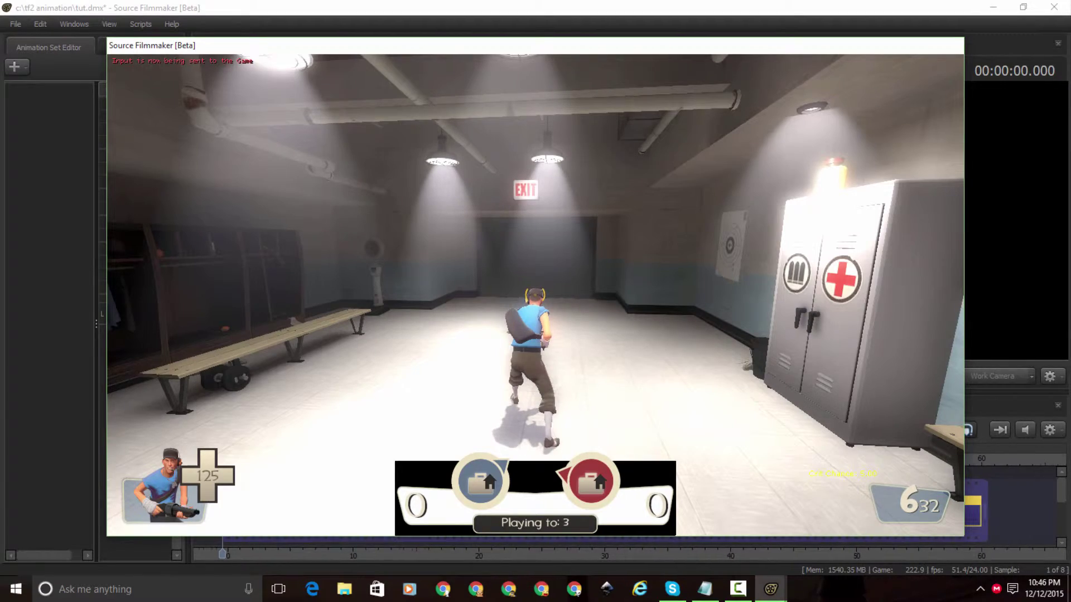
# Run the Scout out of the spawn exit and jump from the balcony onto the bridge roof toward the red base
pyautogui.press('w')
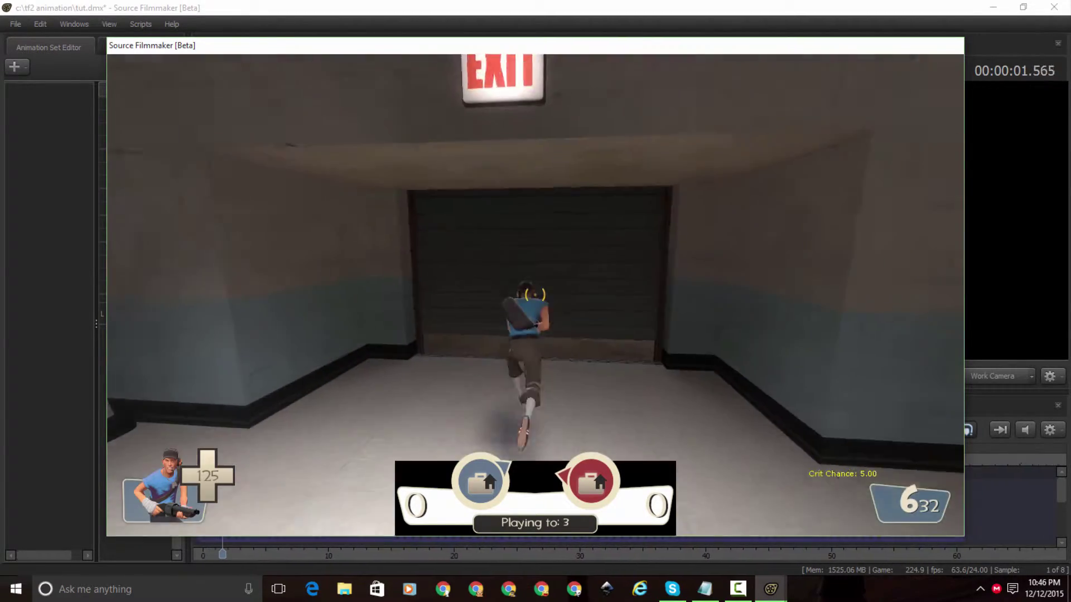
pyautogui.press('w')
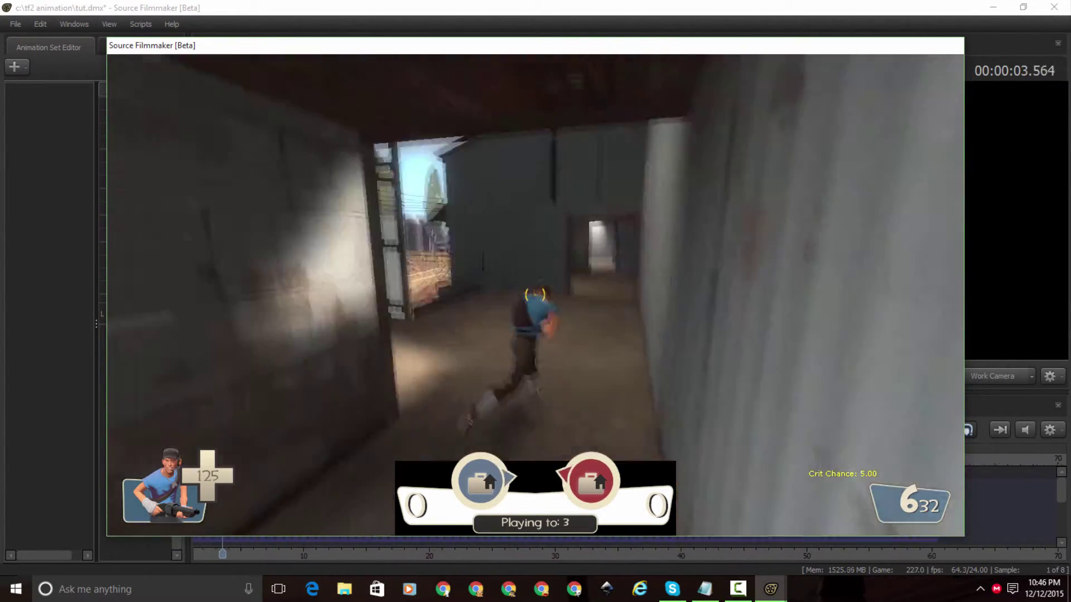
pyautogui.press('w')
pyautogui.press('space')
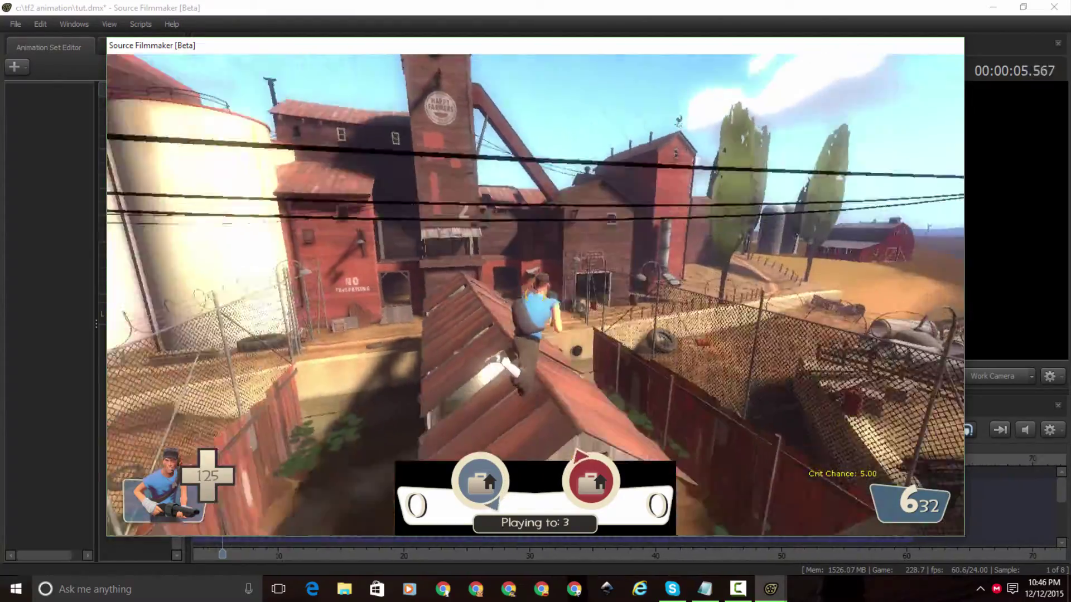
pyautogui.press('w')
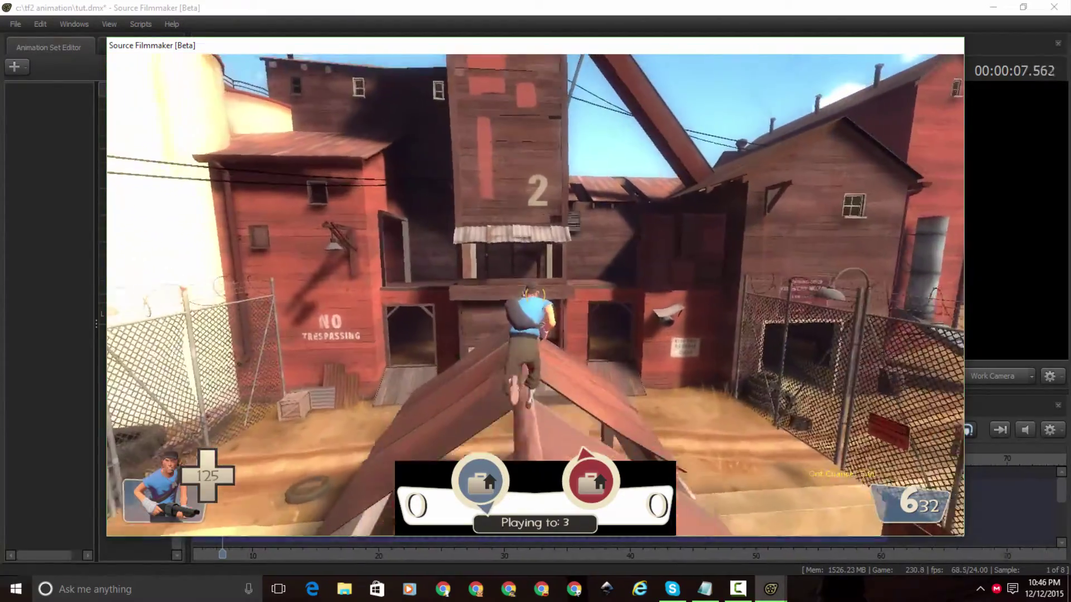
# Run the Scout through the red base, fire two shots, and run back across the covered bridge toward the blue base
pyautogui.press('w')
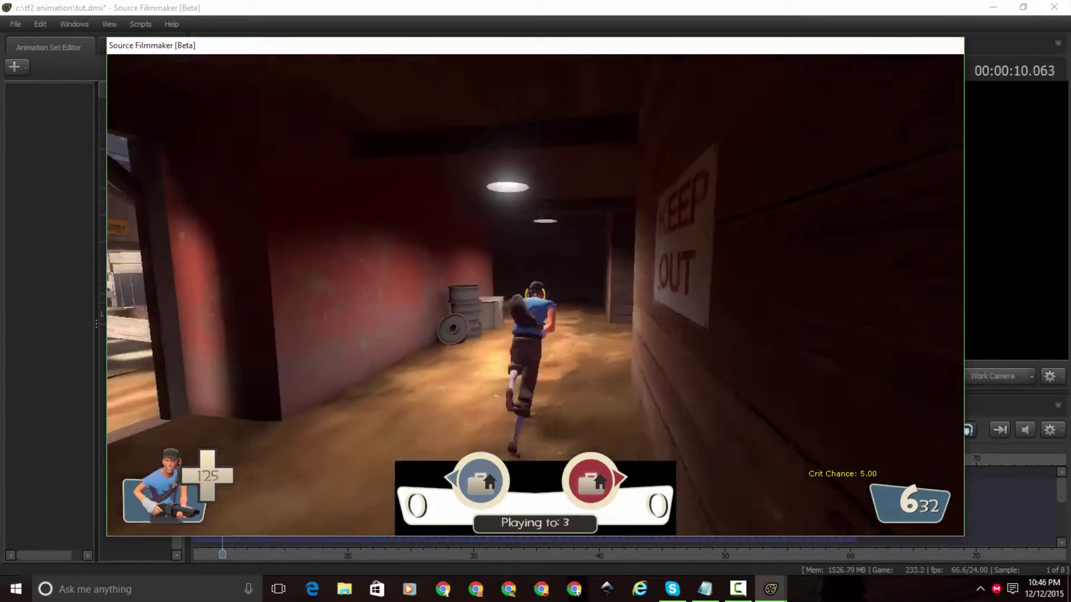
pyautogui.click(535, 295)
pyautogui.press('w')
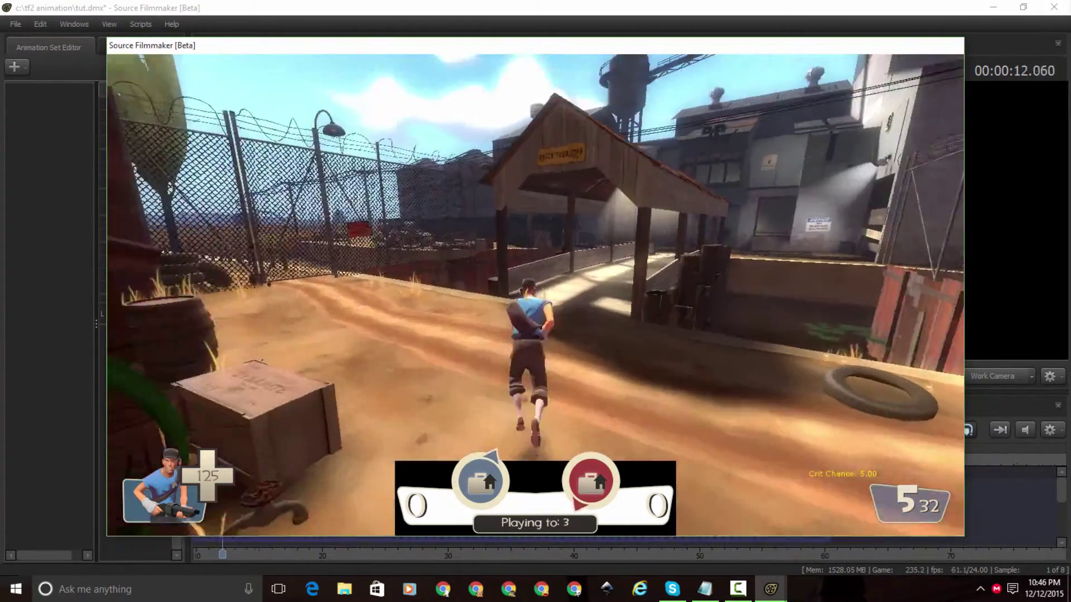
pyautogui.click(535, 295)
pyautogui.press('w')
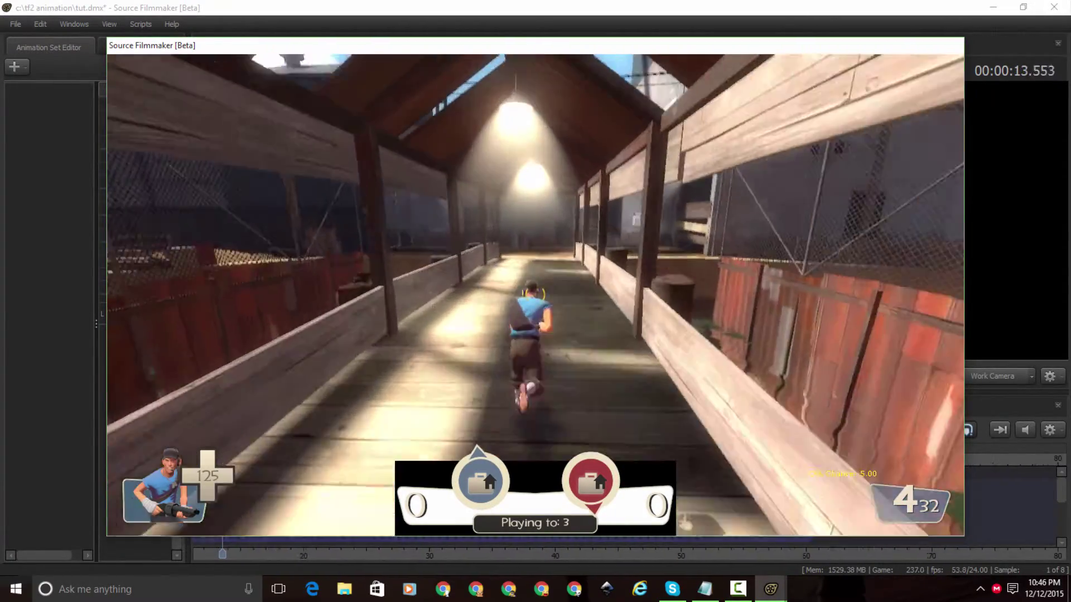
pyautogui.press('w')
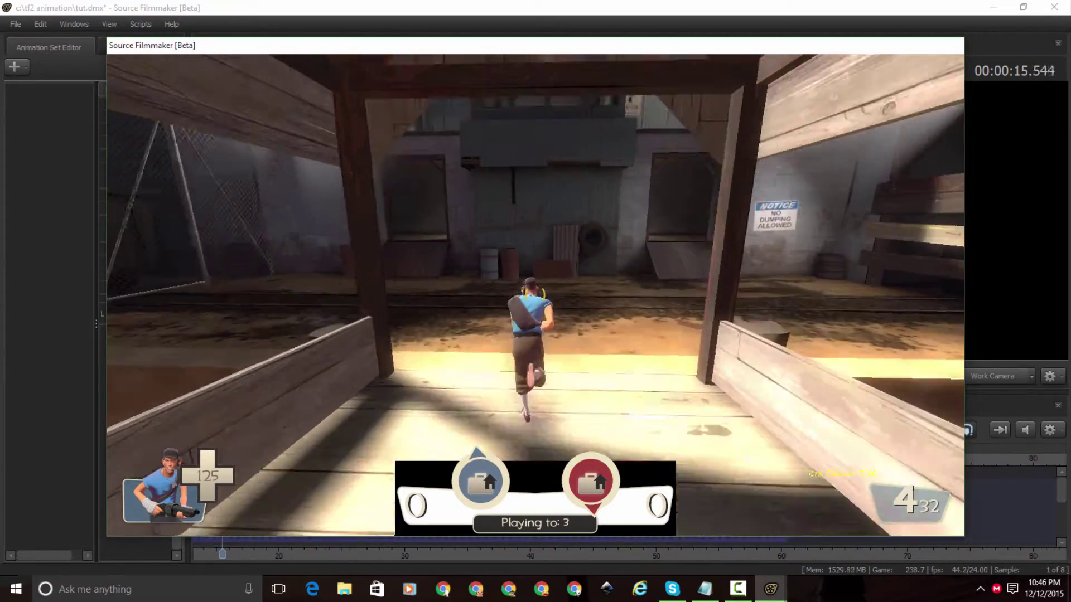
# Stop the game recording and return the playhead to the start of the shot
pyautogui.press('Escape')
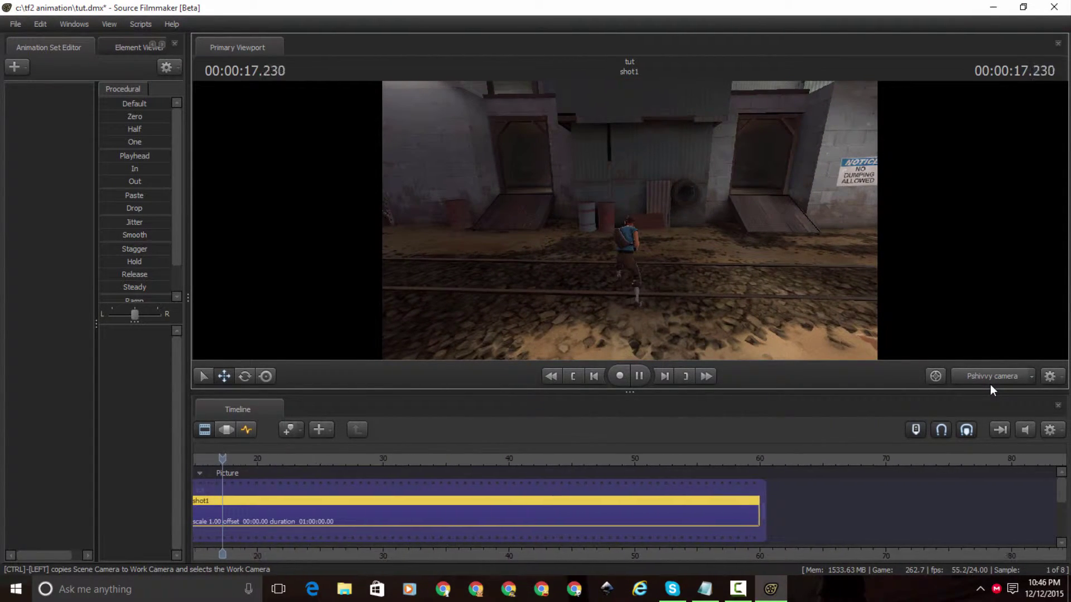
pyautogui.press('Home')
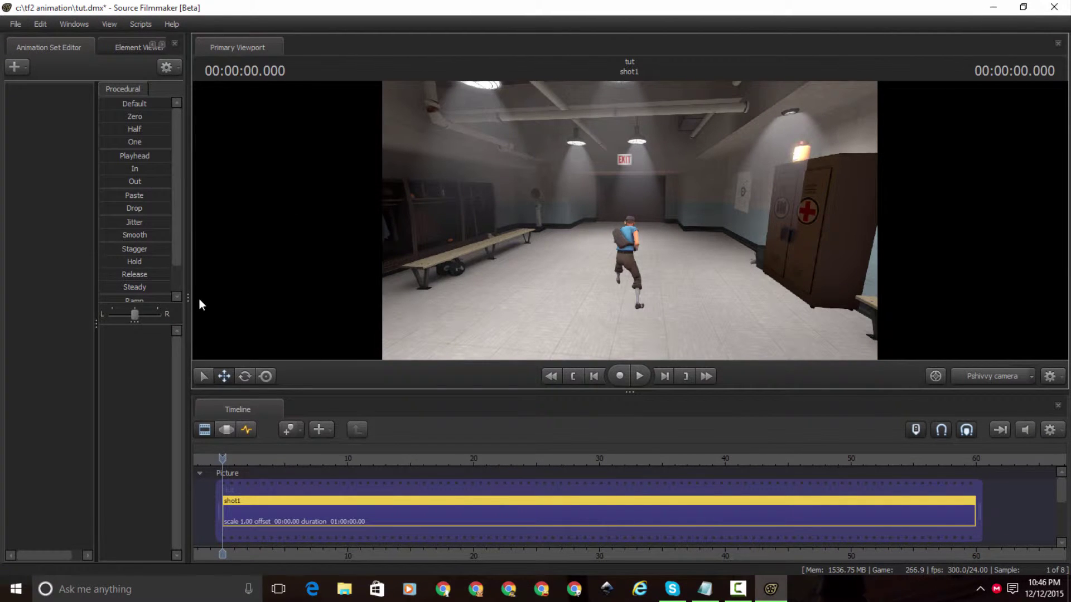
# Widen the Animation Set Editor pane
pyautogui.moveTo(190, 301); pyautogui.dragTo(477, 268)
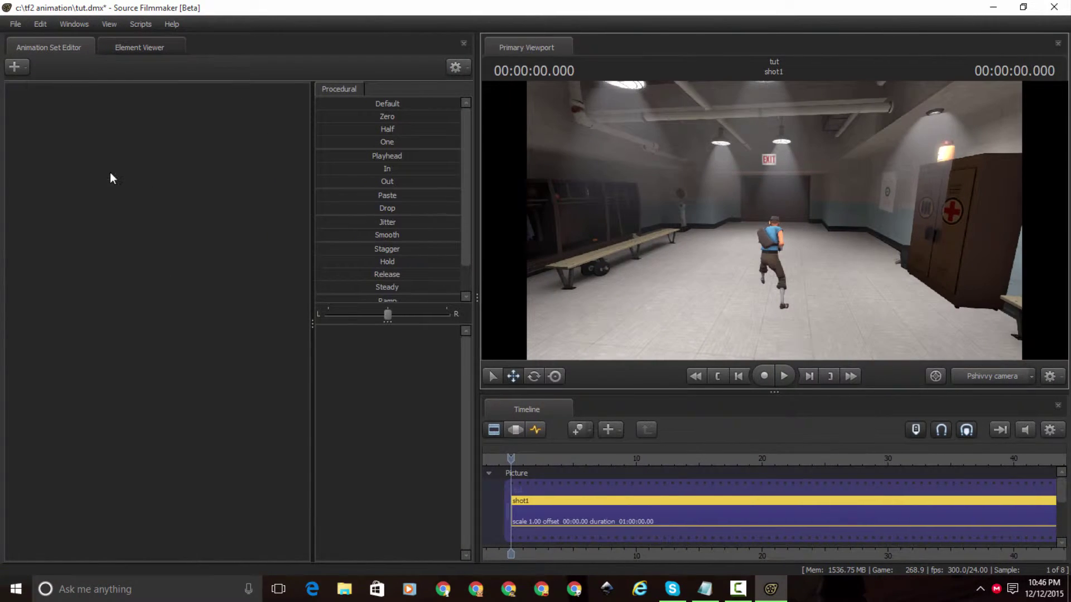
# Create an animation set for the existing models/player/hwm/scout.mdl element
pyautogui.rightClick(111, 175)
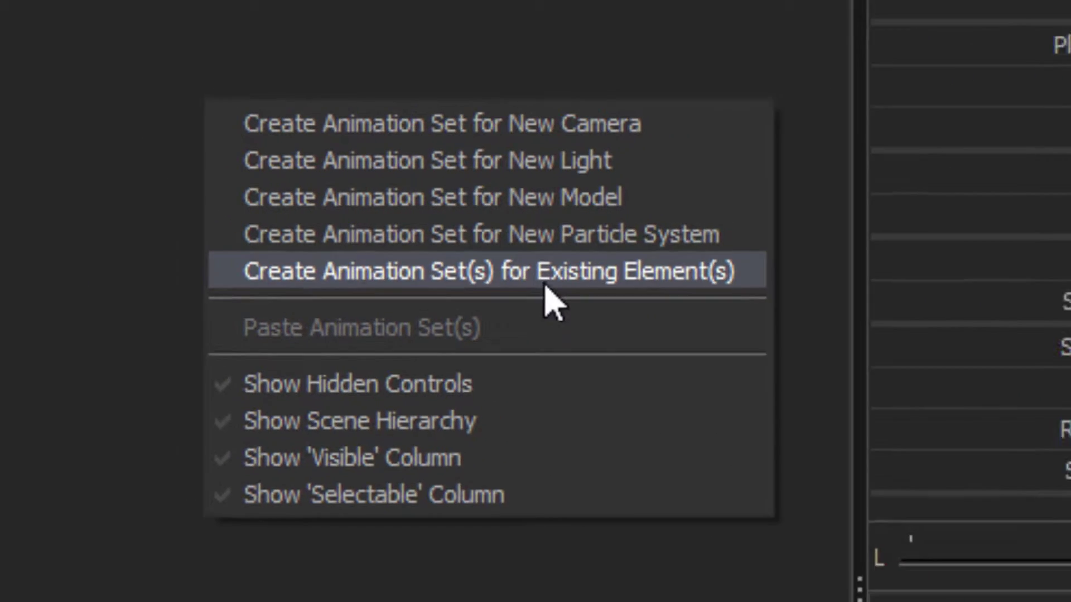
pyautogui.click(545, 281)
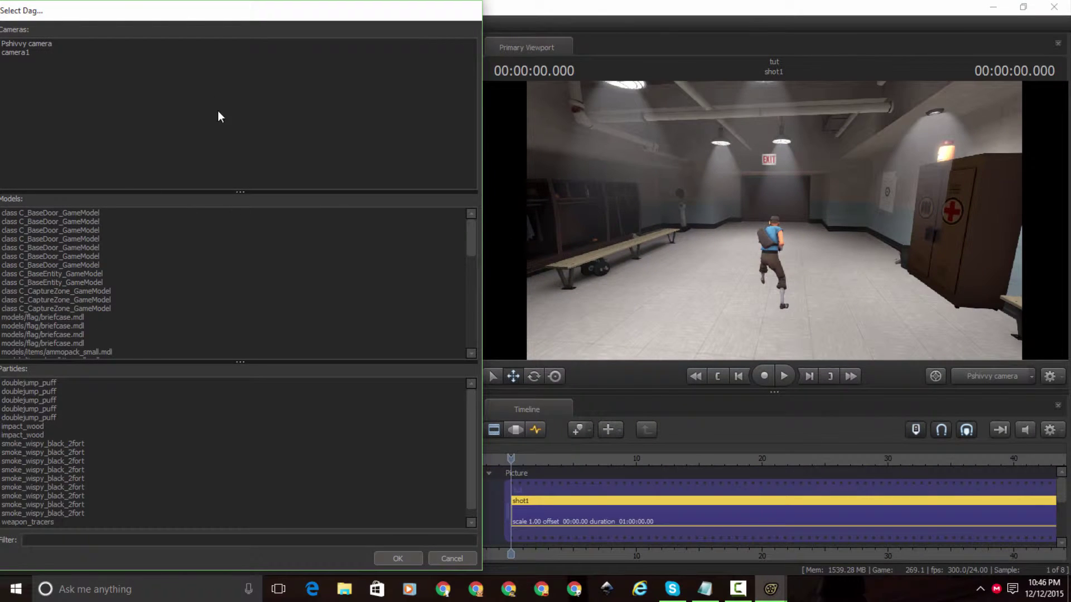
pyautogui.moveTo(199, 17); pyautogui.dragTo(271, 6)
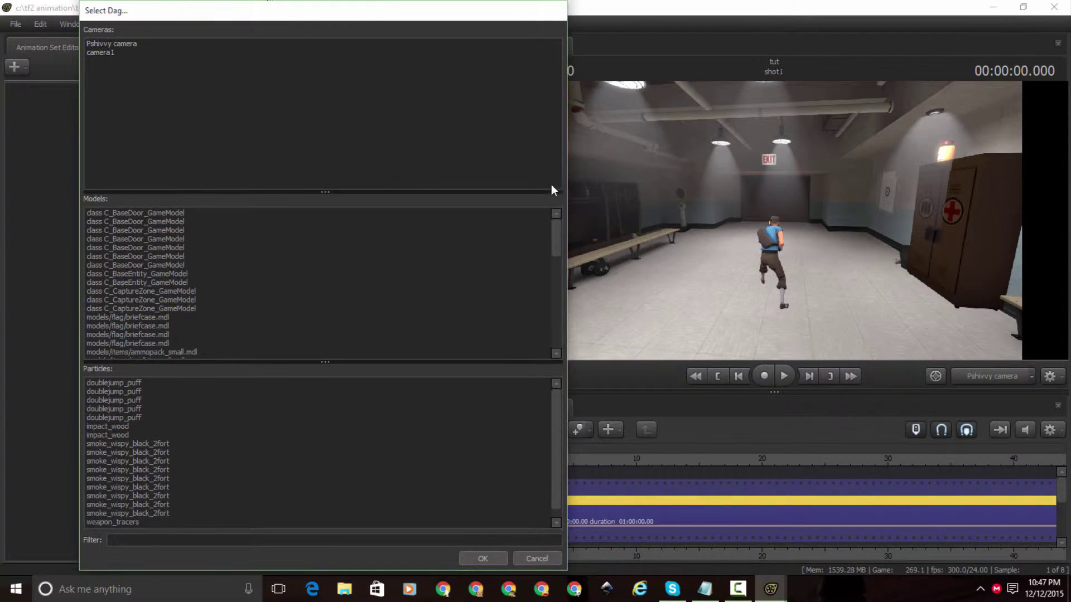
pyautogui.moveTo(556, 250)
pyautogui.mouseDown()
pyautogui.moveTo(560, 348)
pyautogui.moveTo(547, 235)
pyautogui.mouseUp()
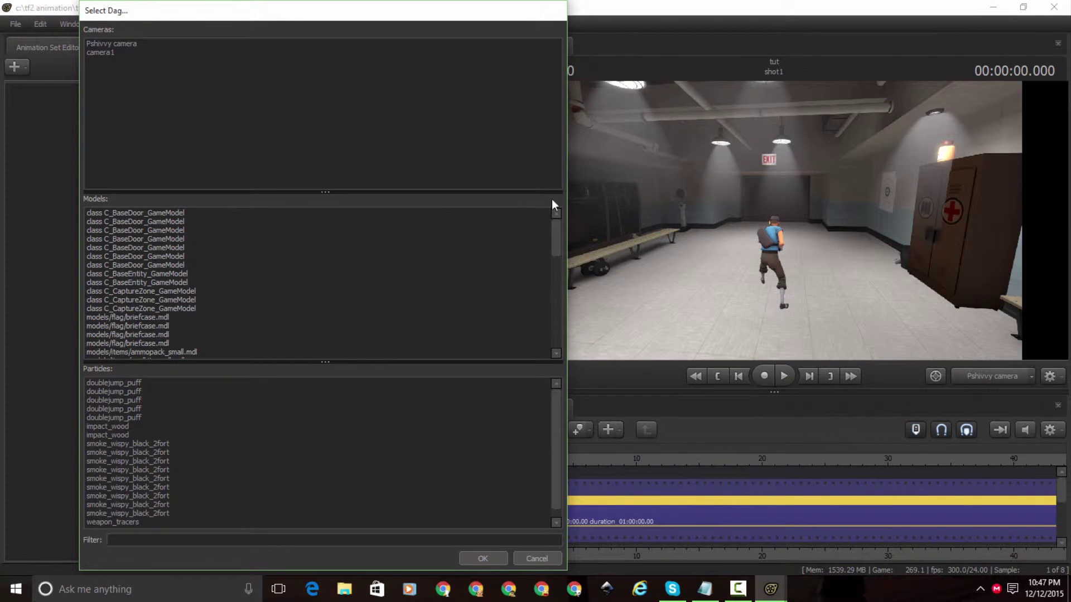
pyautogui.scroll(-2, 167, 290)
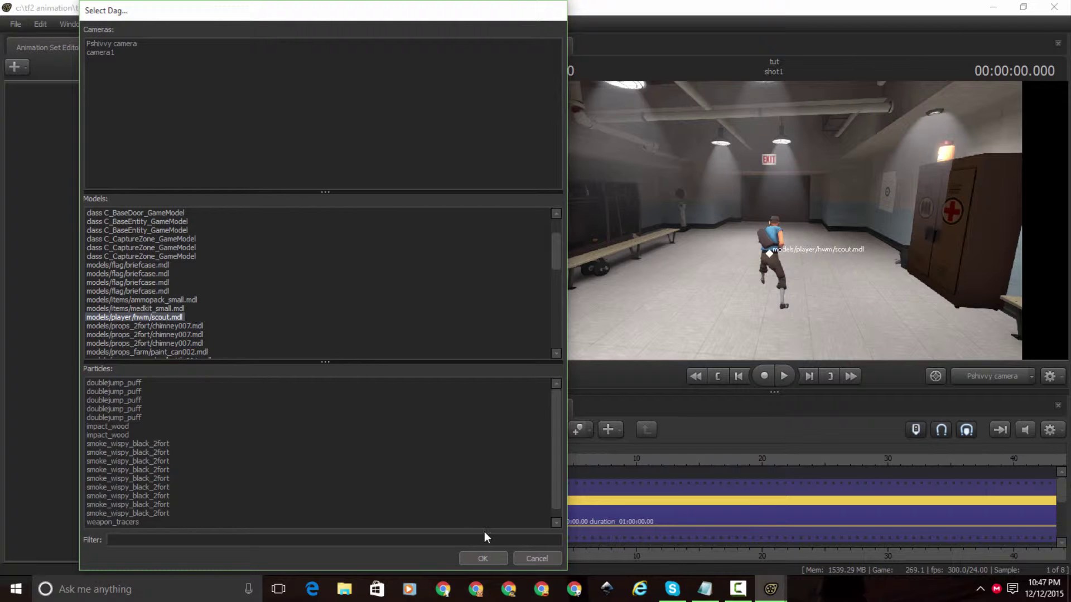
pyautogui.click(483, 559)
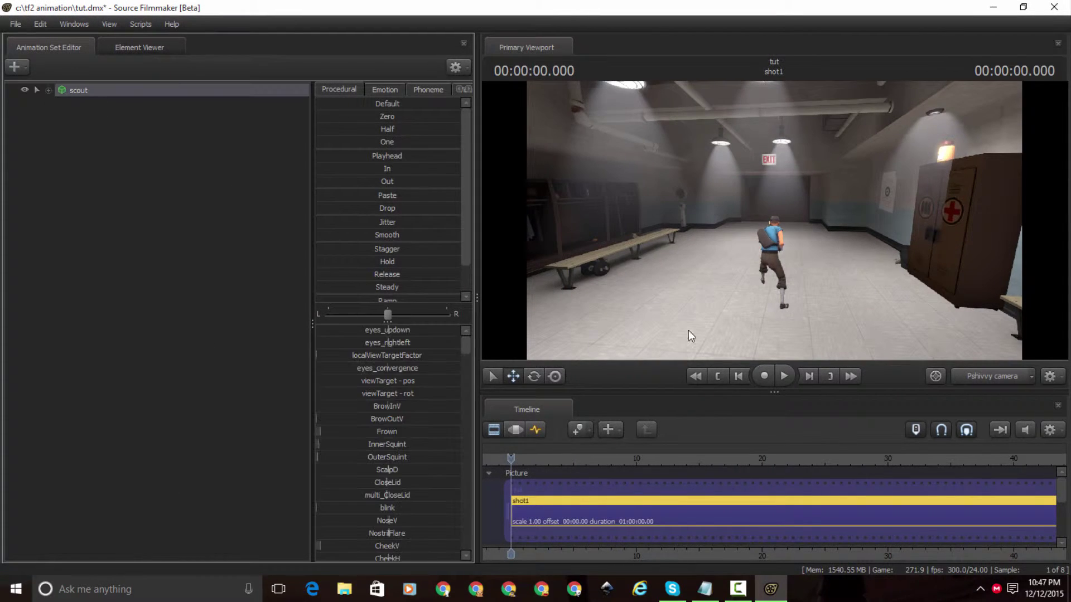
# Switch the timeline to the Motion Editor and the viewport to the Work Camera
pyautogui.click(518, 430)
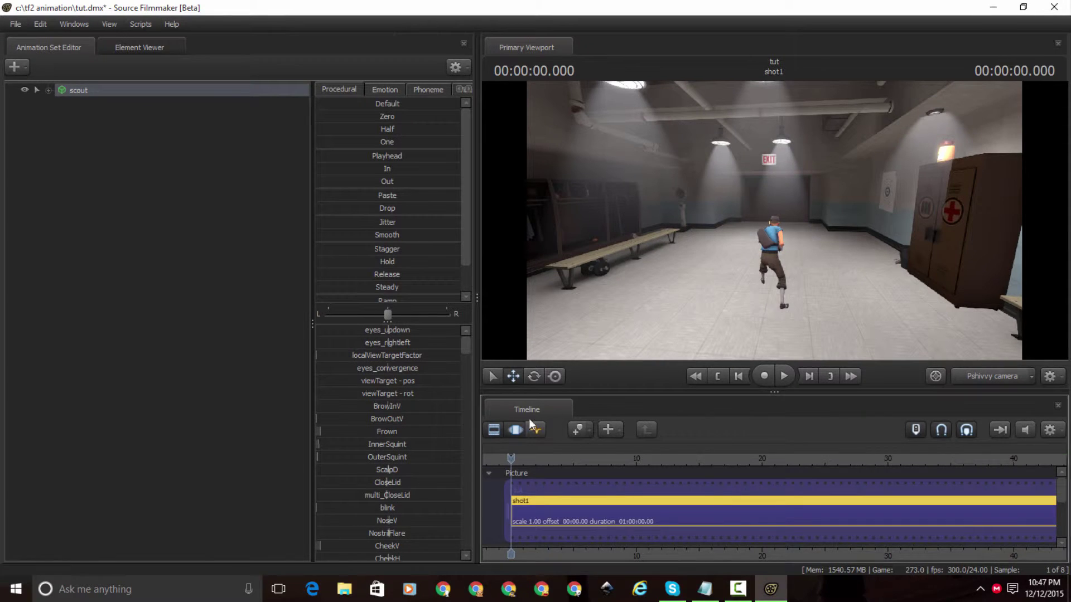
pyautogui.click(866, 278)
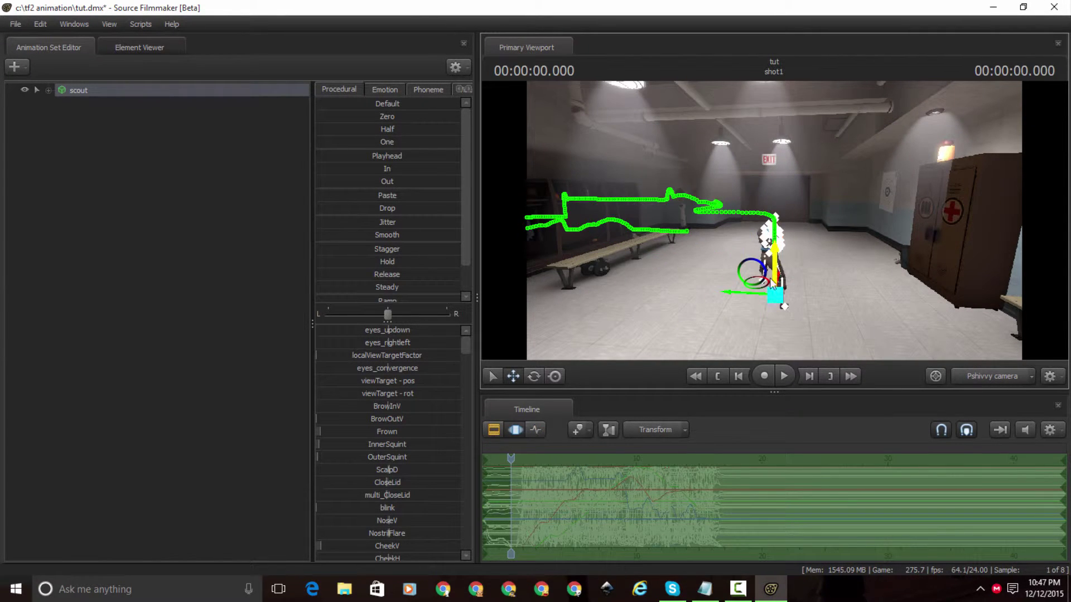
pyautogui.click(997, 380)
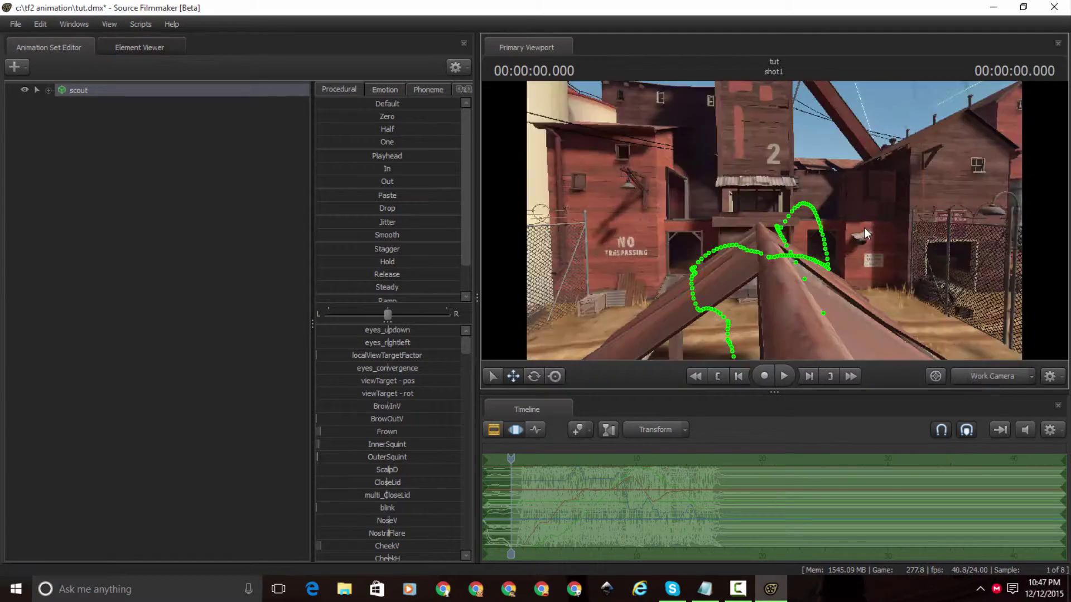
# Pull the scout's left upper arm bone, bip_upperArm_L, far out in front of the torso in the spawn room
pyautogui.press('w')
pyautogui.moveTo(865, 228); pyautogui.dragTo(931, 246)
pyautogui.press('w')
pyautogui.press('w')
pyautogui.press('w')
pyautogui.press('w')
pyautogui.moveTo(774, 221); pyautogui.dragTo(817, 214)
pyautogui.press('a')
pyautogui.press('d')
pyautogui.moveTo(700, 256); pyautogui.dragTo(703, 259)
pyautogui.click(740, 210)
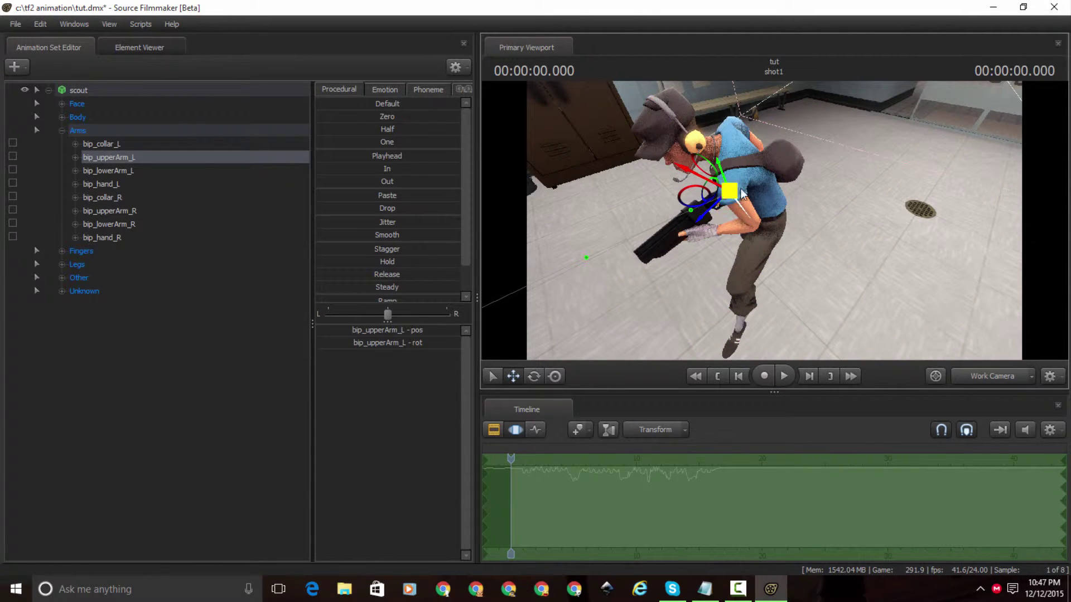
pyautogui.moveTo(728, 192); pyautogui.dragTo(580, 199)
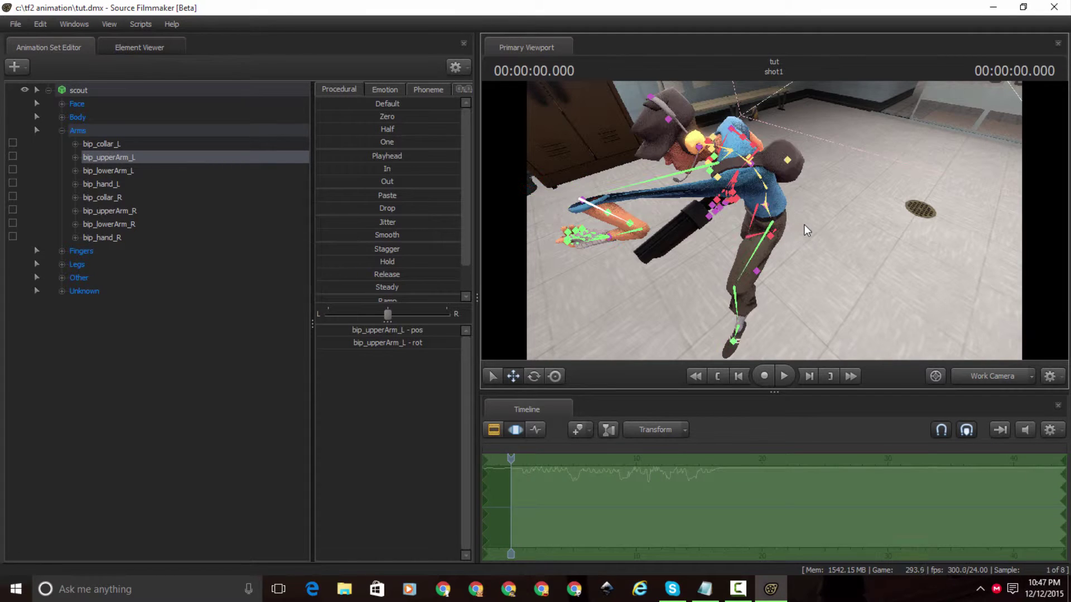
# Undo the arm bone move and the creation of the scout animation set
pyautogui.hotkey('ctrl', 'z')
pyautogui.hotkey('ctrl', 'z')
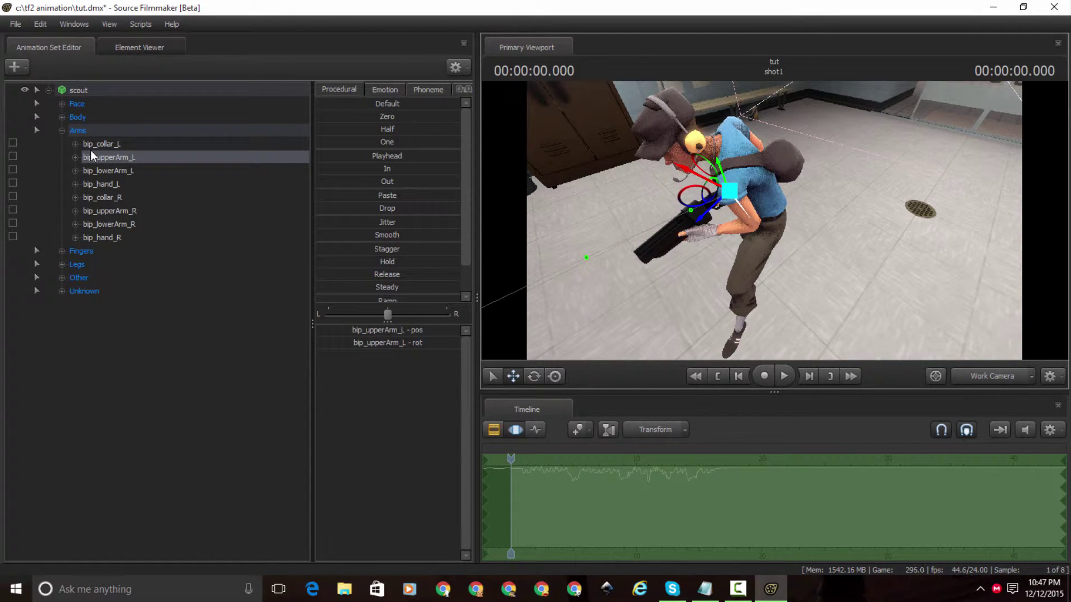
pyautogui.hotkey('ctrl', 'z')
pyautogui.hotkey('ctrl', 'z')
pyautogui.hotkey('ctrl', 'z')
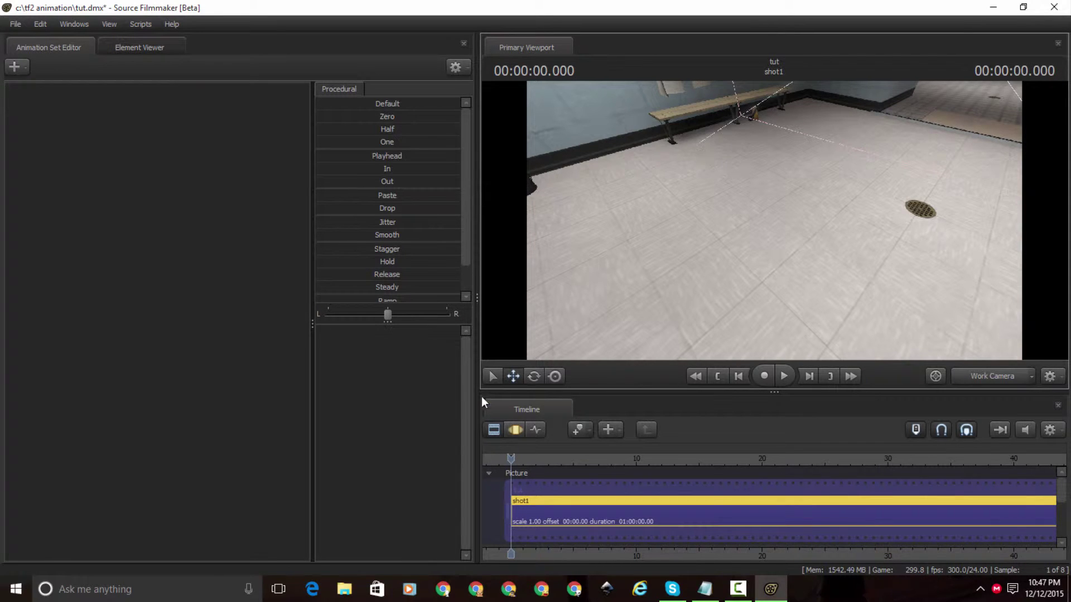
# Start an animation set for a new model and clear the existing filter in the model picker
pyautogui.rightClick(165, 214)
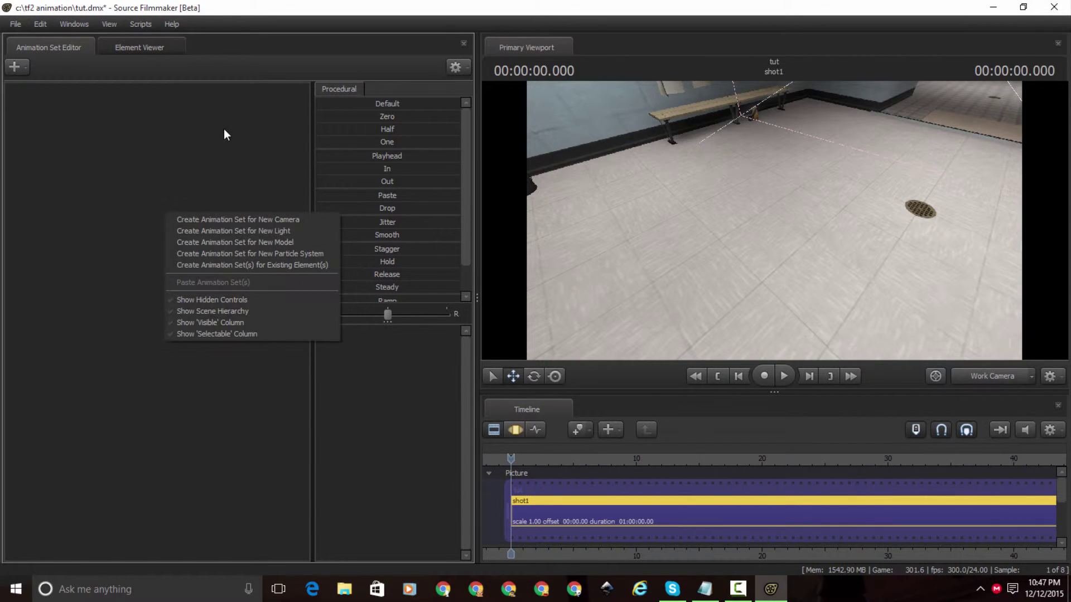
pyautogui.rightClick(115, 174)
pyautogui.rightClick(116, 174)
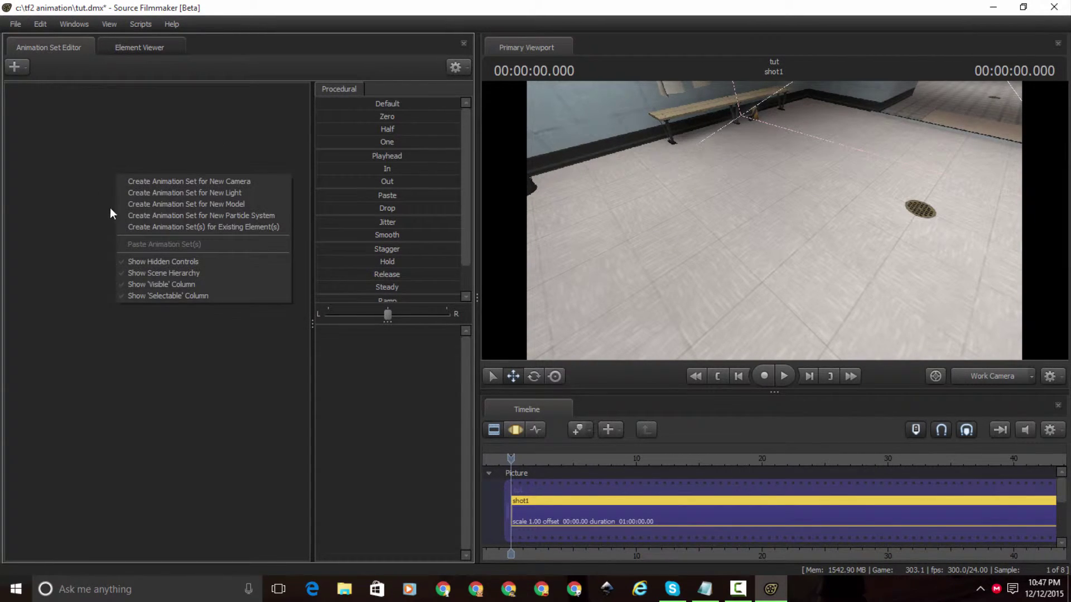
pyautogui.click(223, 204)
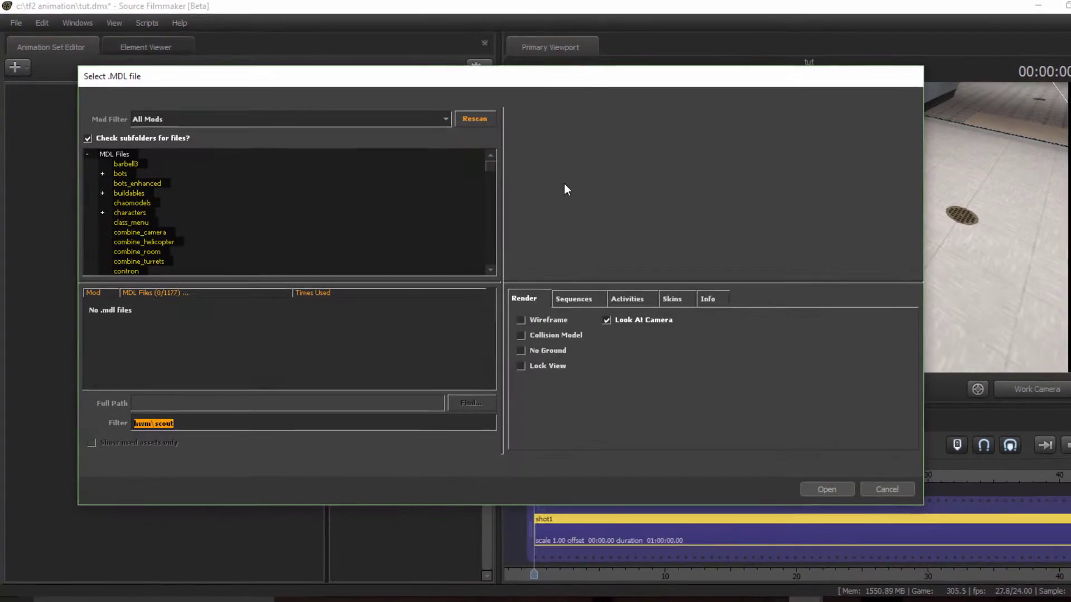
pyautogui.press('BackSpace')
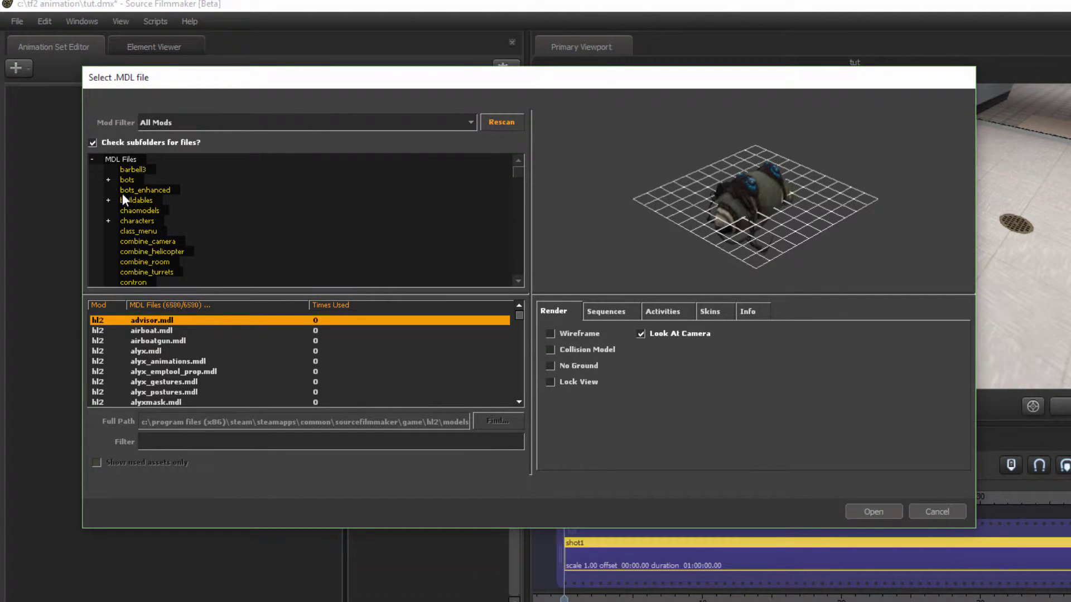
# List the models of the whole MDL Files folder with the mod filter set to All Mods
pyautogui.click(110, 160)
pyautogui.click(167, 122)
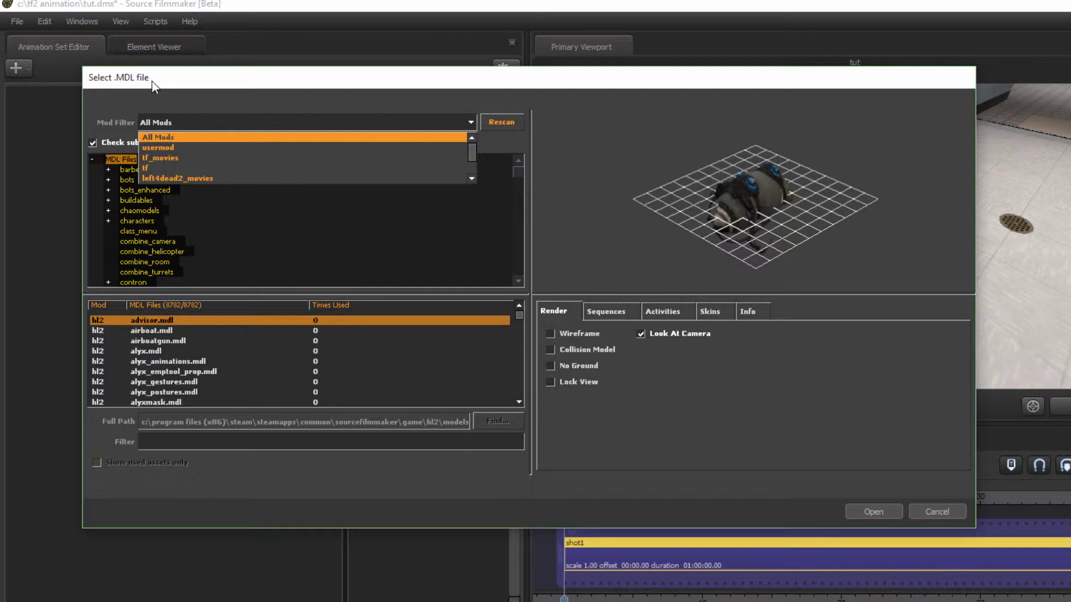
pyautogui.click(167, 136)
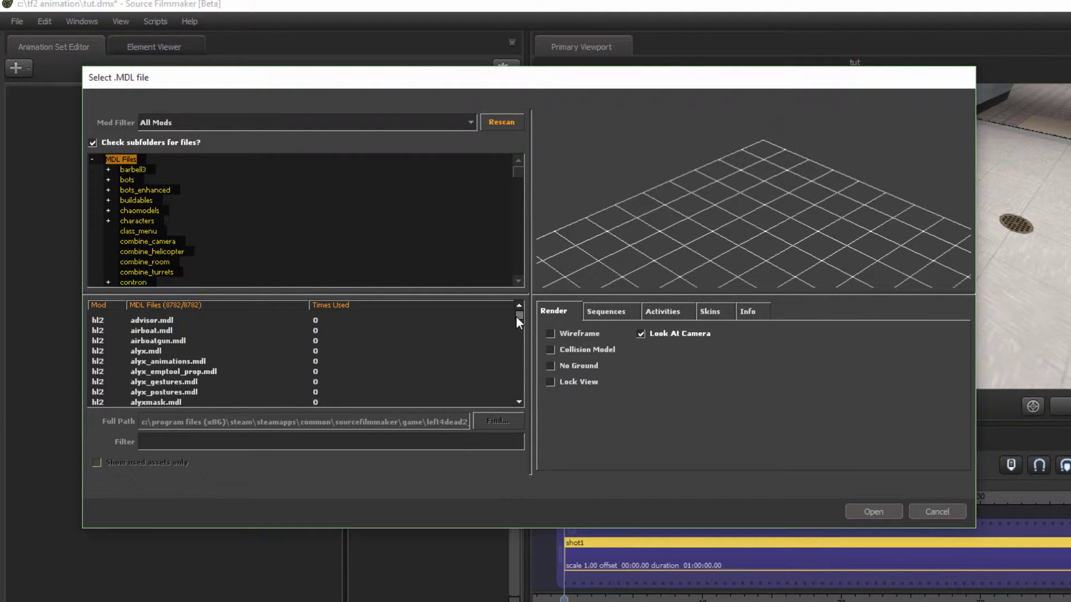
# Filter the model list by player\
pyautogui.moveTo(516, 315); pyautogui.dragTo(514, 250)
pyautogui.click(252, 443)
pyautogui.moveTo(660, 212); pyautogui.dragTo(708, 168)
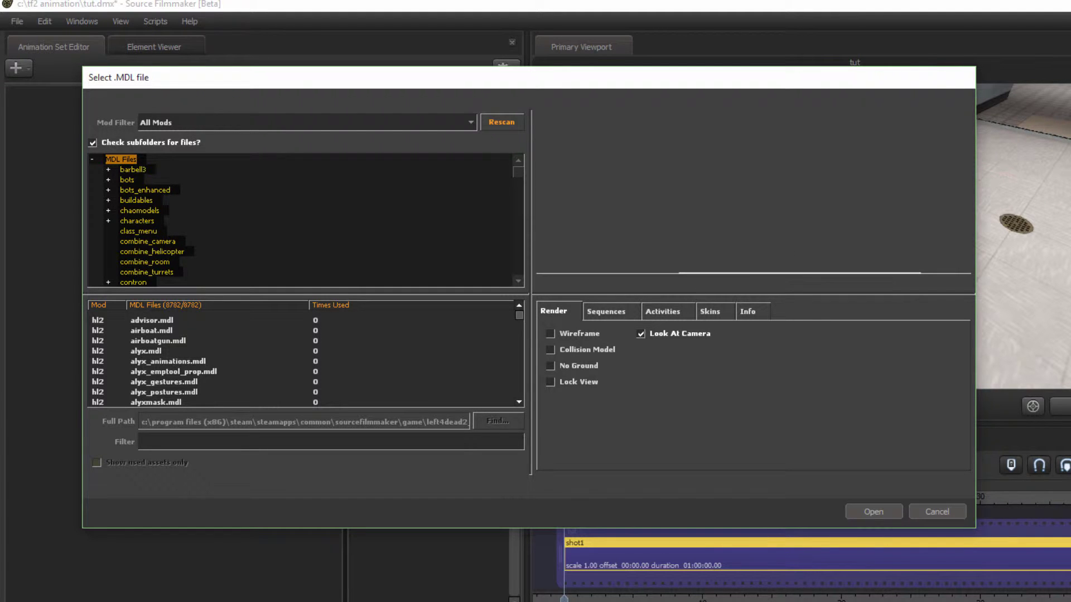
pyautogui.moveTo(753, 195)
pyautogui.mouseDown()
pyautogui.moveTo(772, 215)
pyautogui.moveTo(745, 189)
pyautogui.mouseUp()
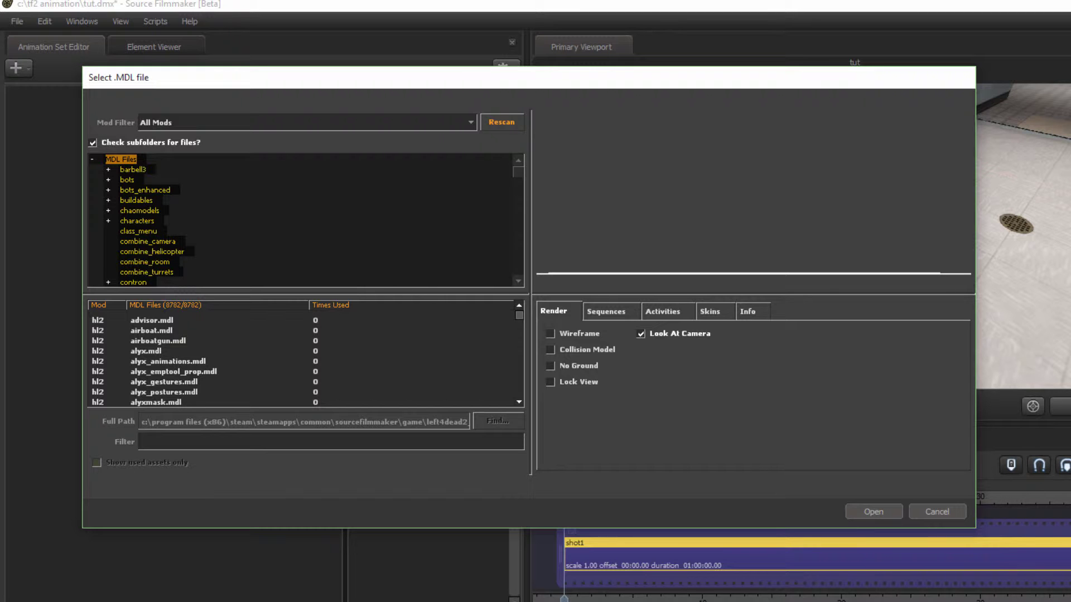
pyautogui.moveTo(753, 195); pyautogui.dragTo(753, 218)
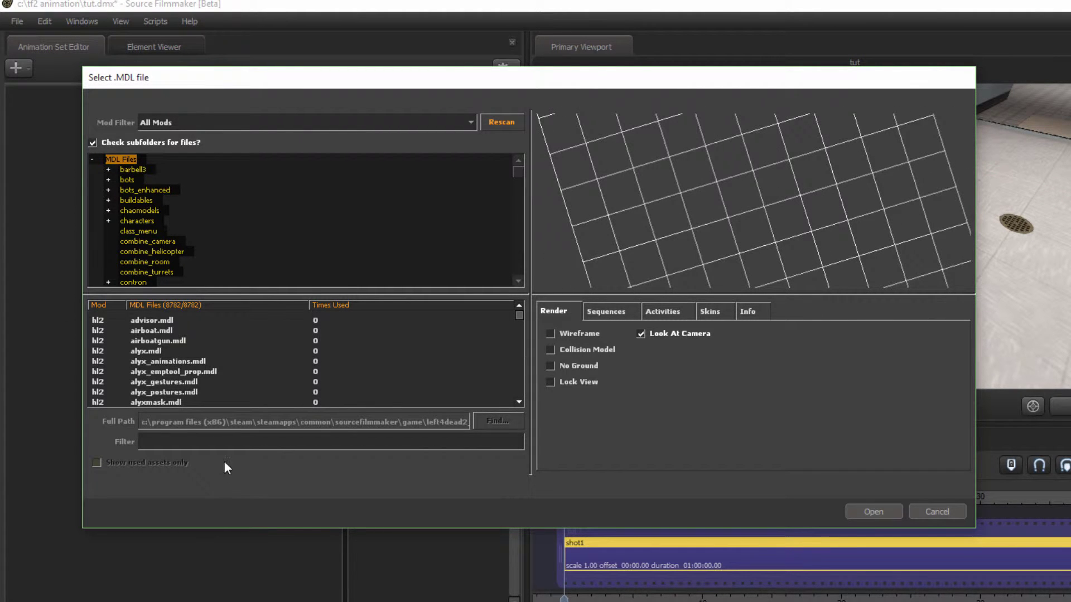
pyautogui.write('pla')
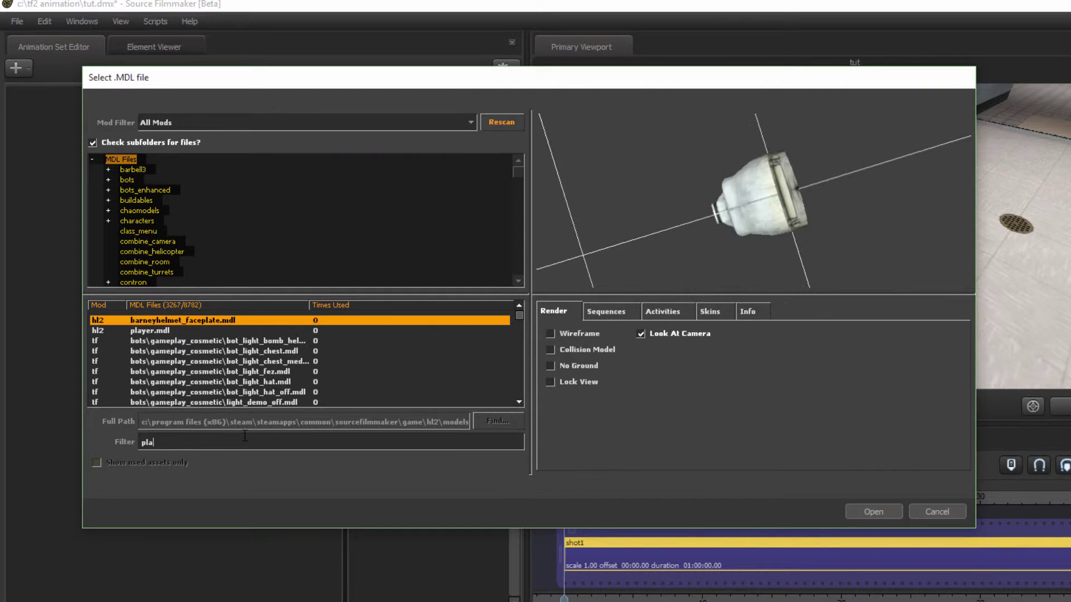
pyautogui.write('yer\\')
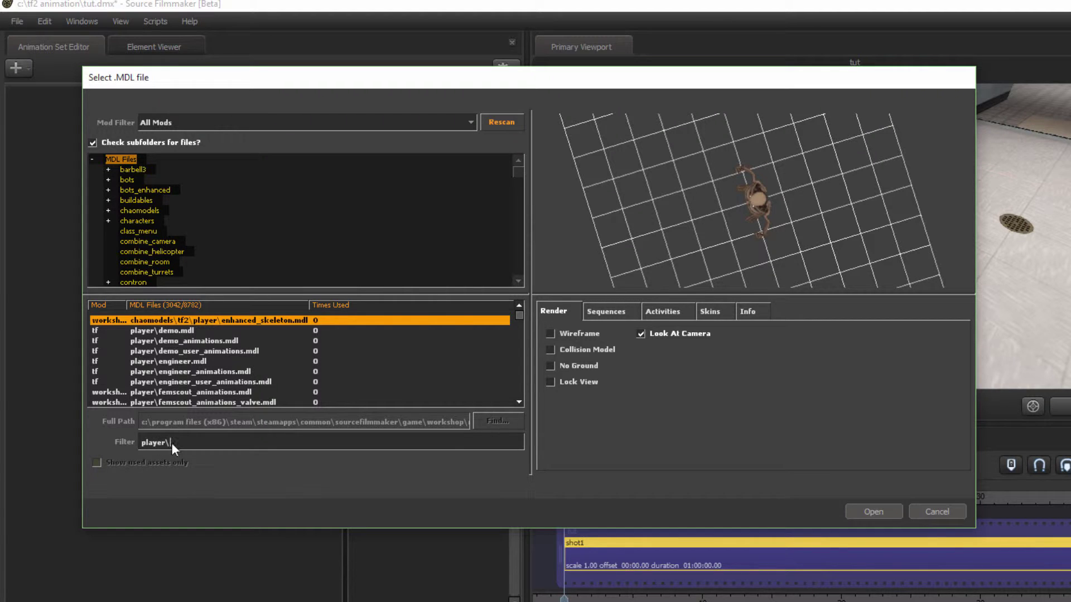
# Narrow the filter to player\demo and turn the preview to view the Demoman from the front
pyautogui.click(205, 441)
pyautogui.write('demo')
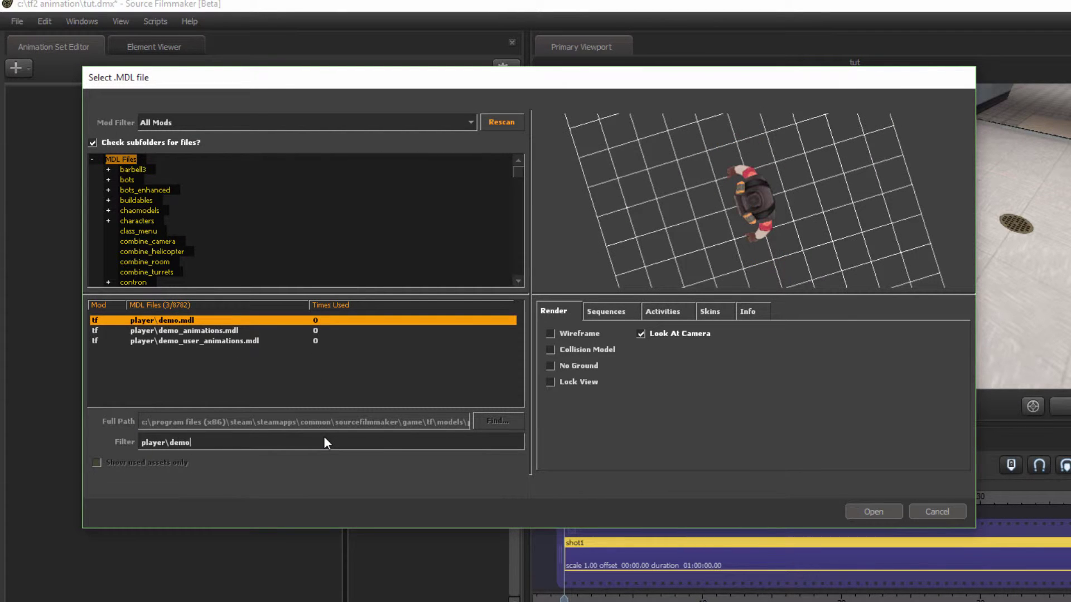
pyautogui.moveTo(707, 198); pyautogui.dragTo(691, 238)
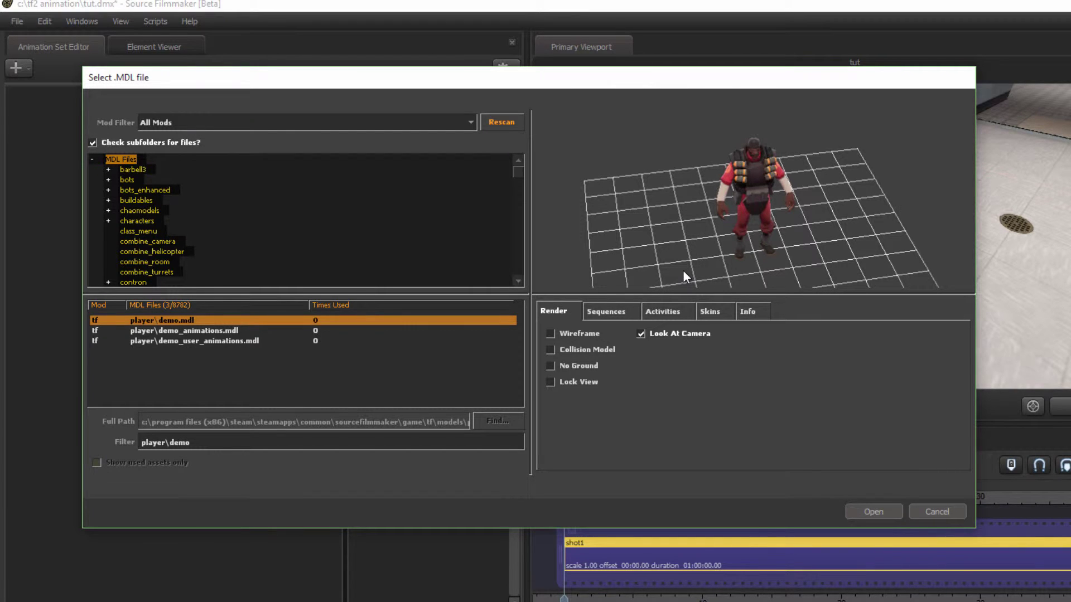
# Replace the class in the filter to make it player\sn and preview the Sniper model
pyautogui.click(243, 438)
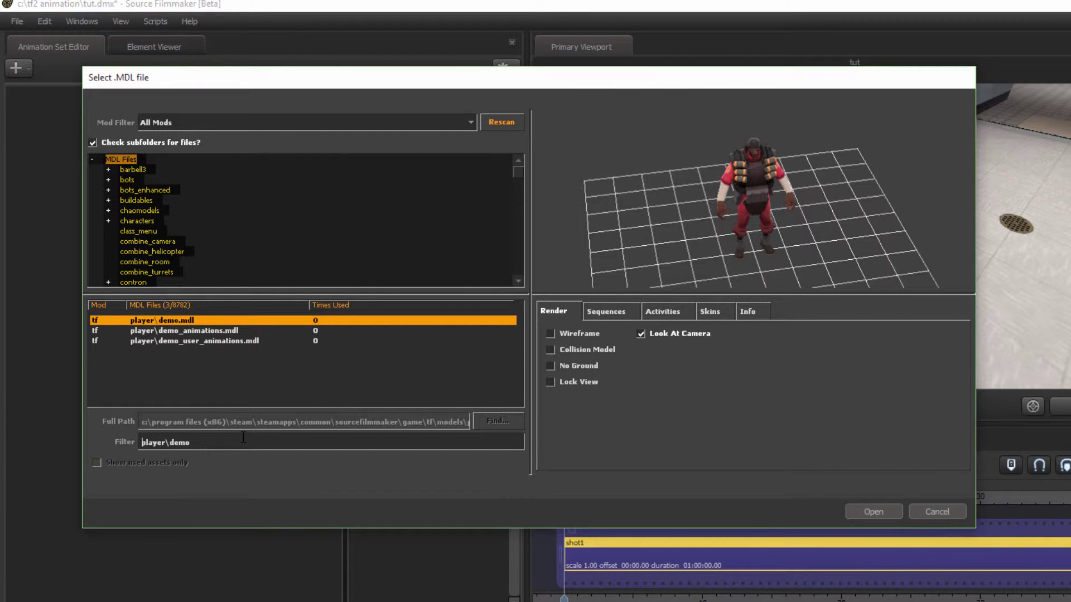
pyautogui.press('BackSpace')
pyautogui.press('BackSpace')
pyautogui.press('BackSpace')
pyautogui.press('BackSpace')
pyautogui.press('BackSpace')
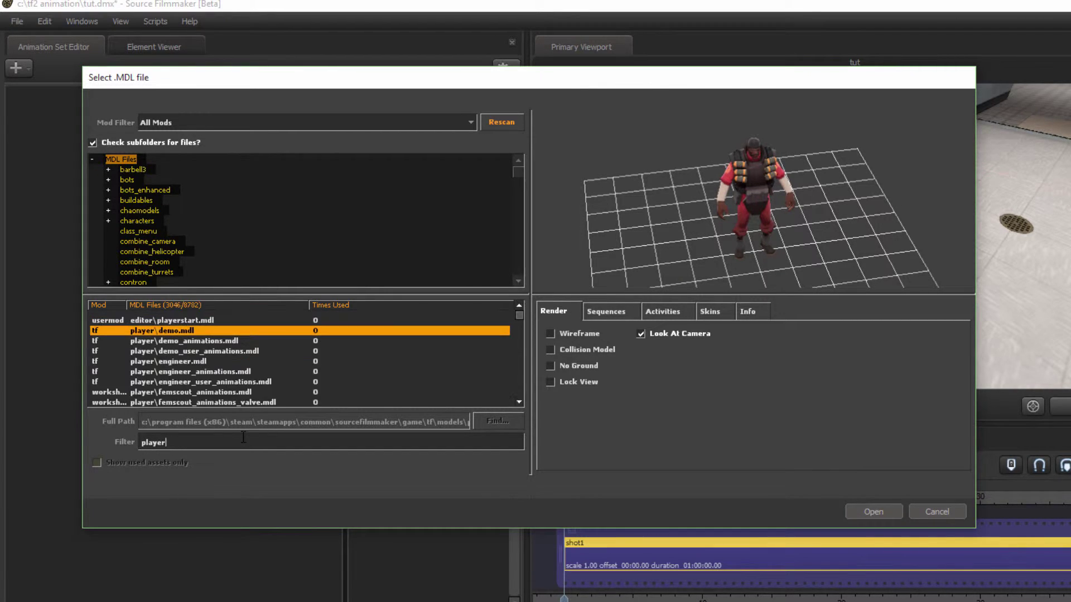
pyautogui.write('\\sn')
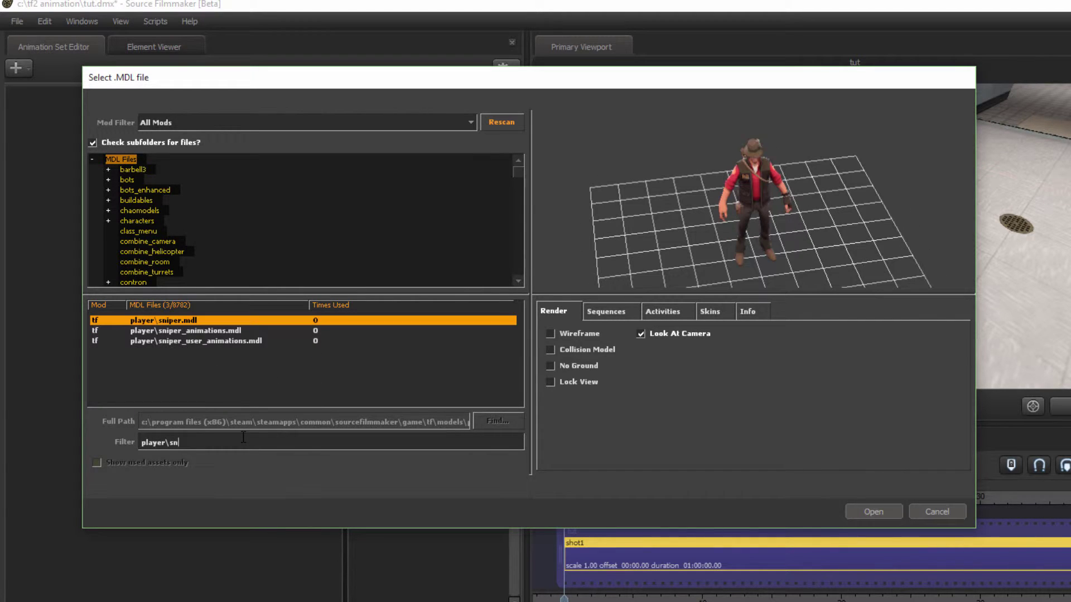
# Preview the Scout model with the filter player\sc, preview the Spy model, and reduce the filter to player\
pyautogui.press('BackSpace')
pyautogui.press('BackSpace')
pyautogui.write('sc')
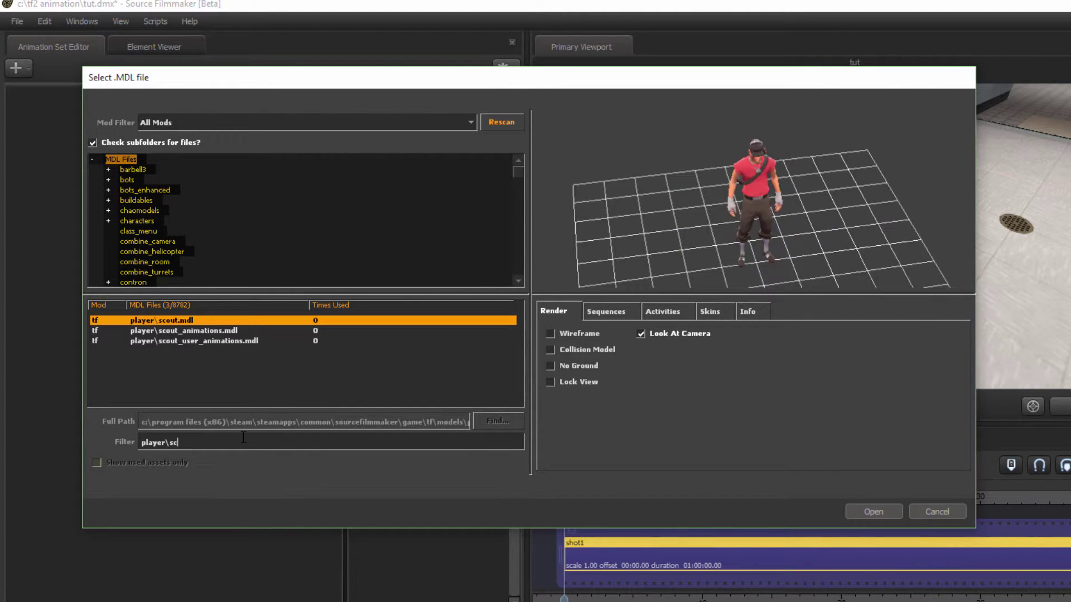
pyautogui.press('BackSpace')
pyautogui.press('BackSpace')
pyautogui.write('py')
pyautogui.press('BackSpace')
pyautogui.press('BackSpace')
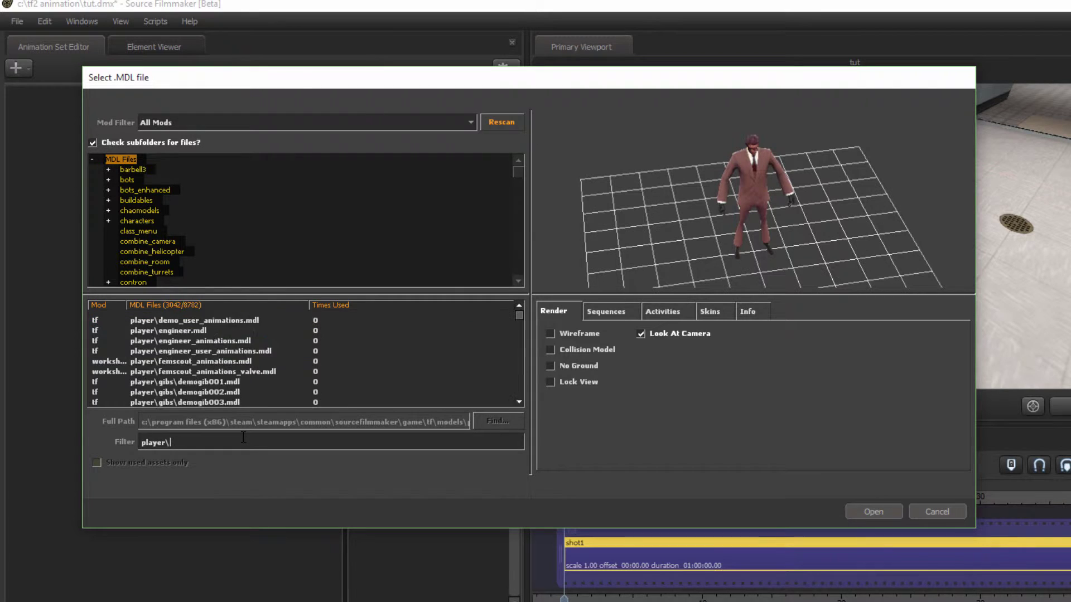
# Search the player models with the filters player\je and player\he
pyautogui.write('je')
pyautogui.press('BackSpace')
pyautogui.press('BackSpace')
pyautogui.write('je')
pyautogui.press('BackSpace')
pyautogui.press('BackSpace')
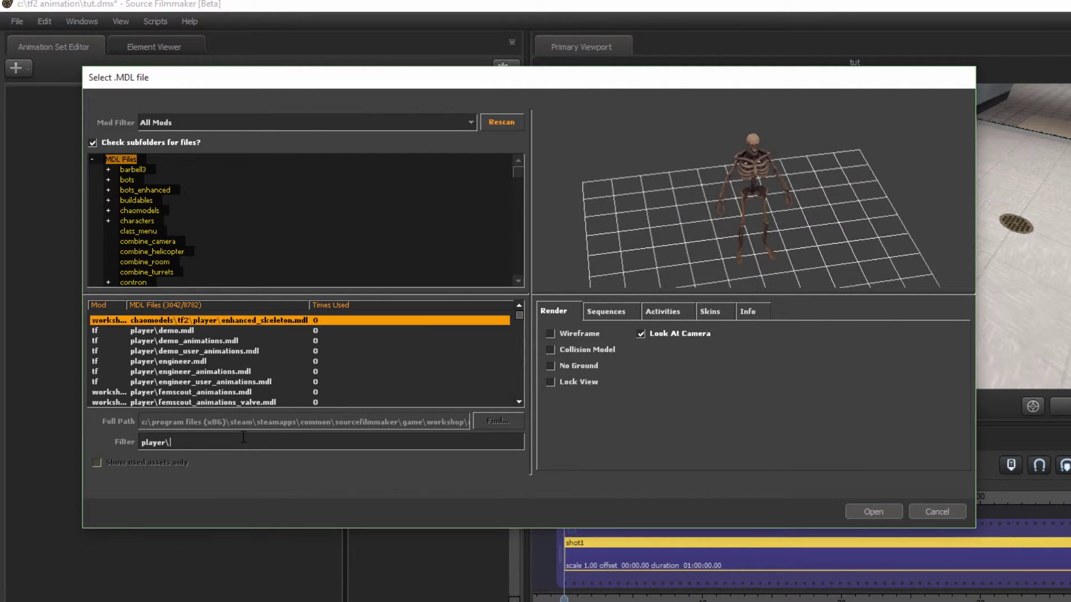
pyautogui.write('je')
pyautogui.press('BackSpace')
pyautogui.press('BackSpace')
pyautogui.write('he')
pyautogui.press('BackSpace')
pyautogui.press('BackSpace')
# Preview the Medic with player\me, search with player\en, and reset the filter to player\
pyautogui.write('me')
pyautogui.press('BackSpace')
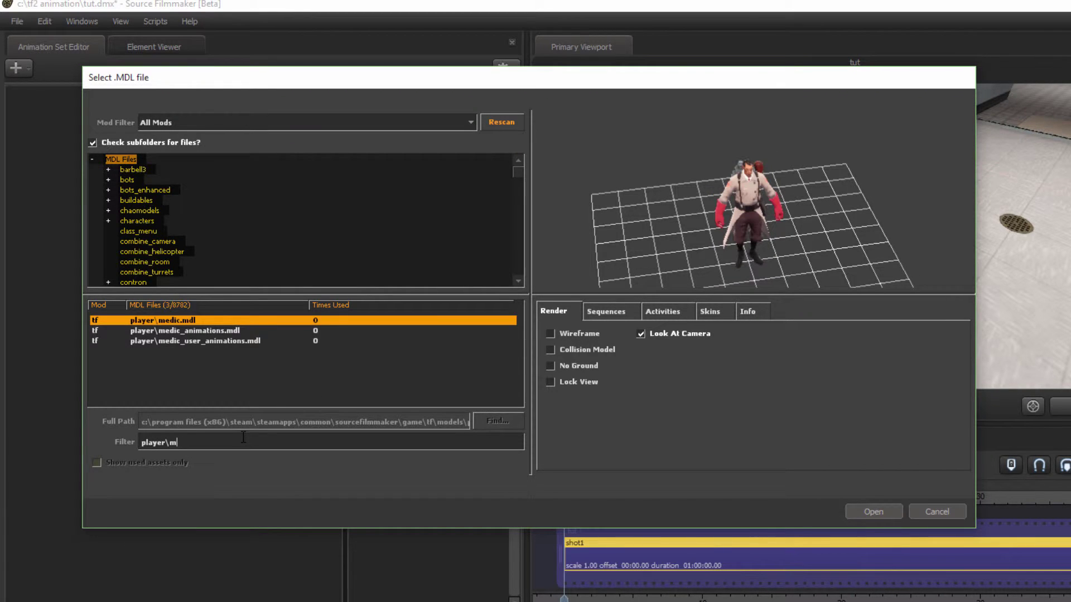
pyautogui.press('BackSpace')
pyautogui.write('en')
pyautogui.press('BackSpace')
pyautogui.press('BackSpace')
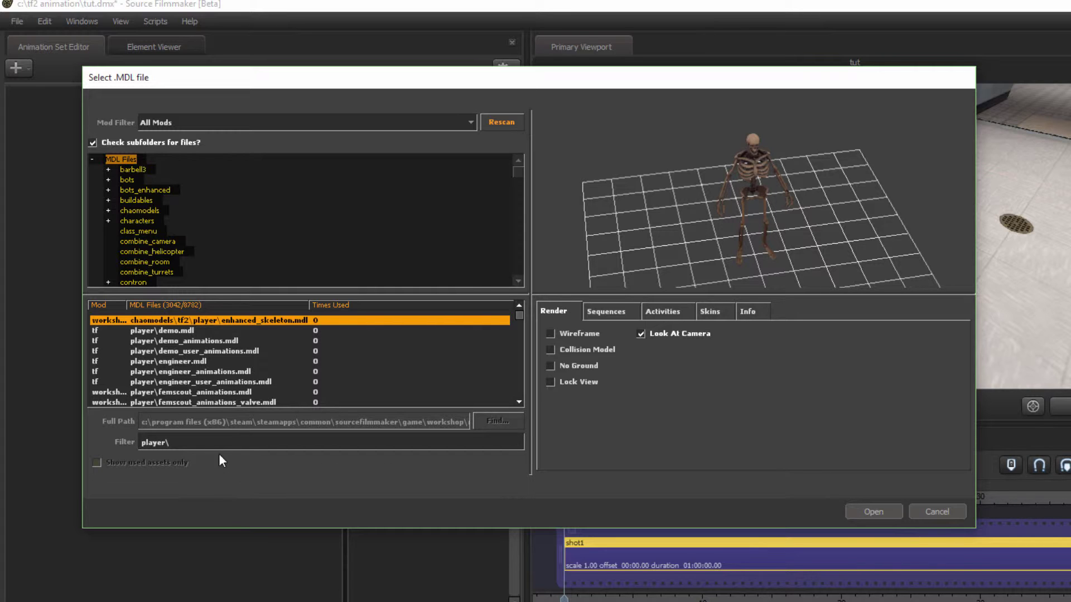
# Preview the model player\demo.mdl and replace the model filter with hwm\
pyautogui.click(188, 329)
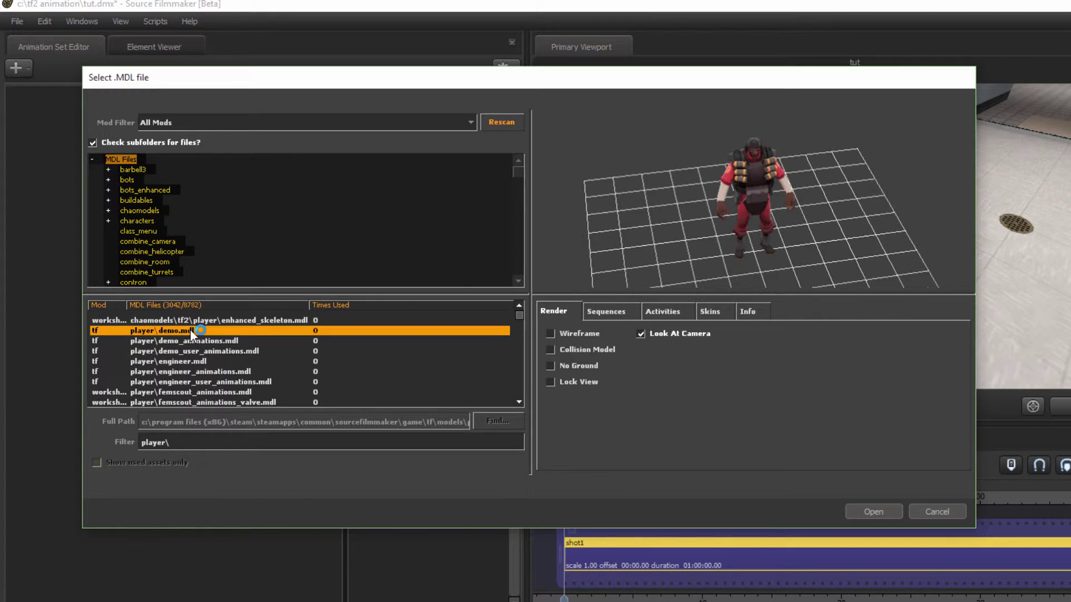
pyautogui.doubleClick(196, 443)
pyautogui.click(104, 462)
pyautogui.moveTo(64, 440); pyautogui.dragTo(1, 437)
pyautogui.press('BackSpace')
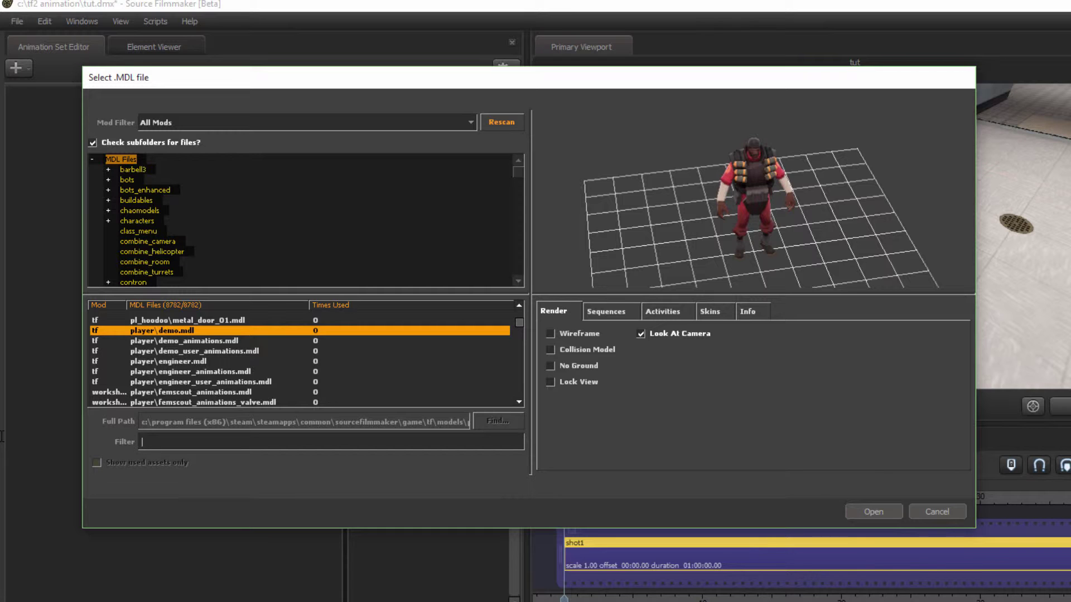
pyautogui.write('hwm\\')
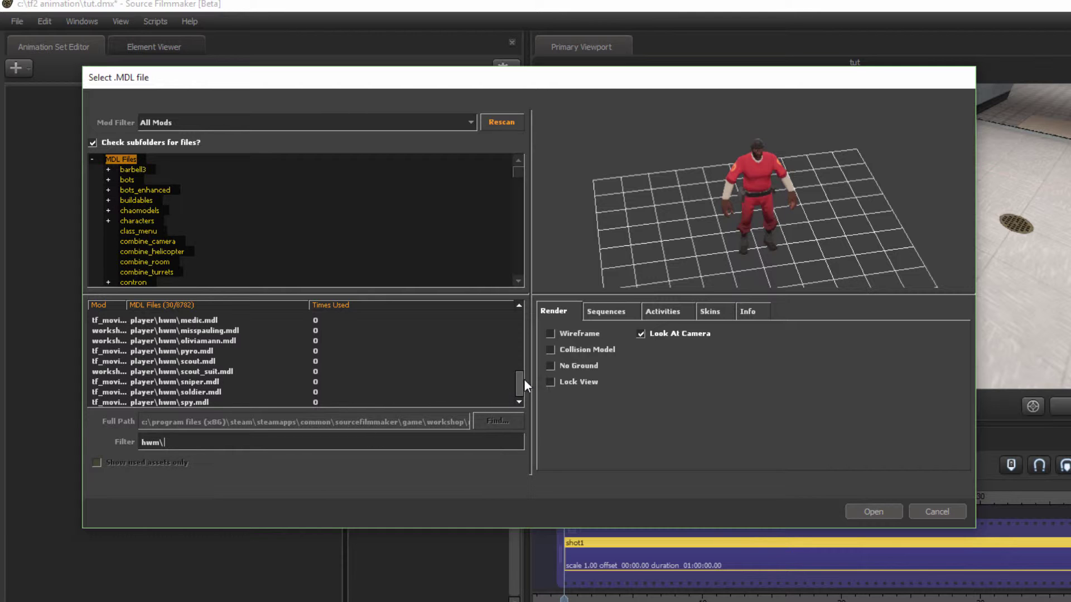
# Preview the Soldier, Spy, Sniper, Scout, Pyro and Medic models in player\hwm
pyautogui.moveTo(521, 379); pyautogui.dragTo(507, 407)
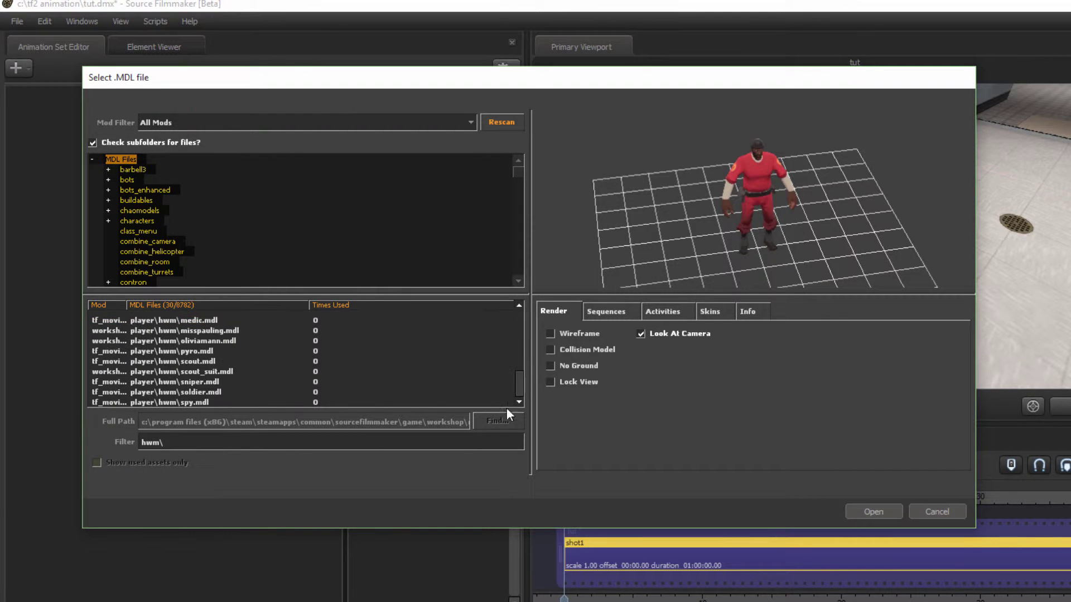
pyautogui.click(195, 394)
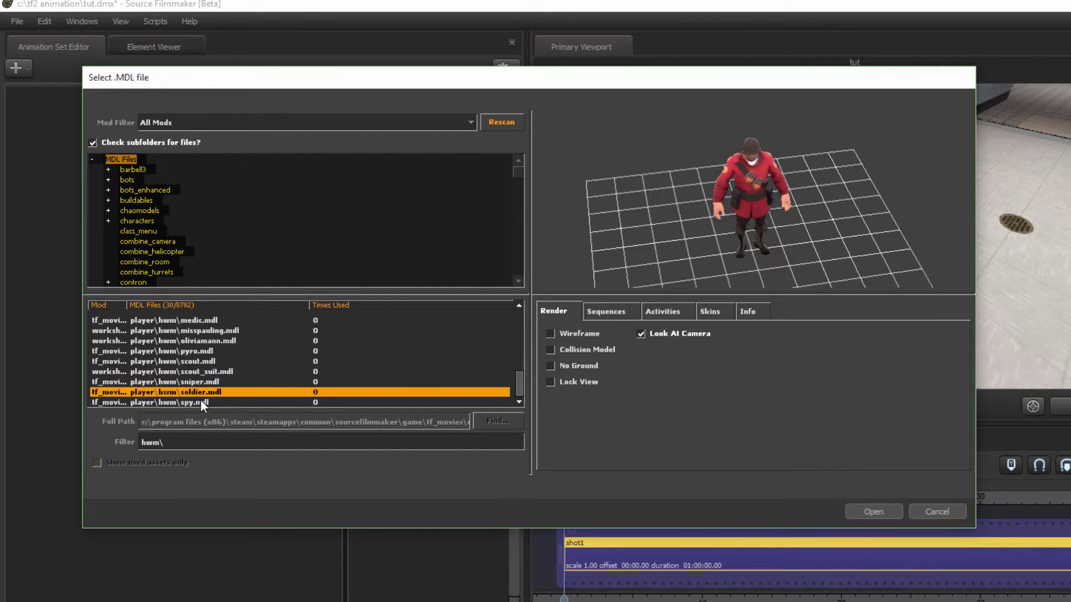
pyautogui.click(199, 402)
pyautogui.click(212, 393)
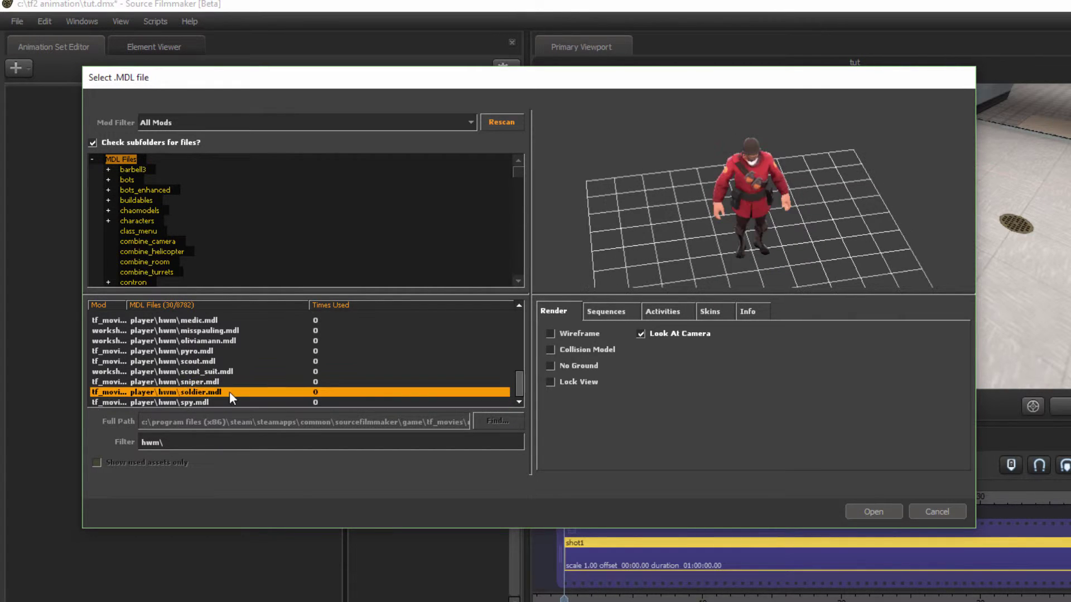
pyautogui.click(188, 382)
pyautogui.click(263, 361)
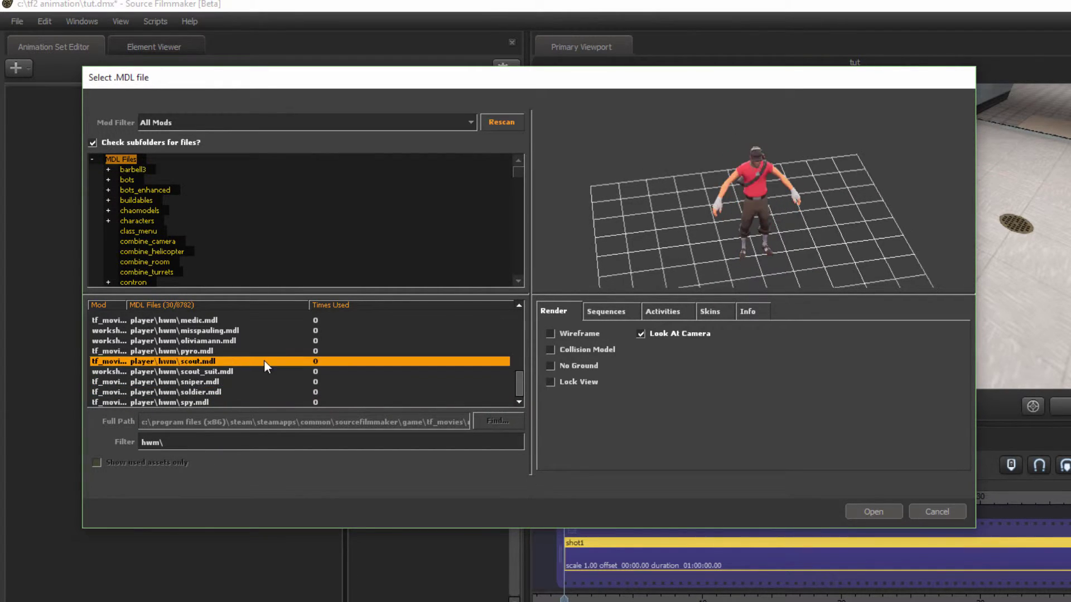
pyautogui.click(190, 350)
pyautogui.click(196, 321)
# Preview the Heavy, Engineer and Demo models in player\hwm and look over the workshop models listed above them
pyautogui.scroll(2, 204, 363)
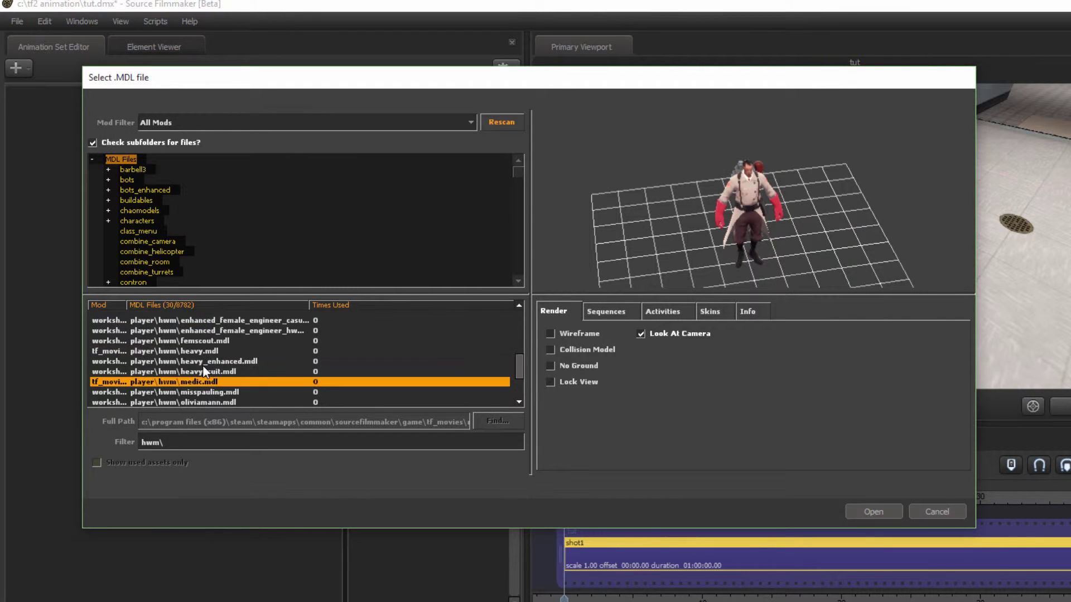
pyautogui.click(203, 352)
pyautogui.scroll(1, 212, 357)
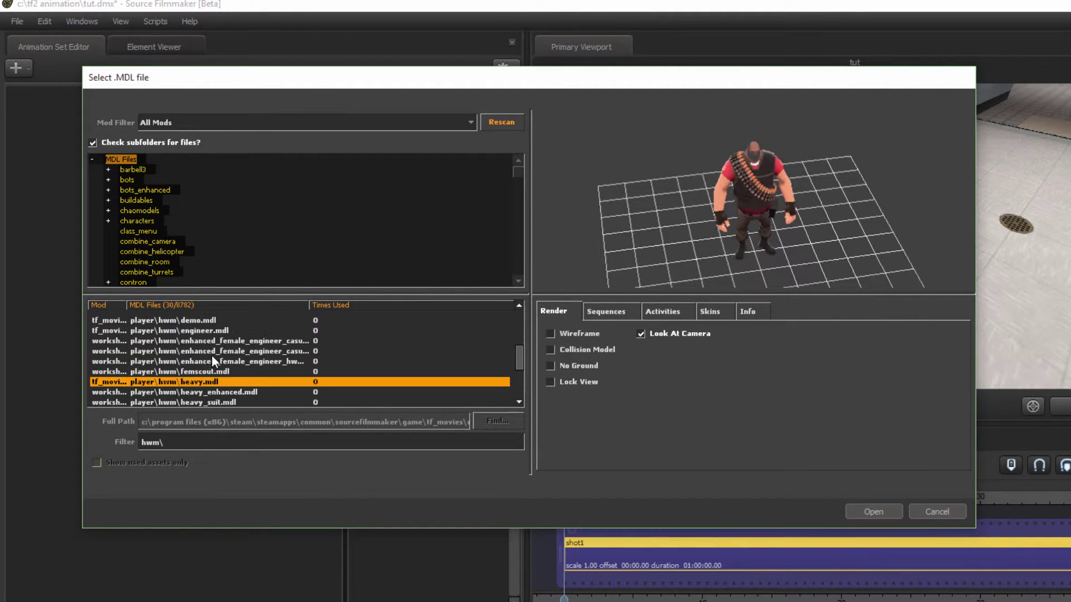
pyautogui.click(199, 330)
pyautogui.click(197, 322)
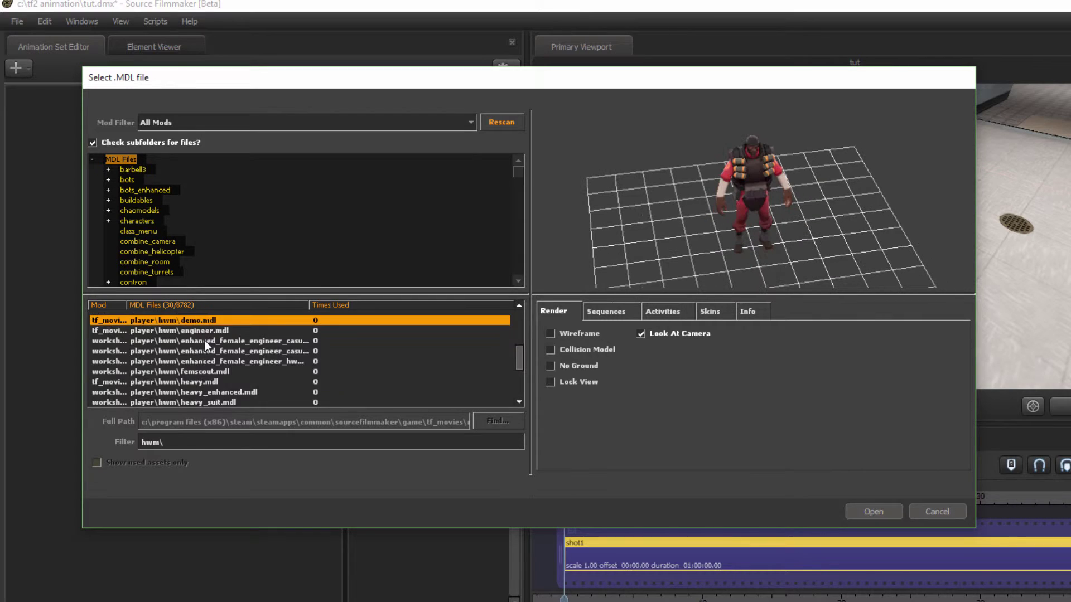
pyautogui.scroll(2, 204, 340)
pyautogui.scroll(2, 215, 356)
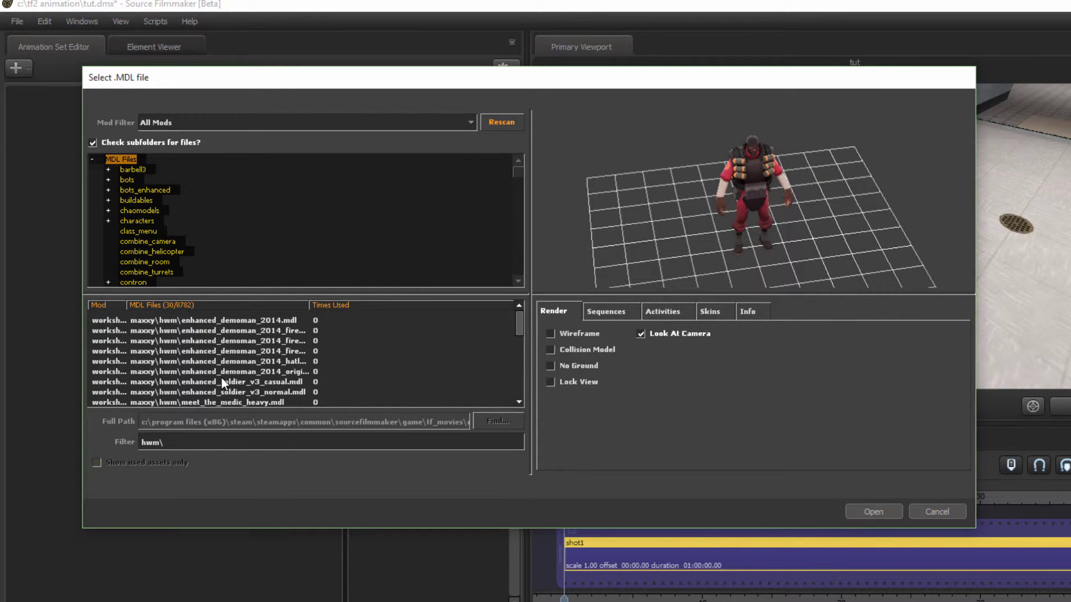
# Preview the hwm Spy model and load player\hwm\scout.mdl as a new animation set
pyautogui.scroll(-7, 223, 379)
pyautogui.click(207, 401)
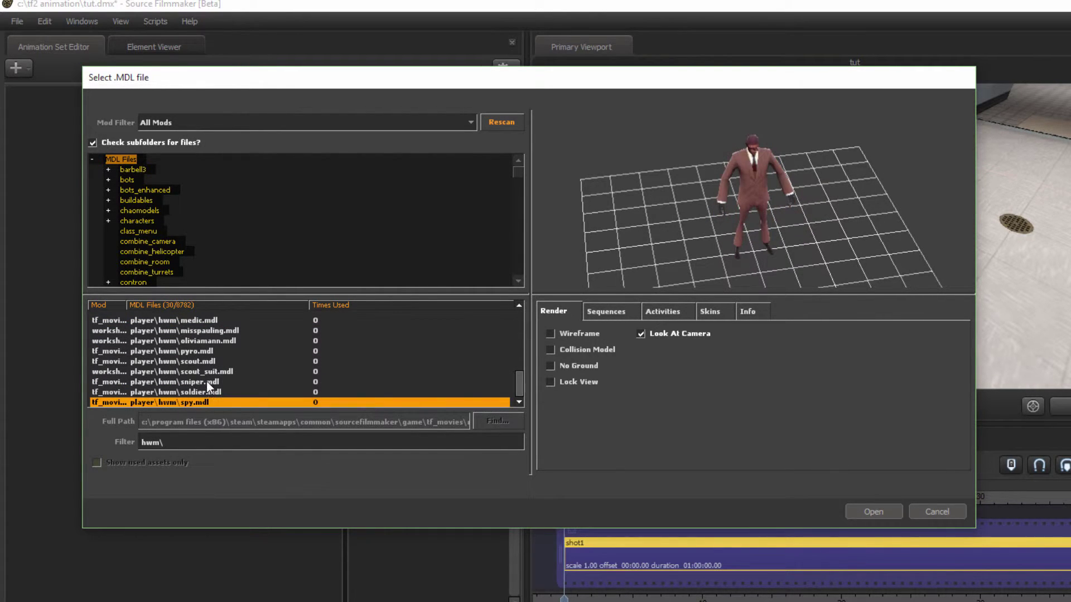
pyautogui.click(200, 361)
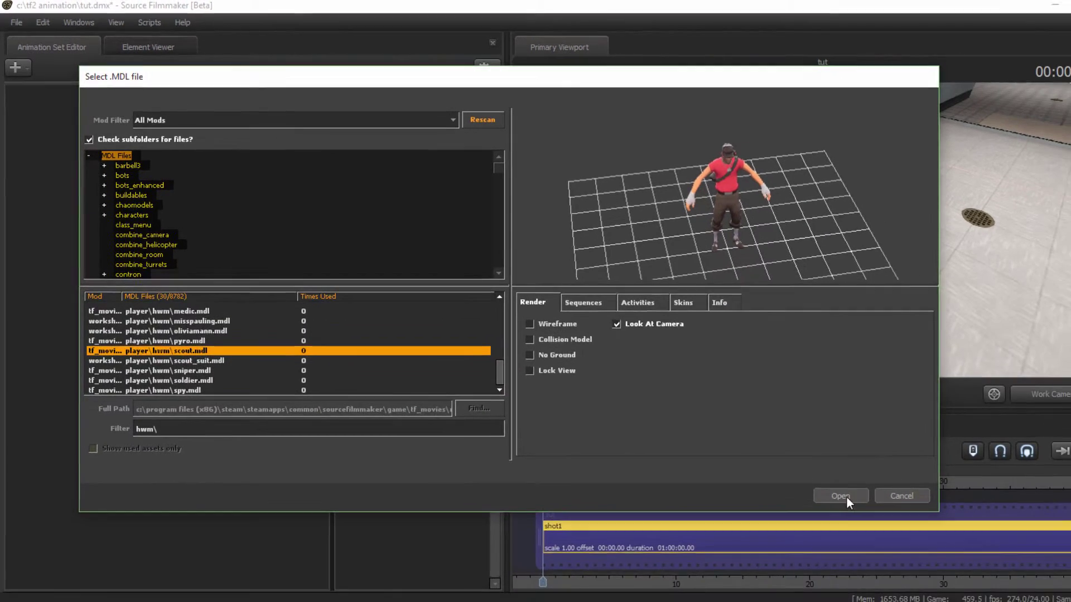
pyautogui.click(843, 496)
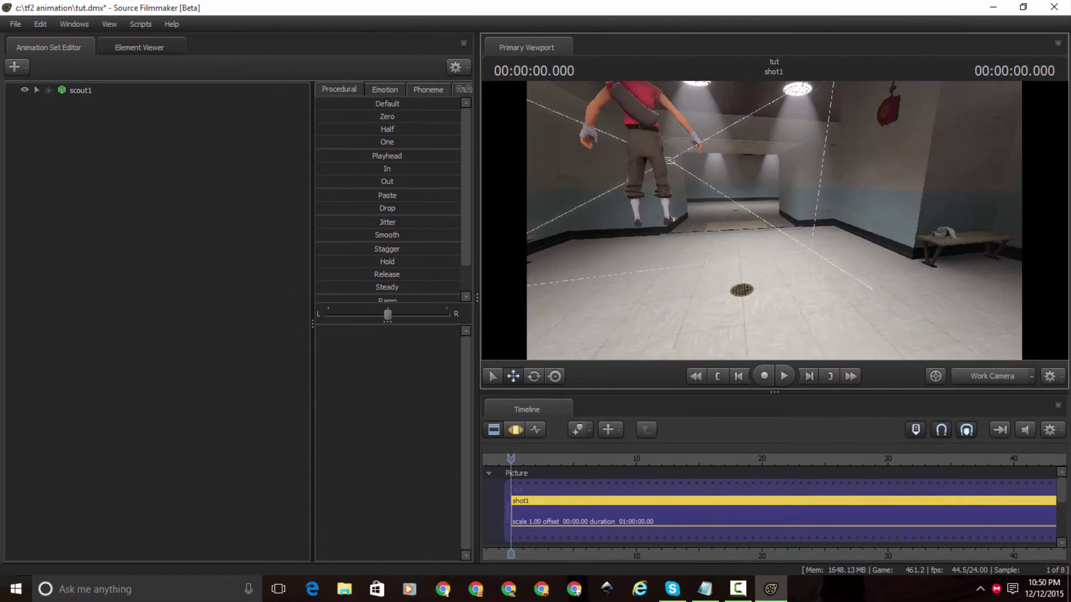
# Fly the work camera up to the Scout, view the existing scene camera and look over its camera options
pyautogui.press('w')
pyautogui.moveTo(774, 221); pyautogui.dragTo(742, 201)
pyautogui.press('w')
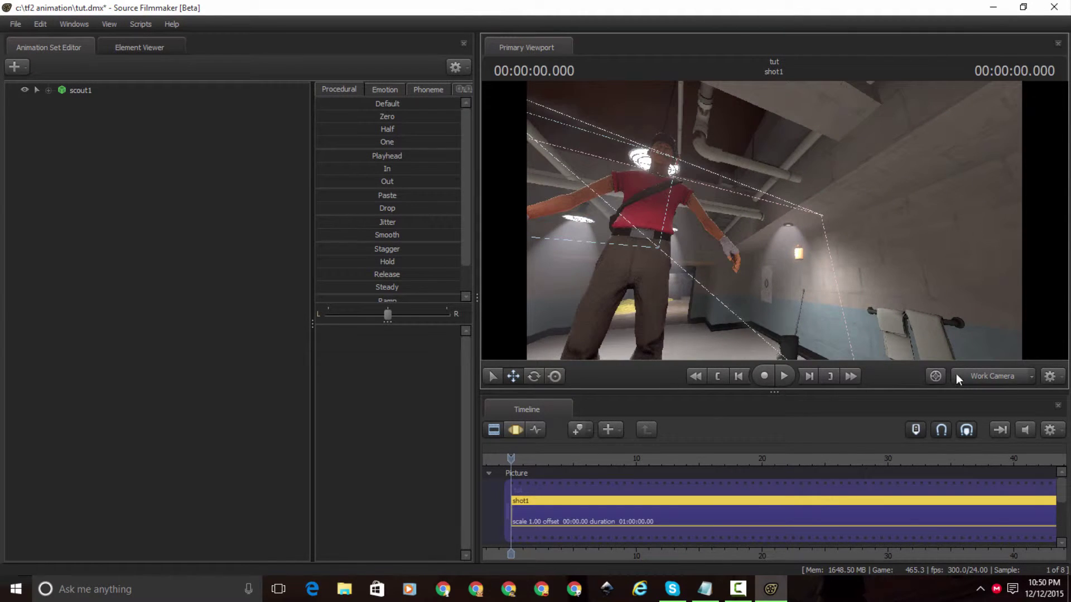
pyautogui.click(970, 377)
pyautogui.click(1033, 380)
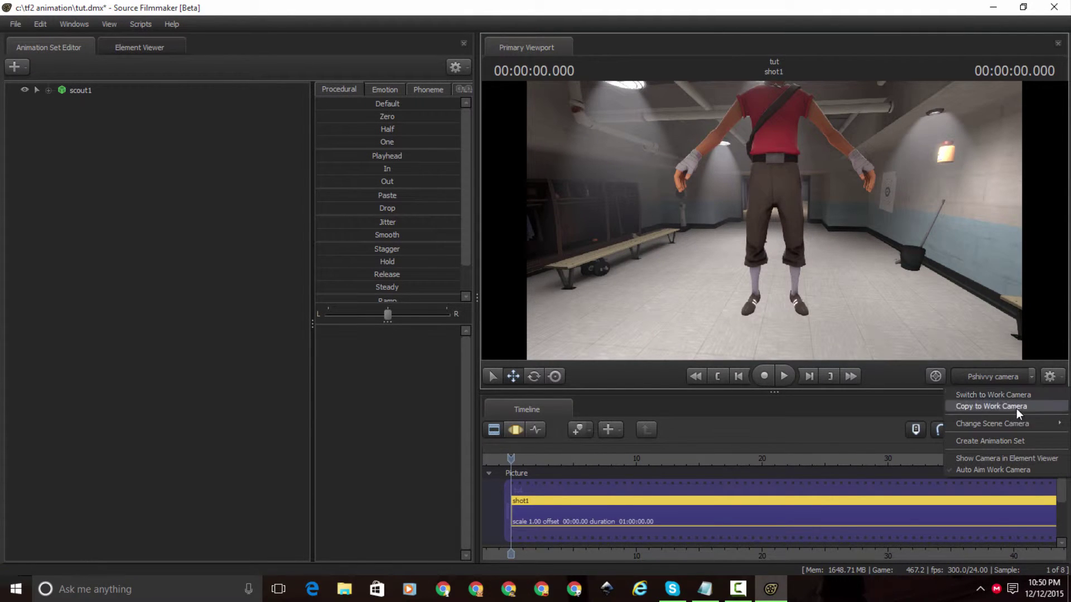
pyautogui.click(879, 407)
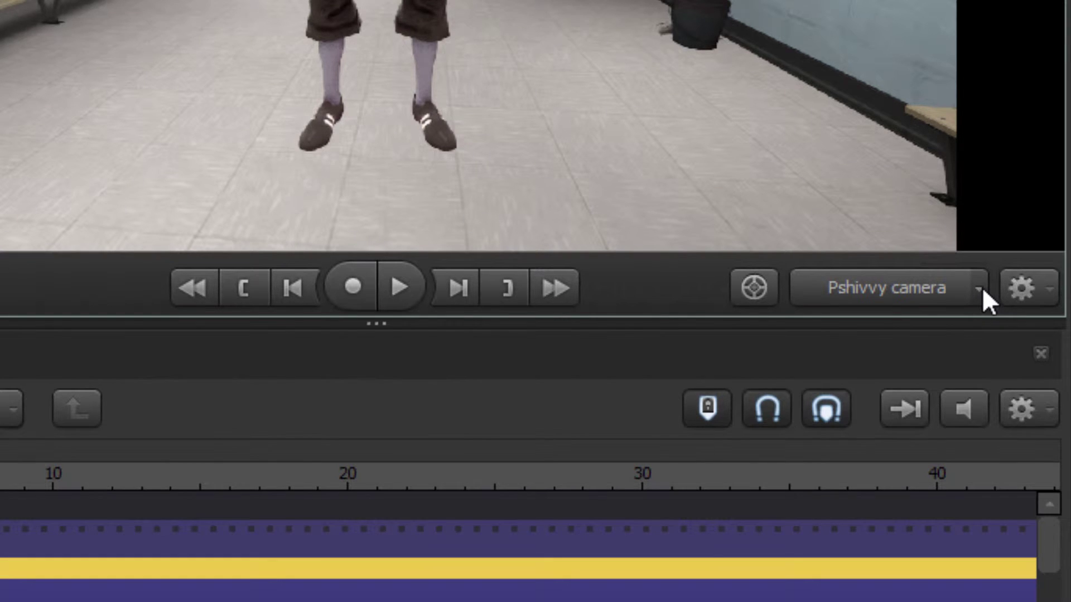
# Return to the work camera view and create a new scene camera from it
pyautogui.click(930, 285)
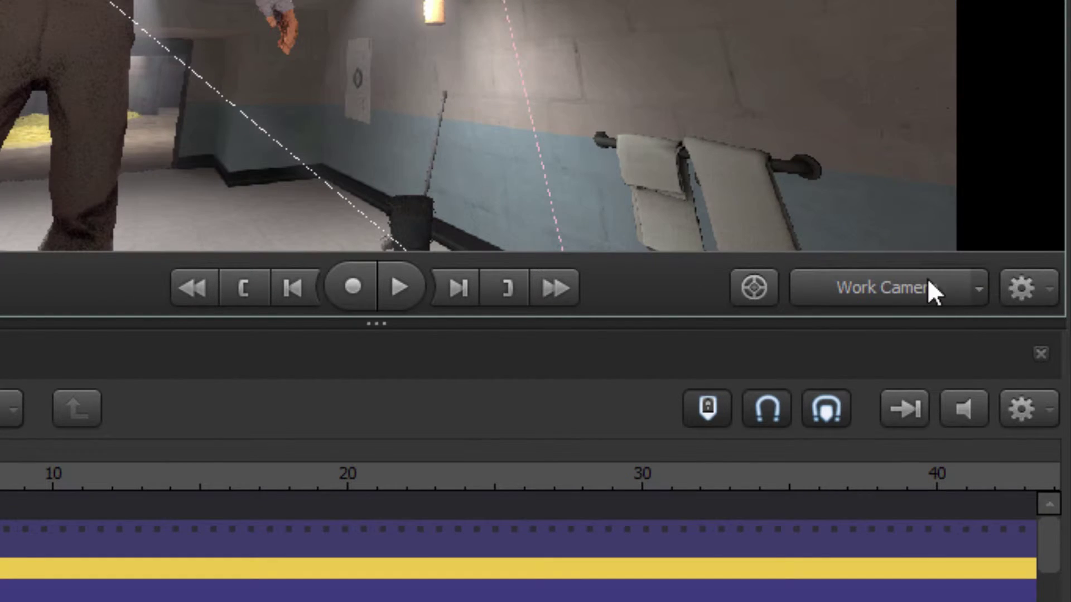
pyautogui.click(975, 287)
pyautogui.moveTo(818, 402)
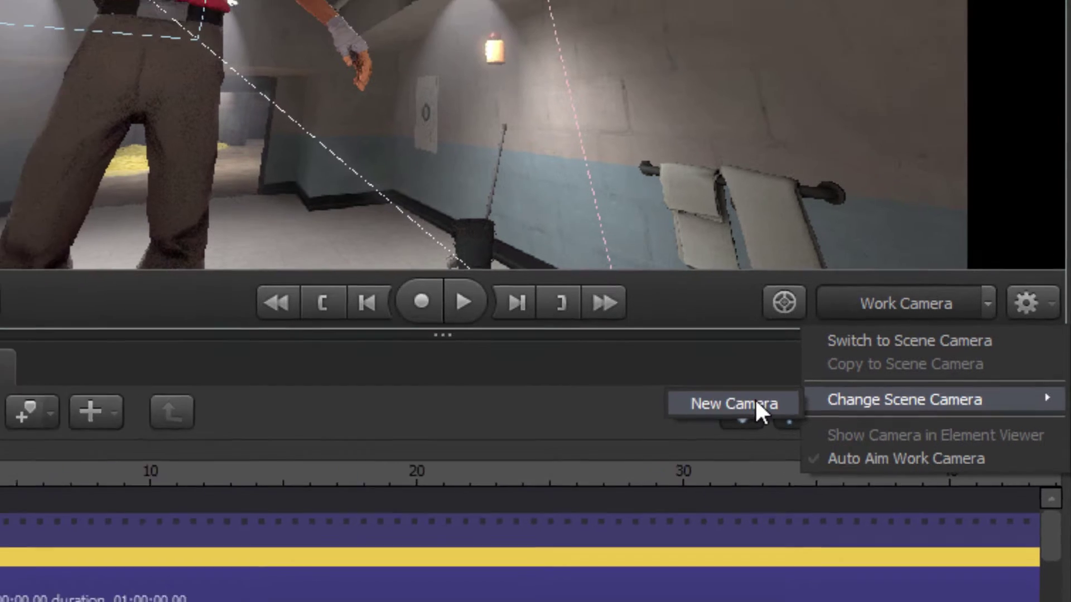
pyautogui.click(717, 399)
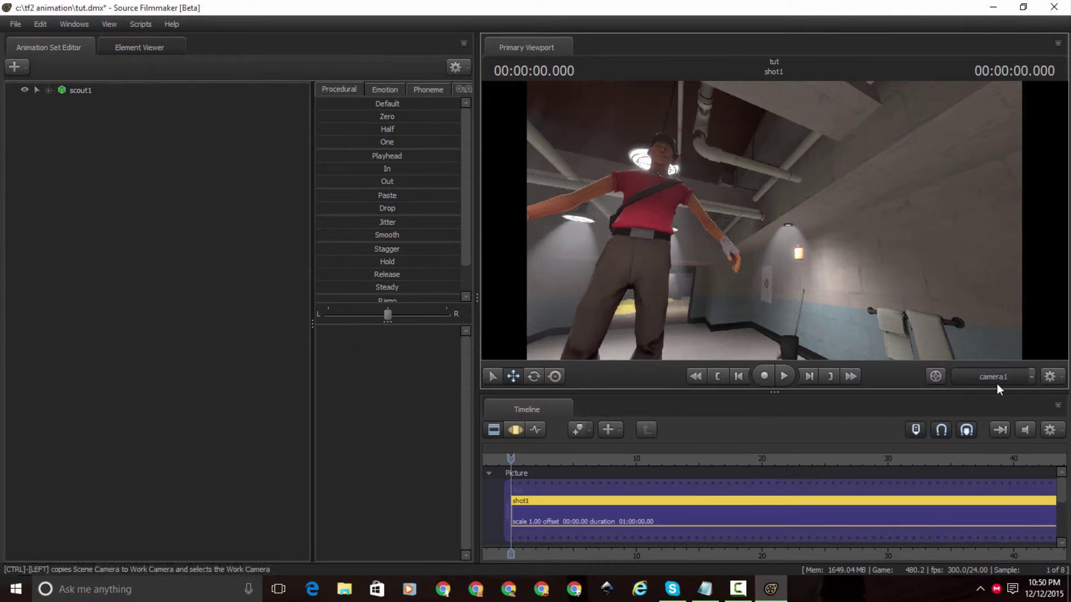
# Toggle between camera1 and the work camera, and fly camera1 to a close-up of the Scout's face
pyautogui.click(996, 384)
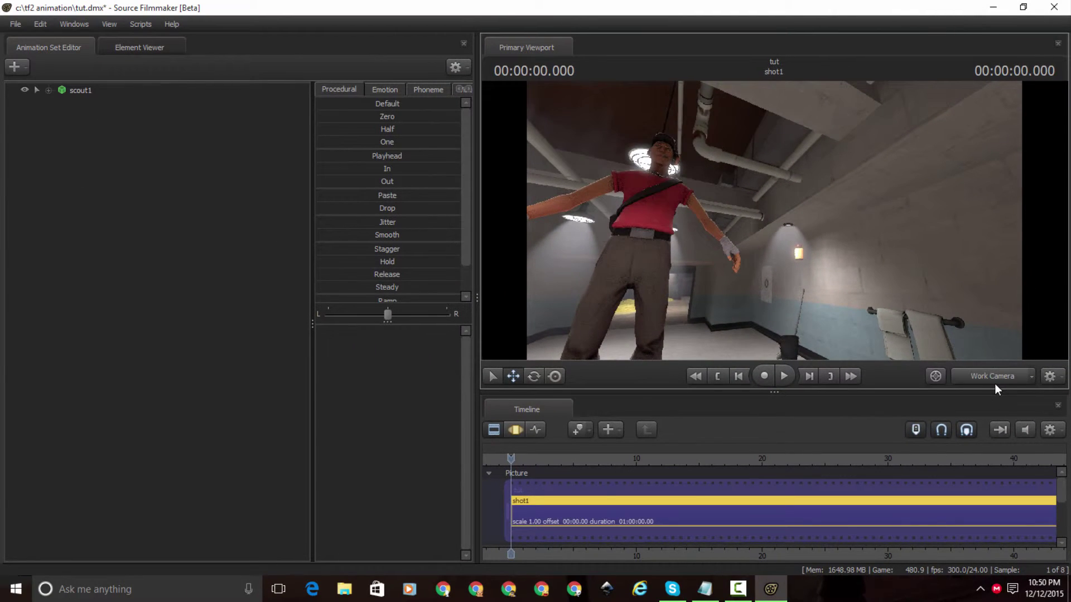
pyautogui.click(995, 384)
pyautogui.moveTo(836, 268); pyautogui.dragTo(742, 307)
pyautogui.moveTo(824, 249); pyautogui.dragTo(897, 346)
pyautogui.press('w')
pyautogui.press('w')
pyautogui.press('w')
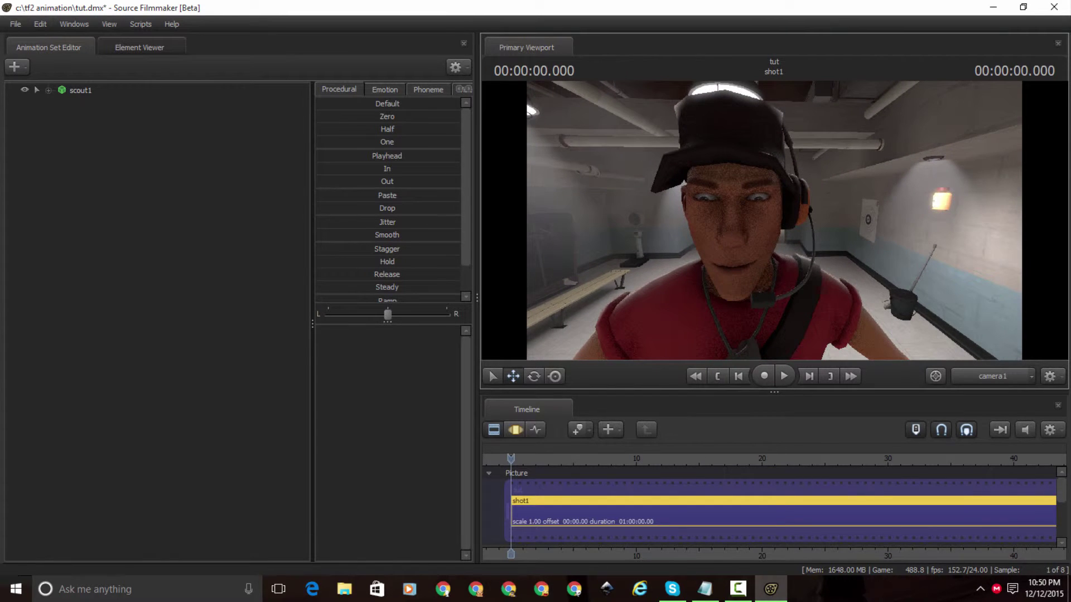
# Pull camera1 back and tilt it down to frame the Scout's body from slightly above
pyautogui.press('s')
pyautogui.moveTo(892, 278); pyautogui.dragTo(903, 317)
pyautogui.press('d')
pyautogui.press('a')
pyautogui.press('d')
pyautogui.moveTo(732, 251); pyautogui.dragTo(727, 256)
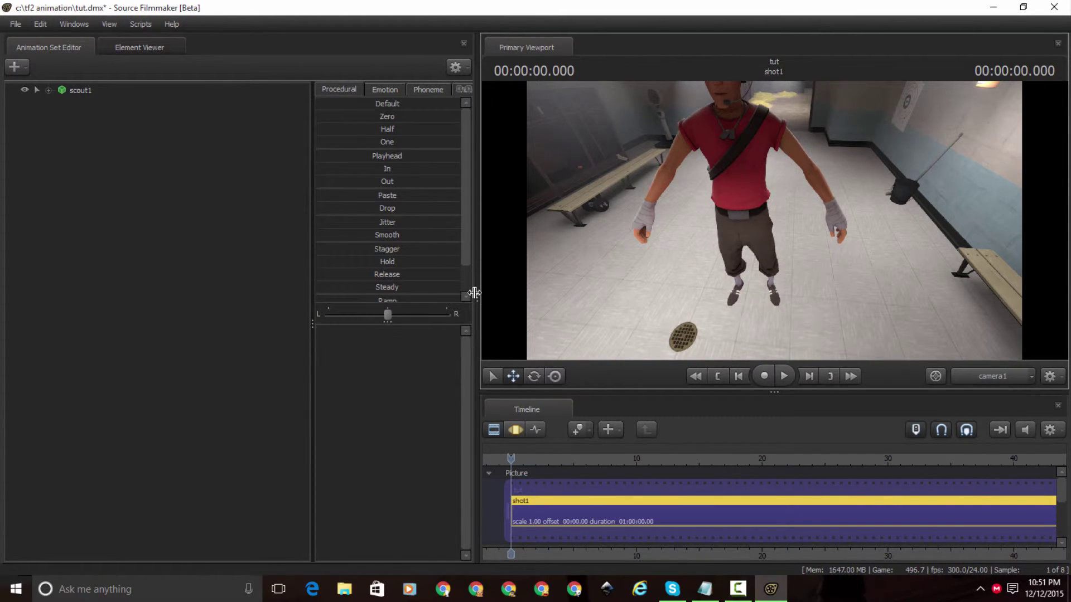
# Narrow the Animation Set Editor to enlarge the viewport and change the timeline to the Motion Editor
pyautogui.moveTo(474, 293); pyautogui.dragTo(131, 293)
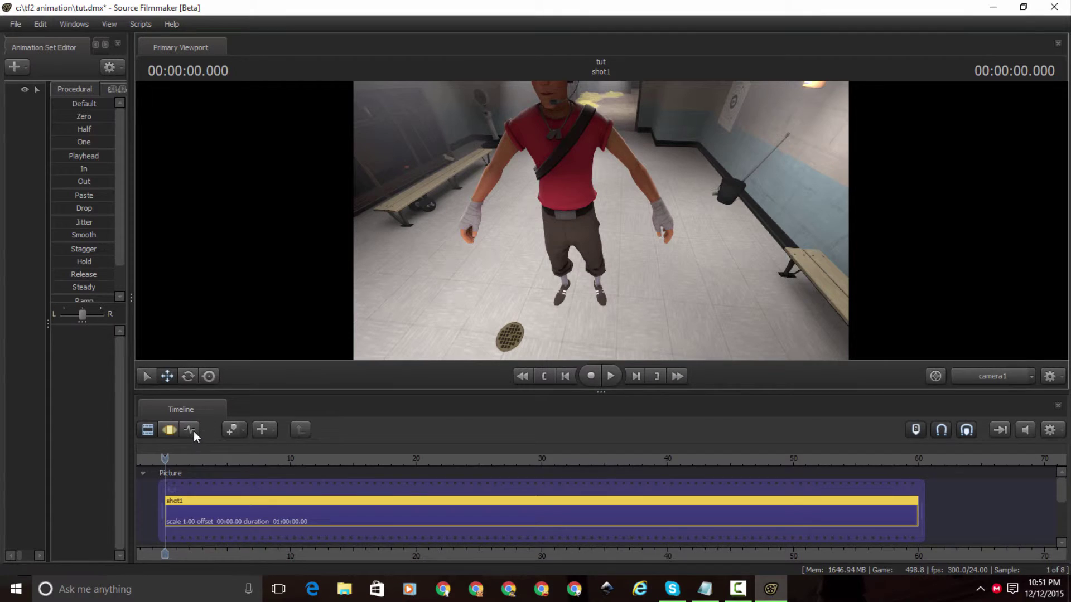
pyautogui.click(191, 430)
pyautogui.click(167, 430)
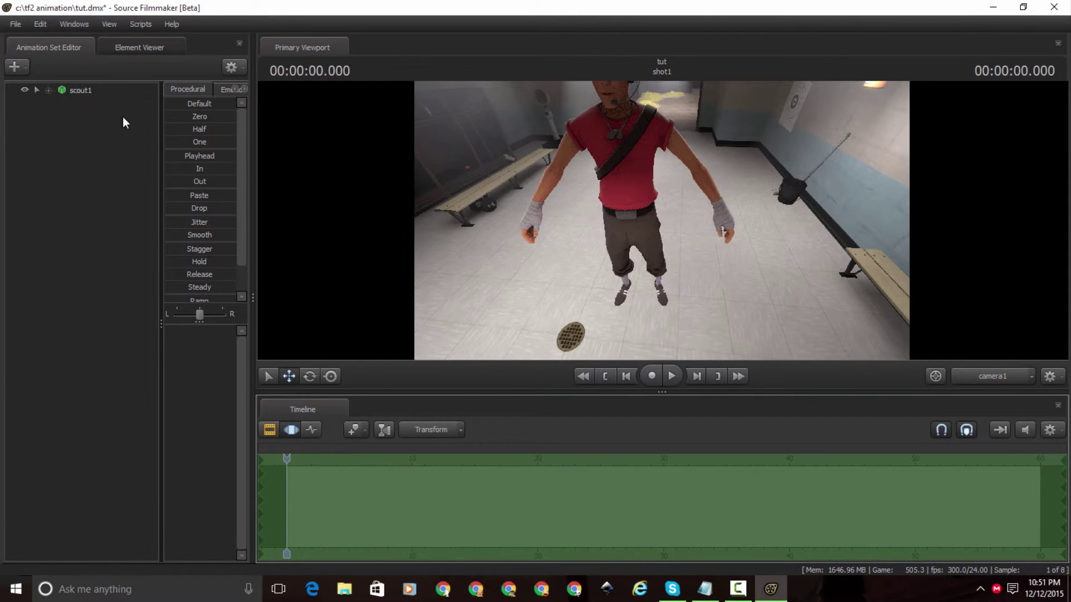
# Select scout1, move the whole model back and sideways on the floor, and reframe camera1 on it
pyautogui.click(84, 91)
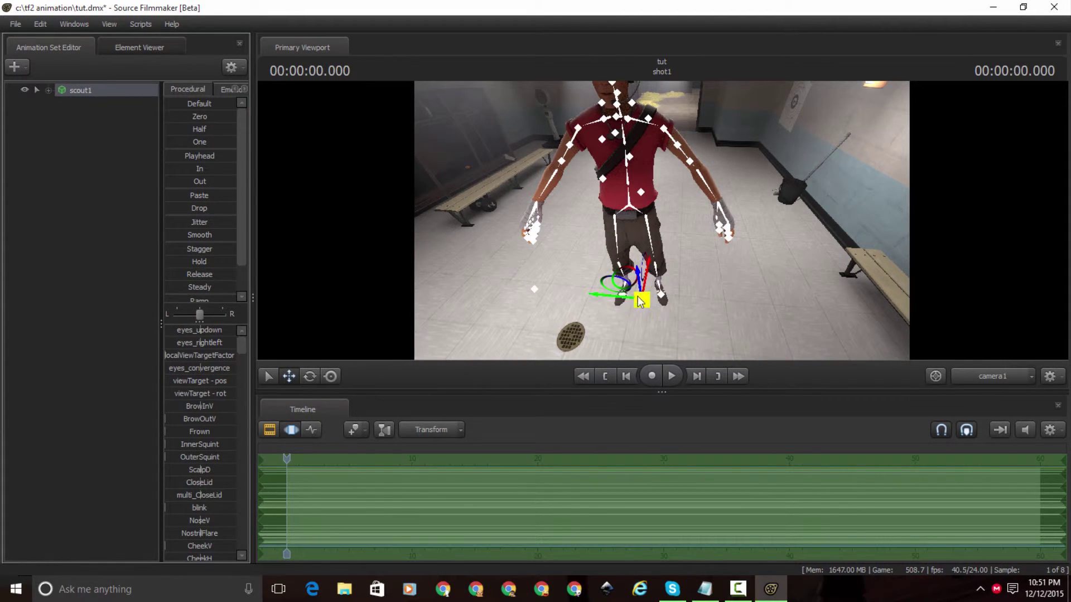
pyautogui.moveTo(645, 271); pyautogui.dragTo(658, 154)
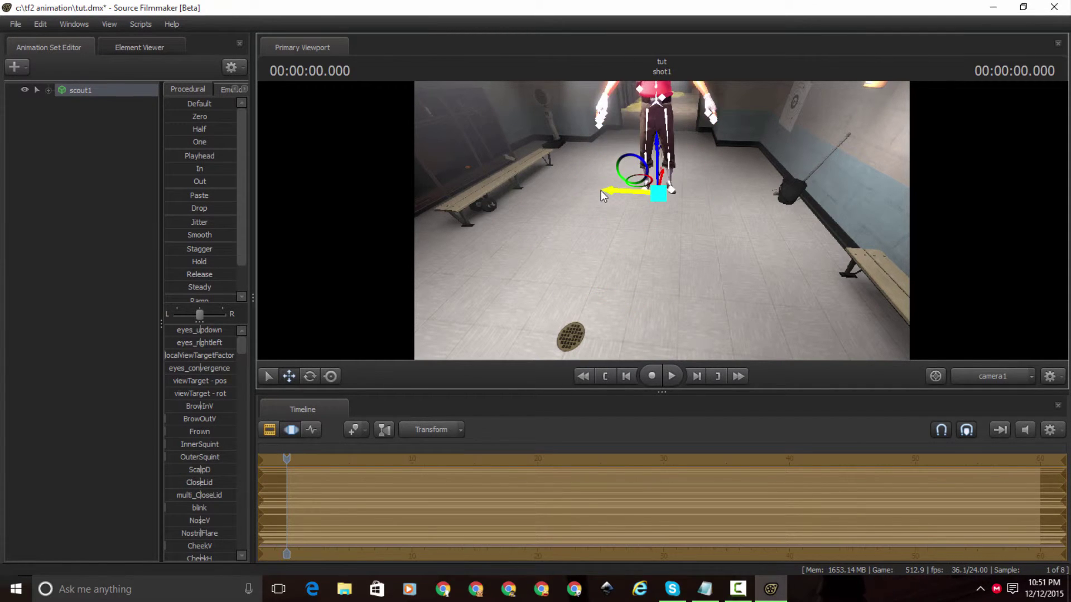
pyautogui.moveTo(604, 192); pyautogui.dragTo(639, 226)
pyautogui.press('w')
pyautogui.moveTo(754, 237)
pyautogui.mouseDown()
pyautogui.moveTo(675, 243)
pyautogui.moveTo(703, 223)
pyautogui.moveTo(748, 234)
pyautogui.mouseUp()
pyautogui.press('d')
pyautogui.press('a')
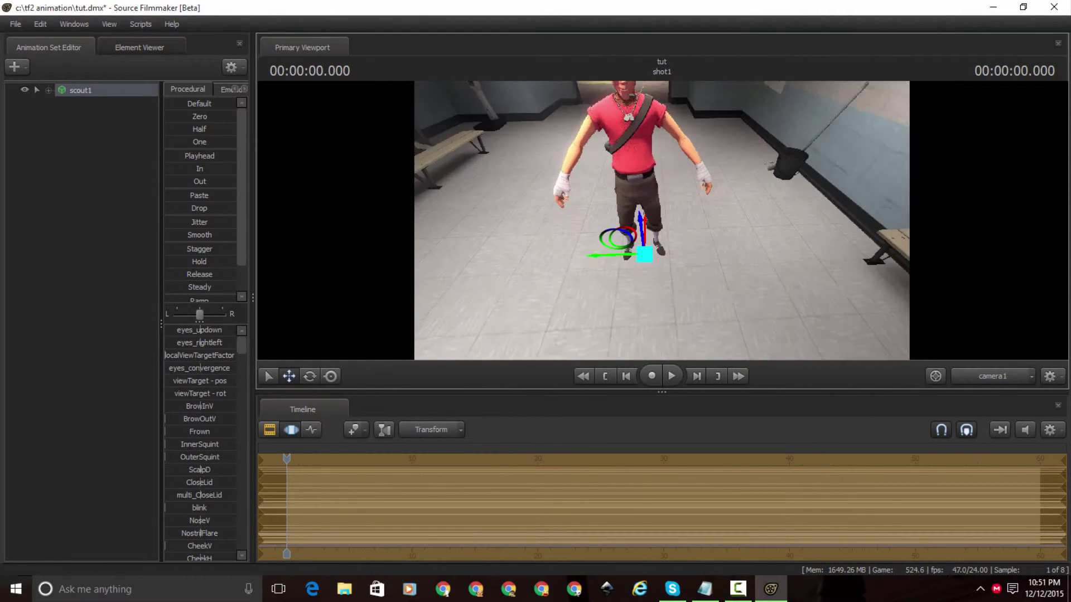
# Try rotating the whole Scout model with the Rotate tool and undo the rotation
pyautogui.click(308, 379)
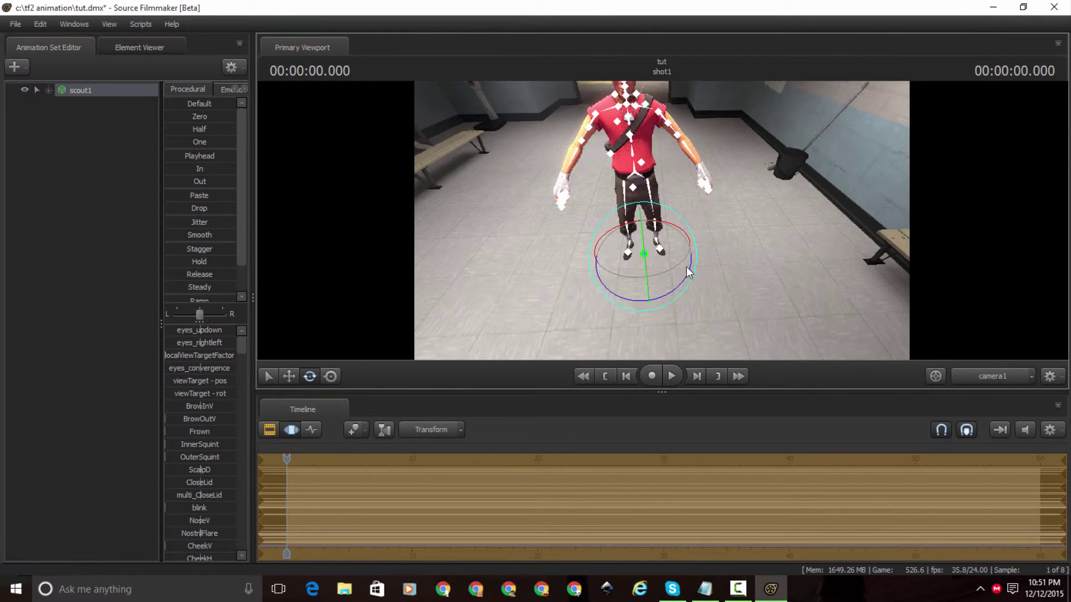
pyautogui.moveTo(644, 228); pyautogui.dragTo(605, 258)
pyautogui.hotkey('ctrl', 'z')
pyautogui.hotkey('ctrl', 'z')
# Select the Scout's bip_lowerArm_L bone, try rotating the forearm outward, and undo the rotation
pyautogui.click(747, 159)
pyautogui.click(688, 144)
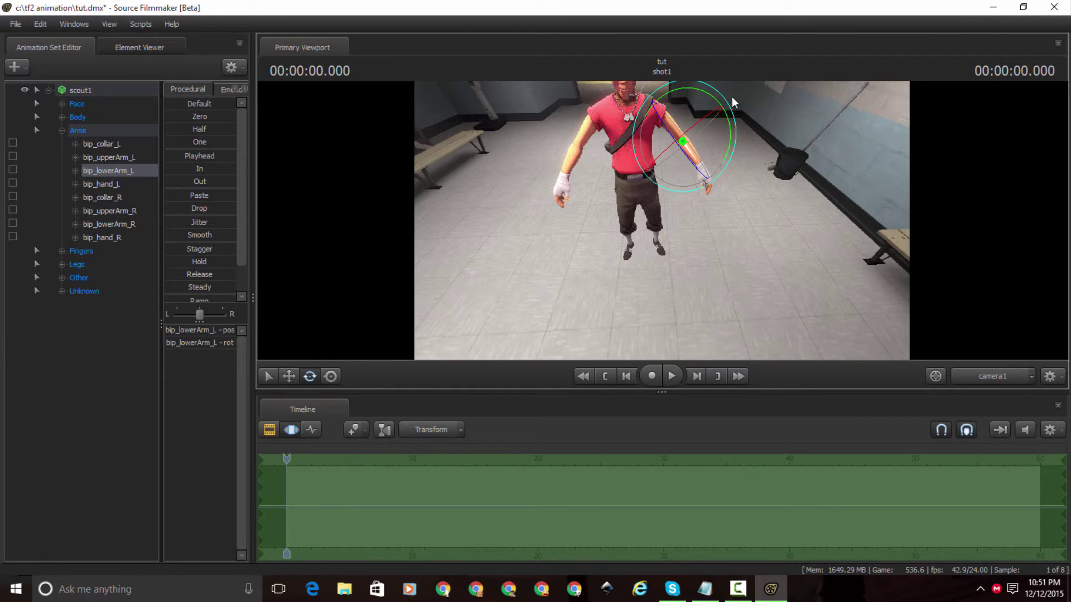
pyautogui.moveTo(729, 97); pyautogui.dragTo(687, 78)
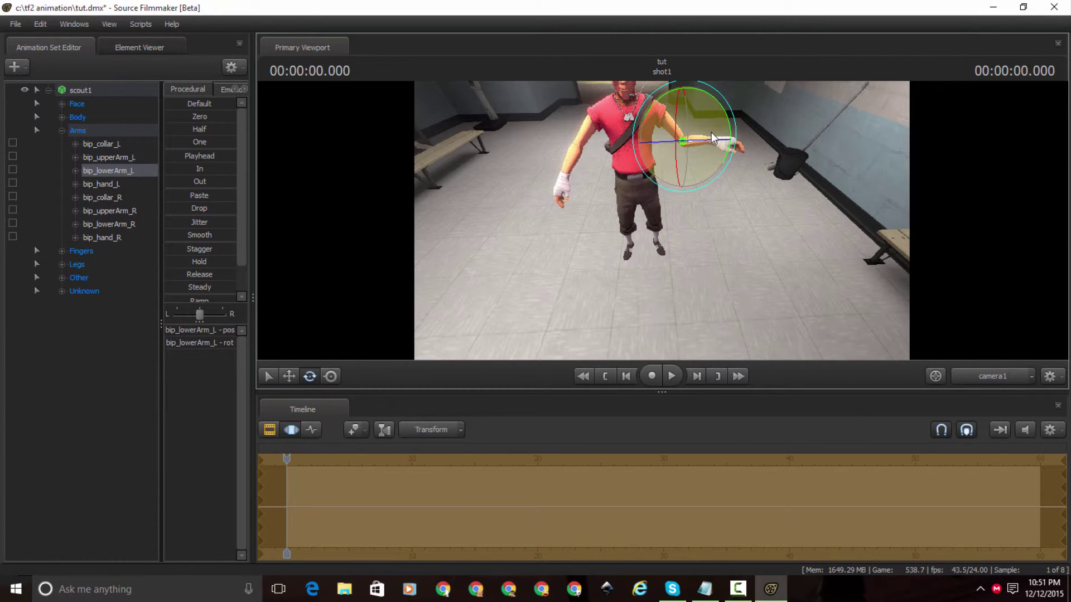
pyautogui.press('q')
pyautogui.hotkey('ctrl', 'z')
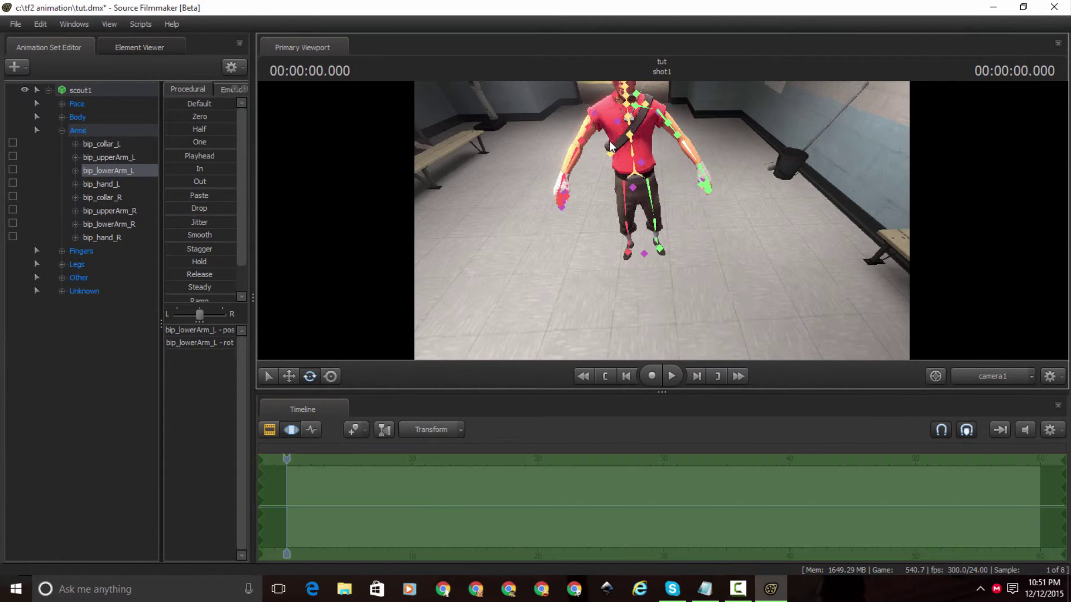
pyautogui.press('e')
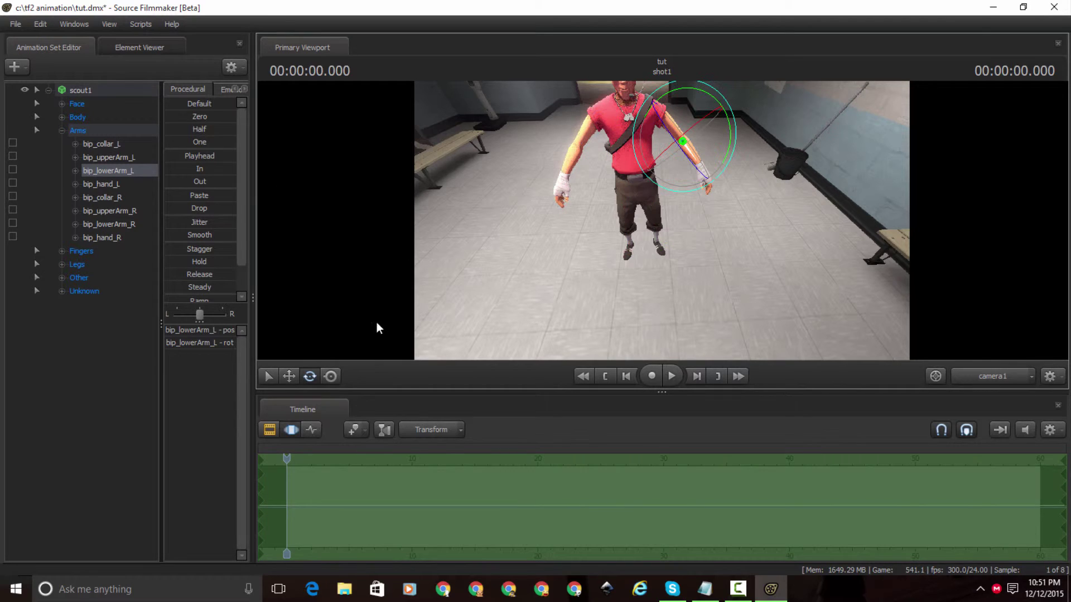
# Try the screen-space manipulator on bip_lowerArm_L by moving and rotating the forearm, and undo the changes
pyautogui.click(330, 376)
pyautogui.moveTo(688, 146); pyautogui.dragTo(767, 151)
pyautogui.hotkey('ctrl', 'z')
pyautogui.moveTo(614, 142); pyautogui.dragTo(721, 182)
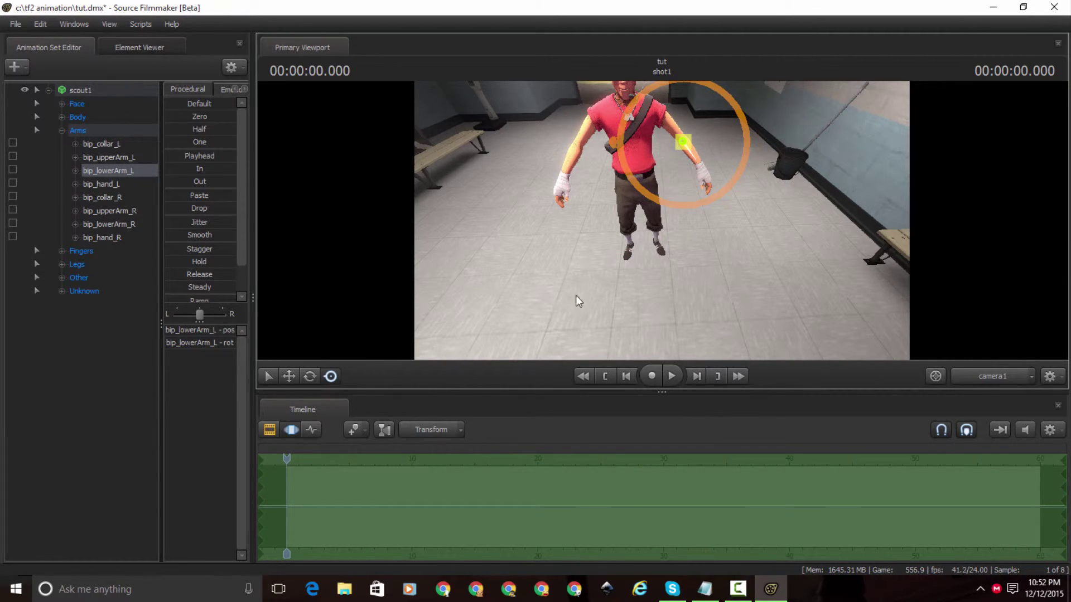
pyautogui.press('ctrl')
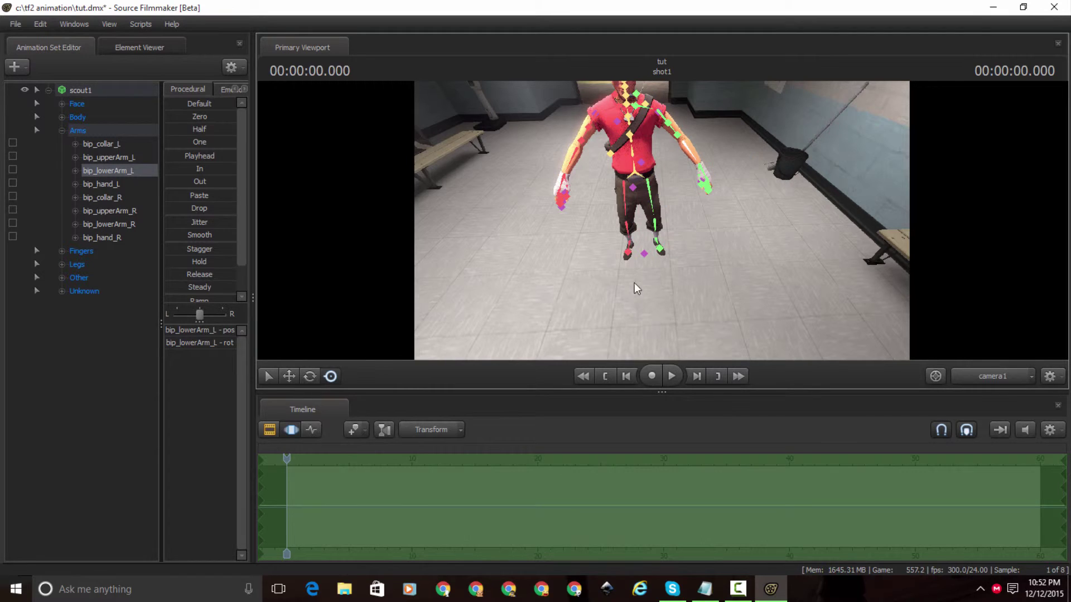
# Select the Scout's rootTransform and move the whole model slightly back along the floor
pyautogui.click(645, 255)
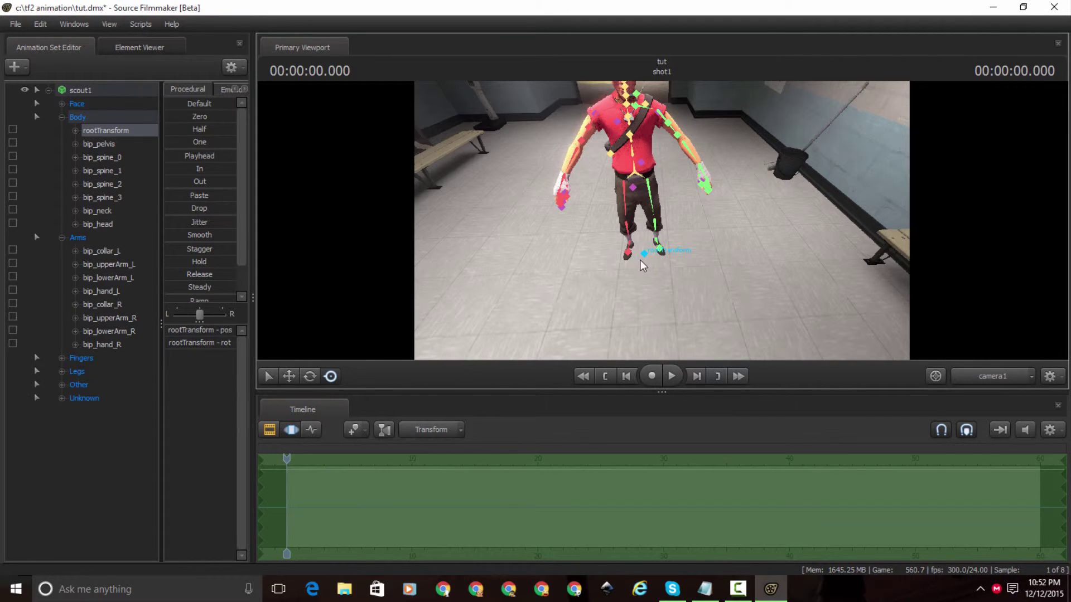
pyautogui.press('e')
pyautogui.press('w')
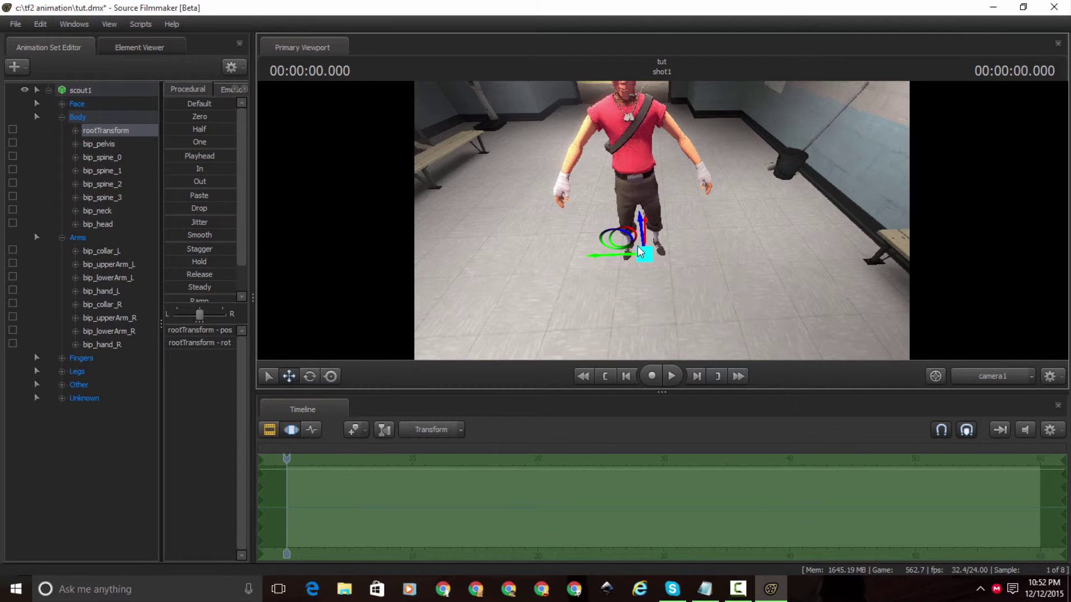
pyautogui.moveTo(646, 224)
pyautogui.mouseDown()
pyautogui.moveTo(645, 183)
pyautogui.moveTo(645, 204)
pyautogui.mouseUp()
pyautogui.press('ctrl')
pyautogui.click(646, 234)
pyautogui.press('w')
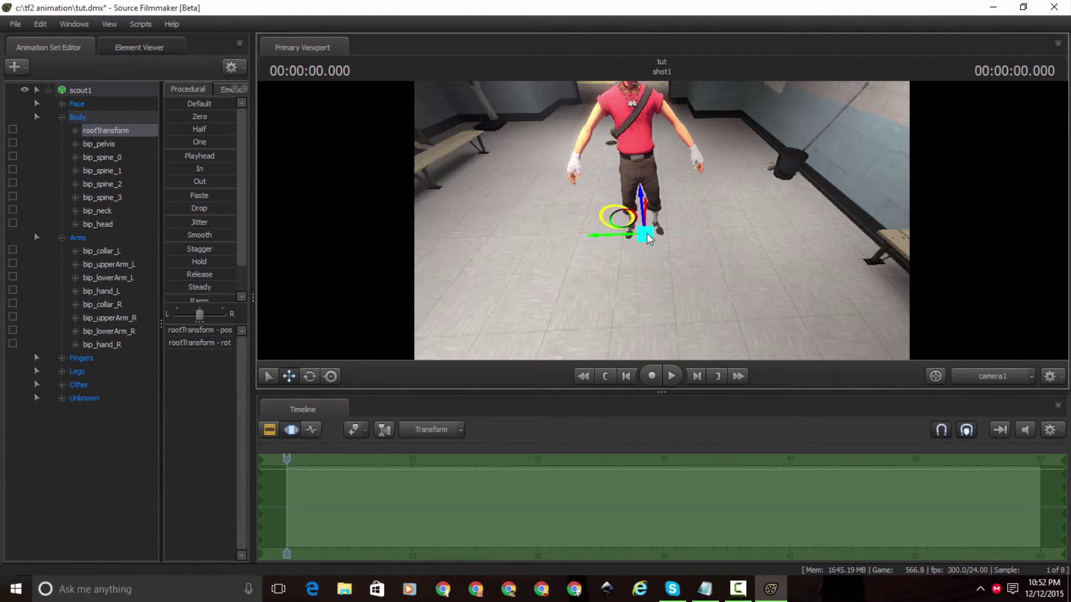
# Try transforming the whole Scout through rootTransform with the screen-space manipulator and undo the change
pyautogui.click(334, 377)
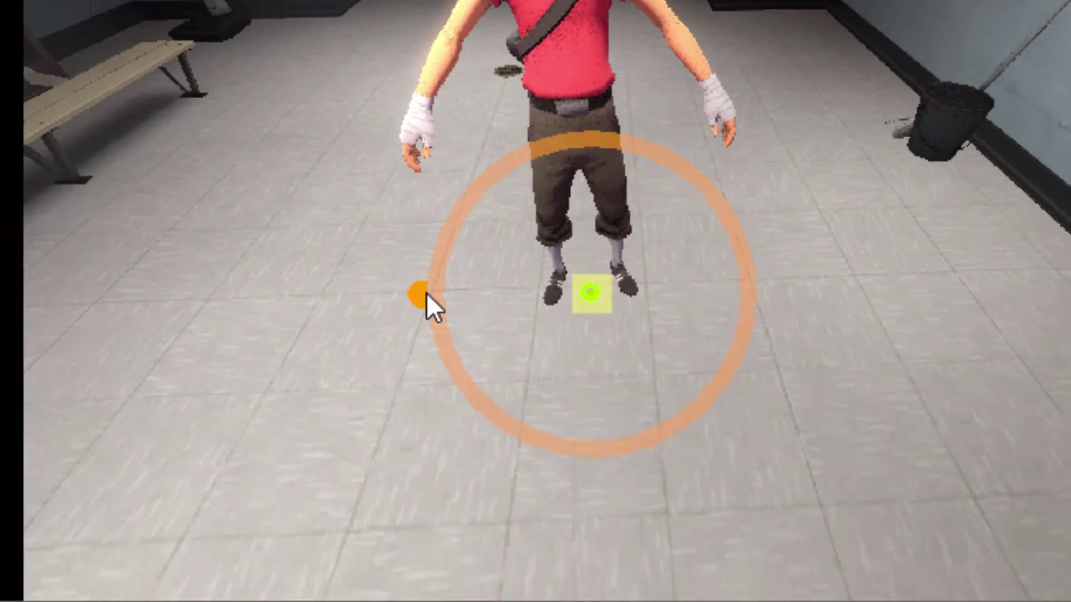
pyautogui.moveTo(426, 293); pyautogui.dragTo(281, 194)
pyautogui.press('ctrl')
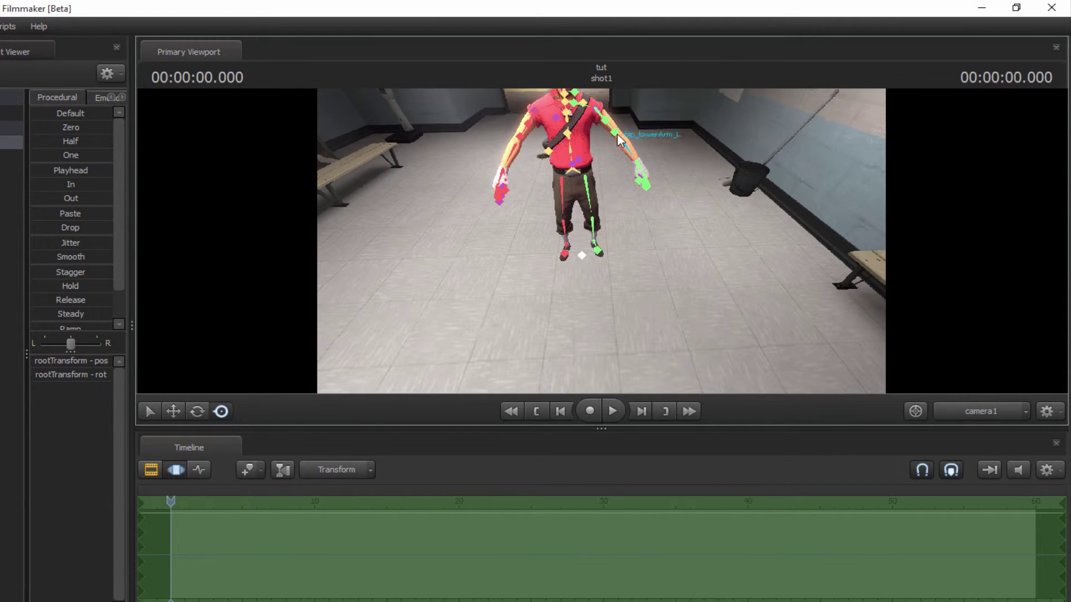
pyautogui.click(628, 145)
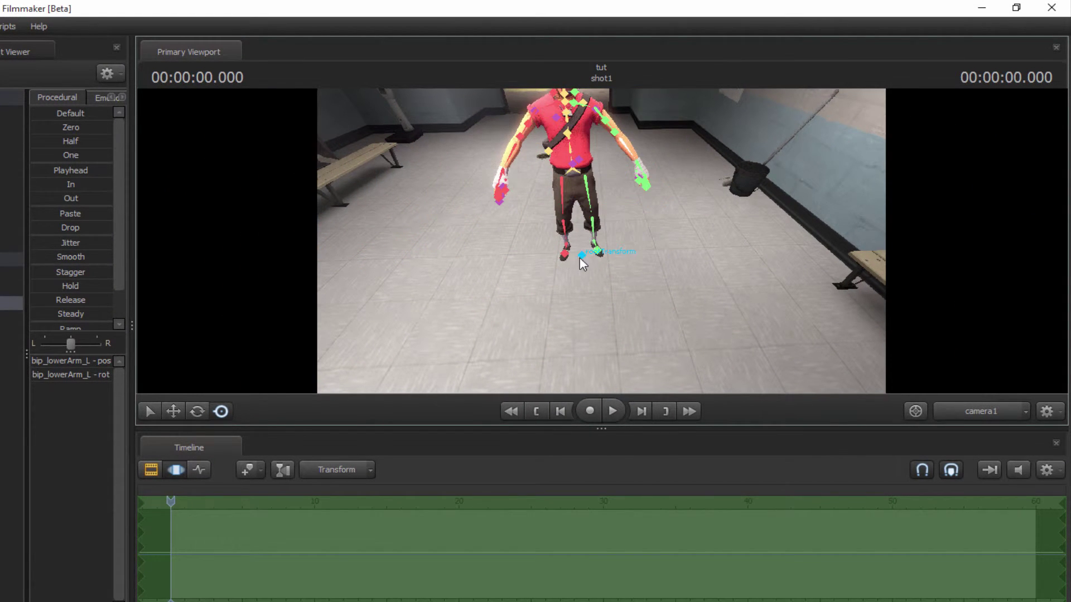
pyautogui.click(580, 256)
pyautogui.moveTo(464, 280); pyautogui.dragTo(430, 279)
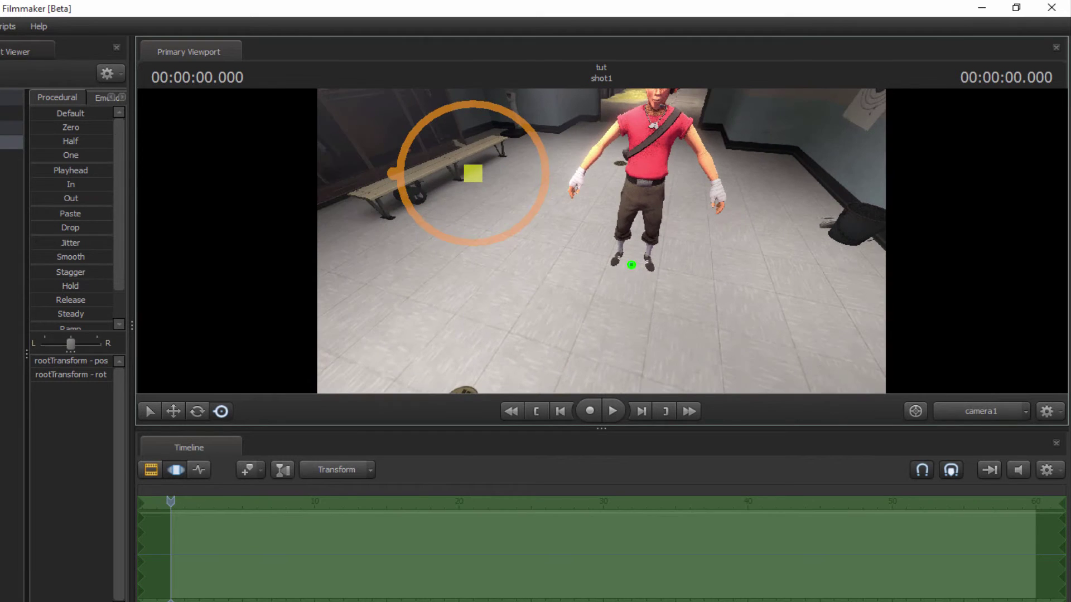
pyautogui.moveTo(473, 158); pyautogui.dragTo(460, 134)
pyautogui.press('ctrl')
pyautogui.hotkey('ctrl', 'z')
# Reframe camera1 on the full-length Scout, try another screen-space adjustment of the model, and undo it
pyautogui.moveTo(391, 174)
pyautogui.keyDown('ctrl'); pyautogui.mouseDown()
pyautogui.moveTo(436, 196)
pyautogui.moveTo(538, 281)
pyautogui.moveTo(575, 269)
pyautogui.moveTo(554, 263)
pyautogui.mouseUp(); pyautogui.keyUp('ctrl')
pyautogui.moveTo(630, 264); pyautogui.dragTo(664, 267)
pyautogui.press('w')
pyautogui.scroll(-10, 601, 239)
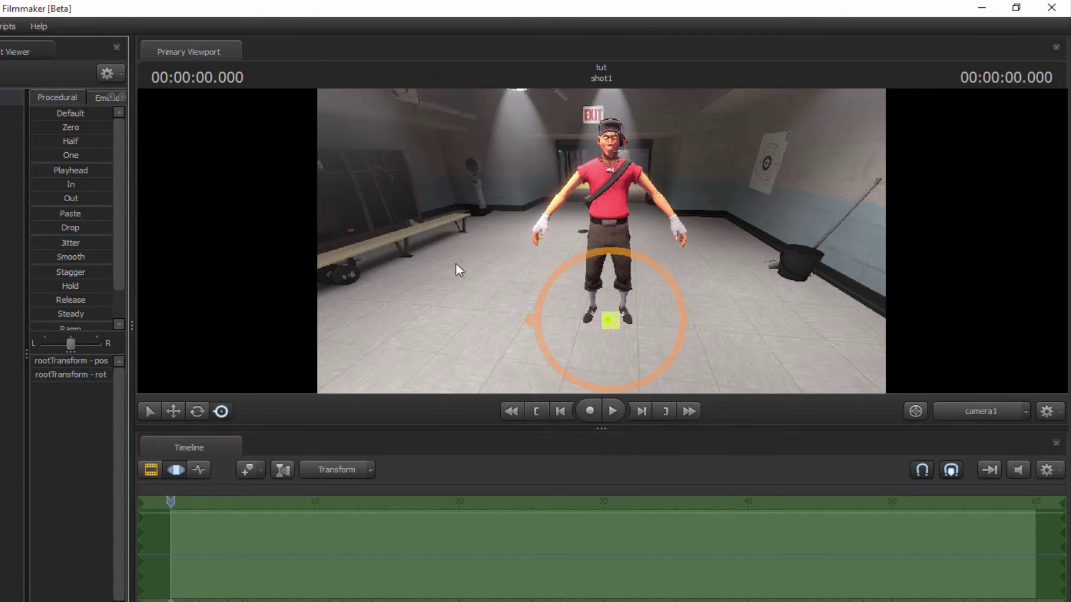
pyautogui.moveTo(638, 300); pyautogui.dragTo(638, 284)
pyautogui.hotkey('ctrl', 'z')
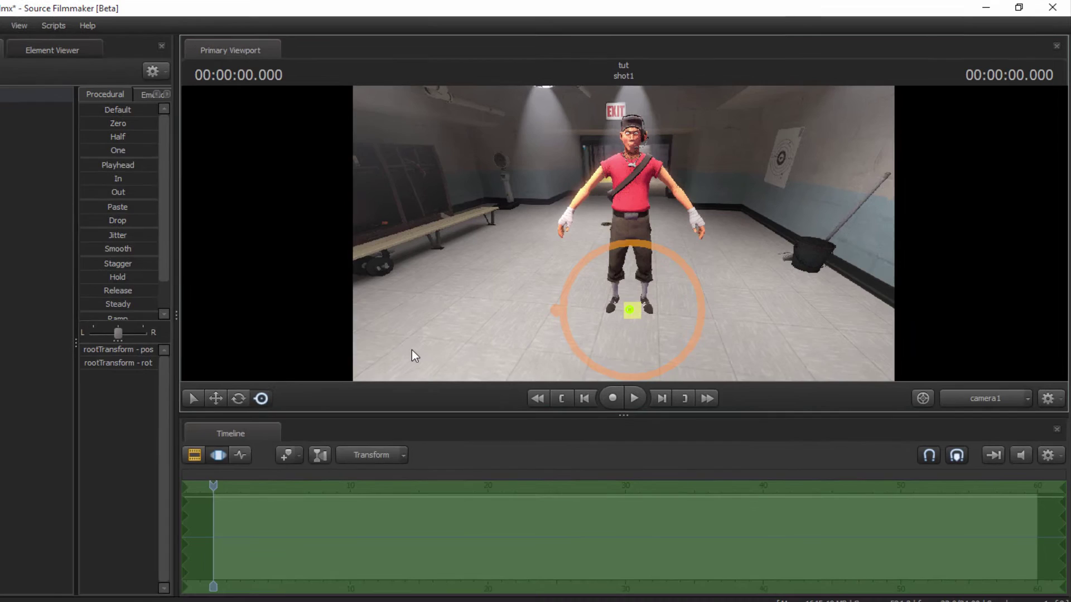
# Move the whole Scout slightly farther back with the Move tool and turn it slightly with the Rotate tool
pyautogui.press('q')
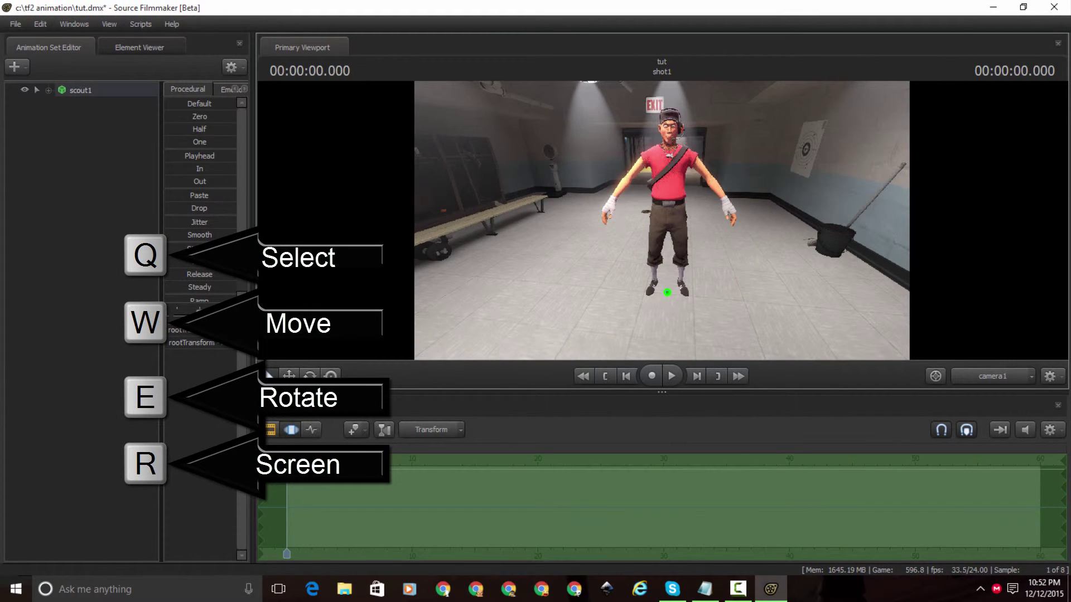
pyautogui.moveTo(580, 222)
pyautogui.mouseDown()
pyautogui.moveTo(634, 221)
pyautogui.moveTo(564, 227)
pyautogui.mouseUp()
pyautogui.press('ctrl')
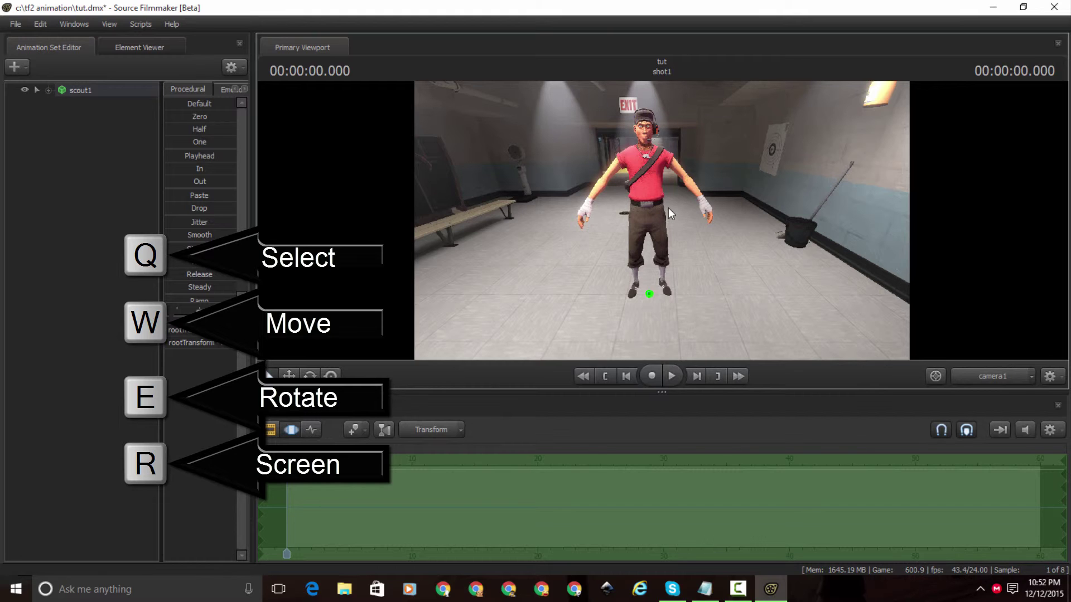
pyautogui.press('w')
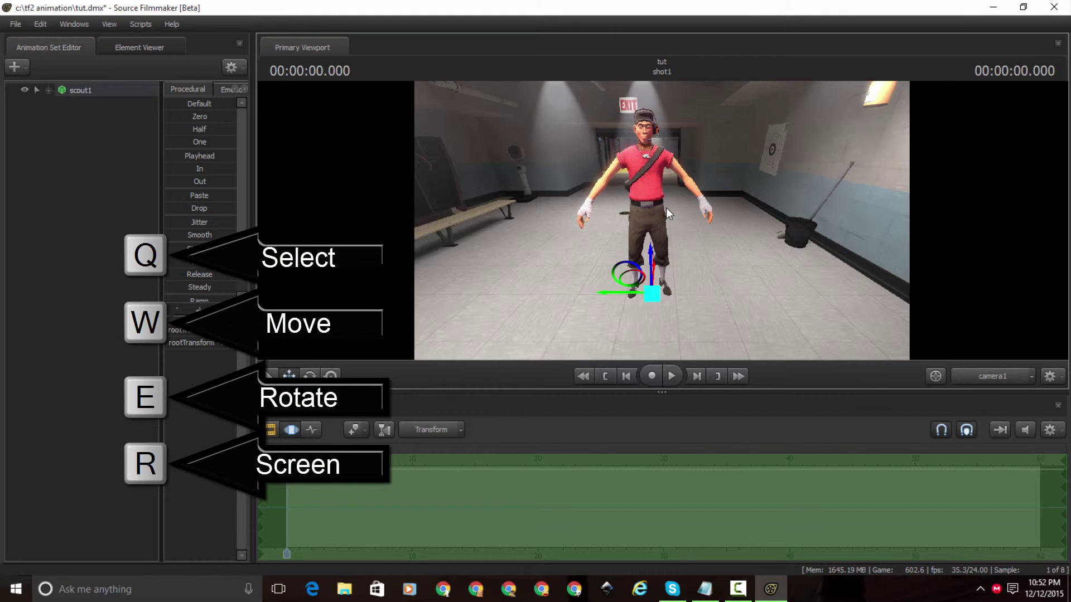
pyautogui.moveTo(657, 262); pyautogui.dragTo(653, 240)
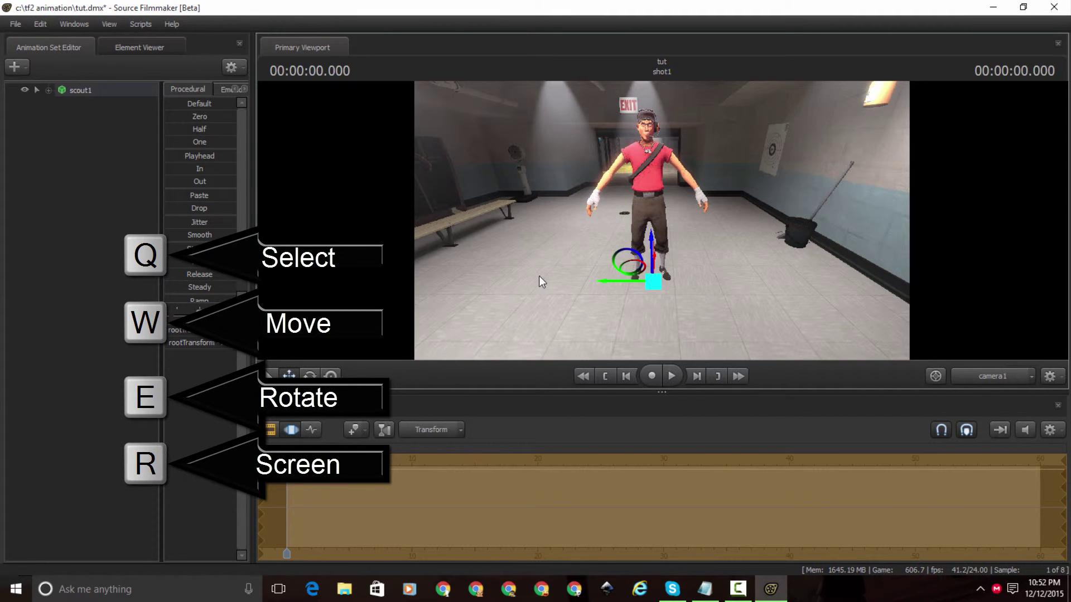
pyautogui.press('e')
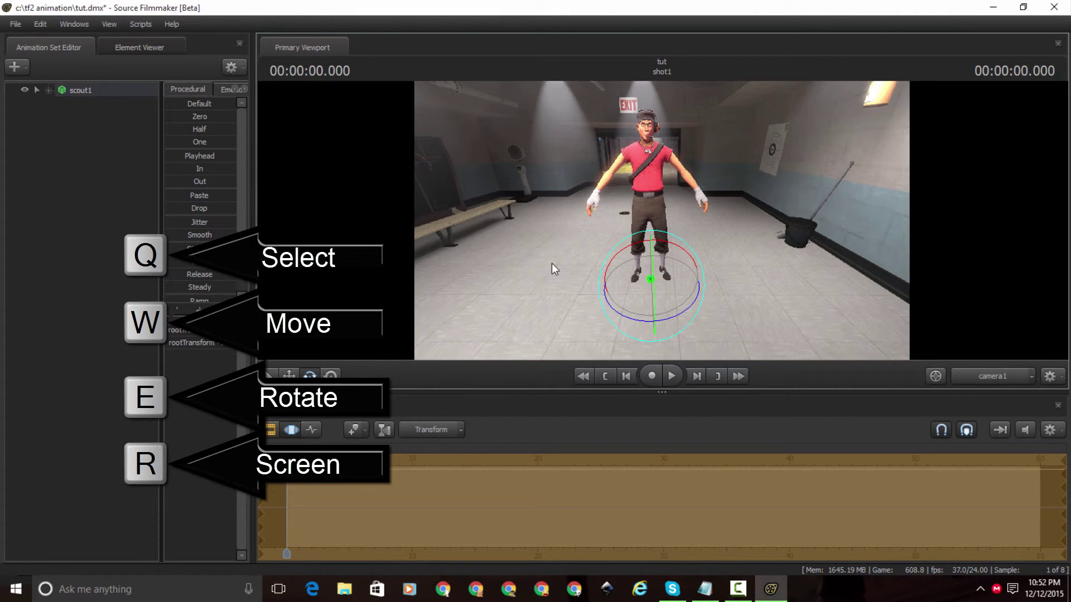
pyautogui.moveTo(686, 263)
pyautogui.mouseDown()
pyautogui.moveTo(678, 251)
pyautogui.moveTo(685, 256)
pyautogui.mouseUp()
# Compare the Select, Move, Rotate and Screen manipulators on the Scout's rootTransform by switching repeatedly through all four tools
pyautogui.press('r')
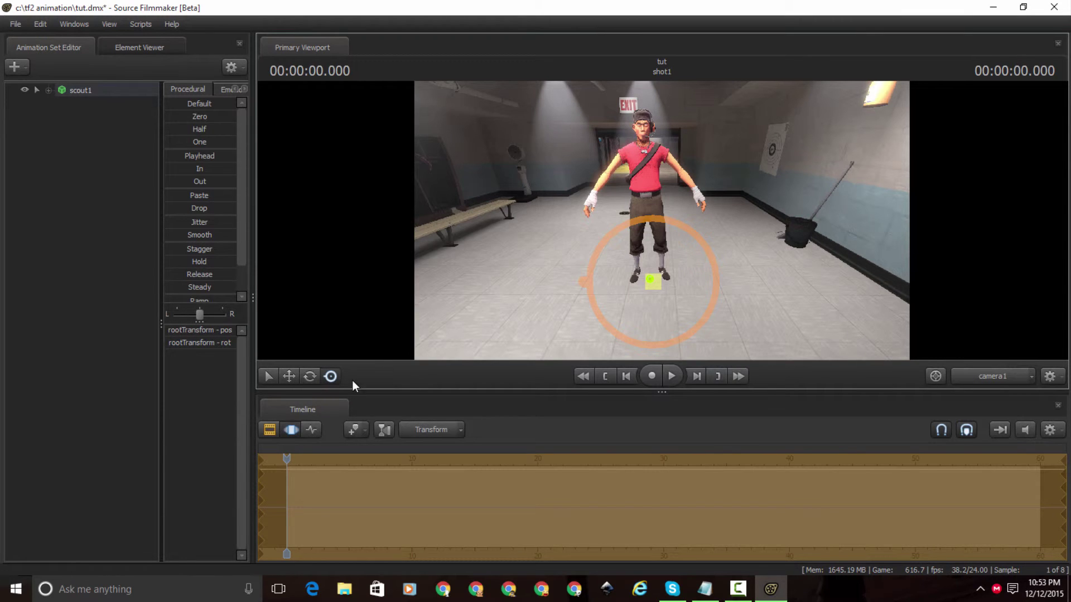
pyautogui.press('w')
pyautogui.press('e')
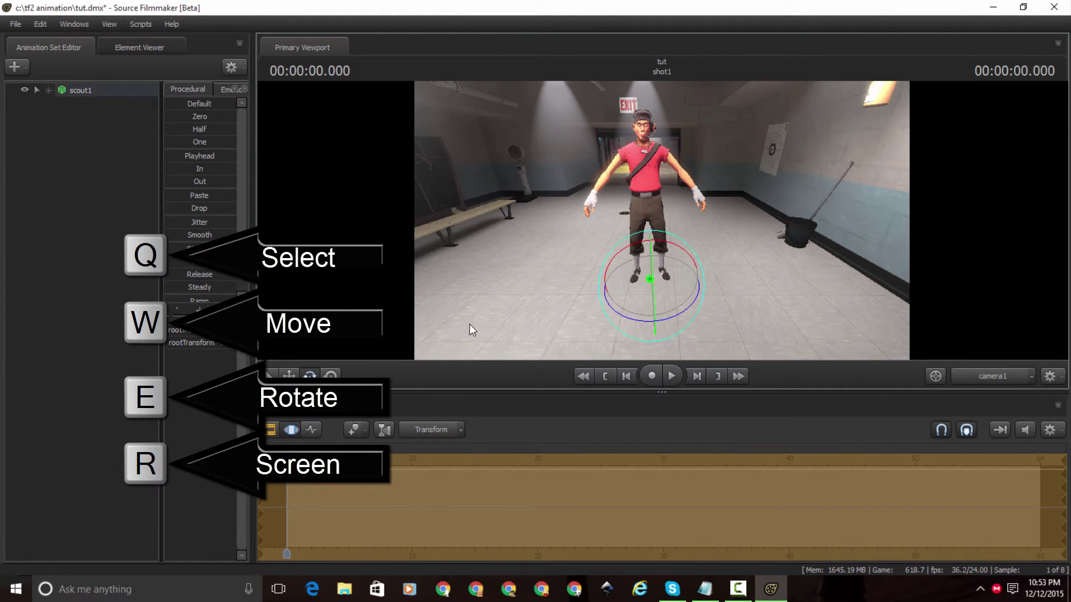
pyautogui.press('r')
pyautogui.press('q')
pyautogui.press('w')
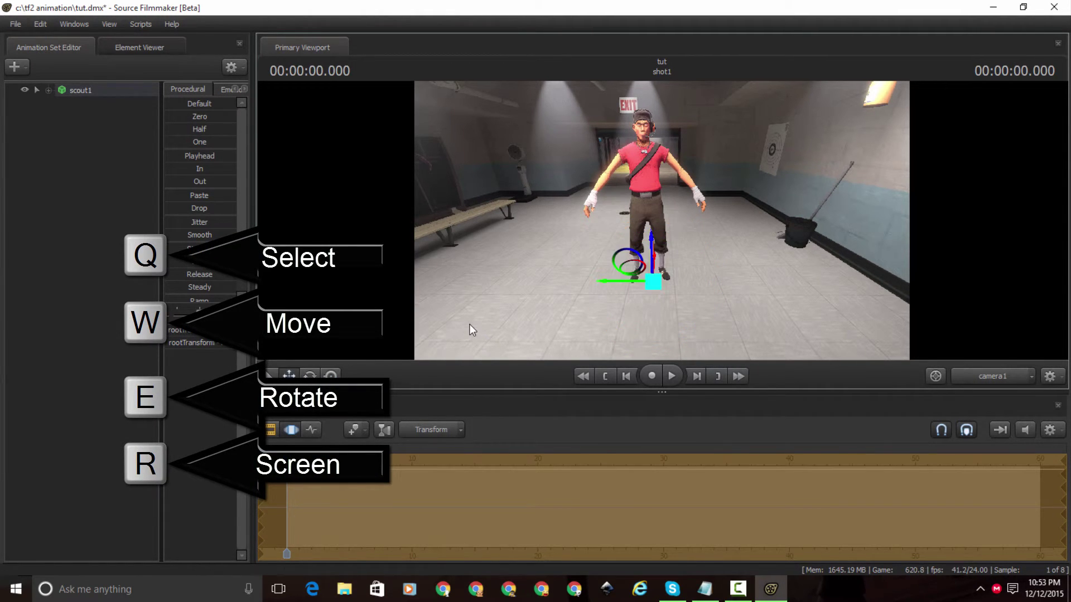
pyautogui.press('e')
pyautogui.press('r')
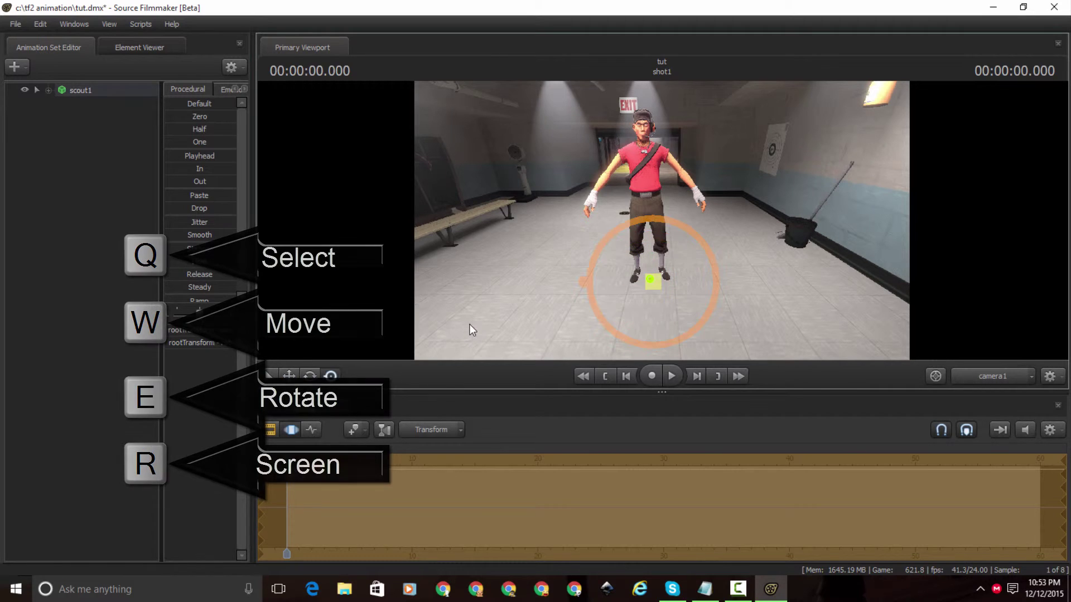
pyautogui.click(290, 377)
pyautogui.click(335, 378)
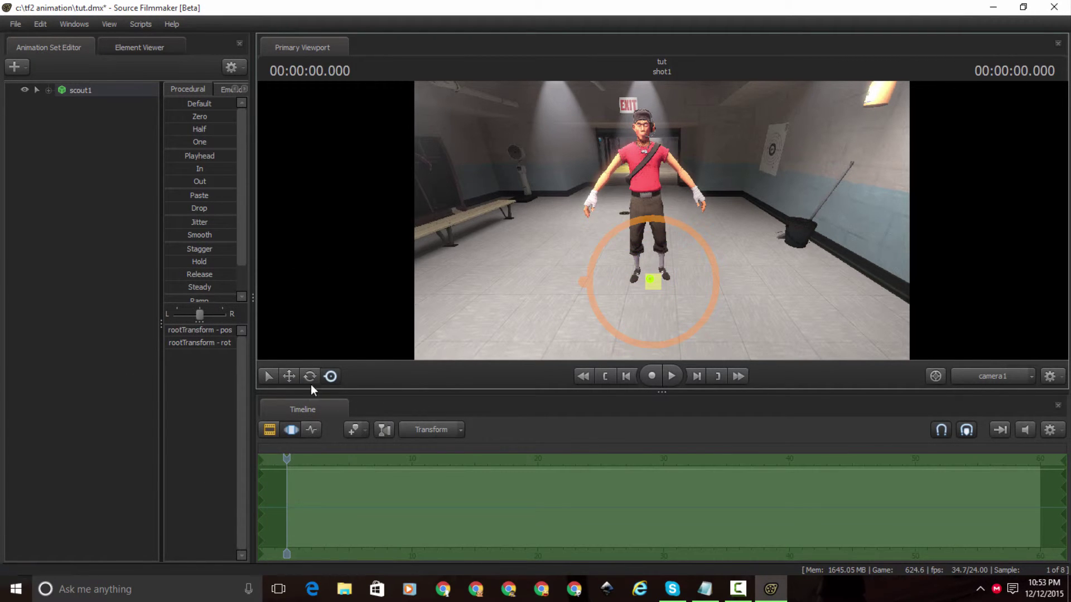
pyautogui.click(291, 379)
pyautogui.click(309, 378)
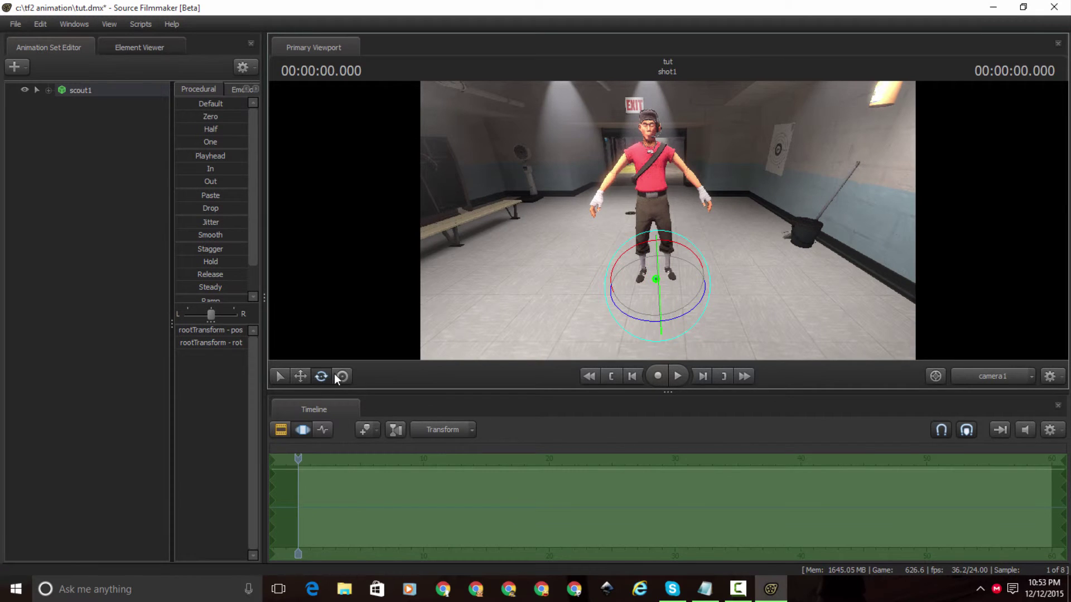
pyautogui.click(337, 374)
pyautogui.click(279, 376)
pyautogui.click(300, 377)
pyautogui.click(323, 377)
pyautogui.click(338, 378)
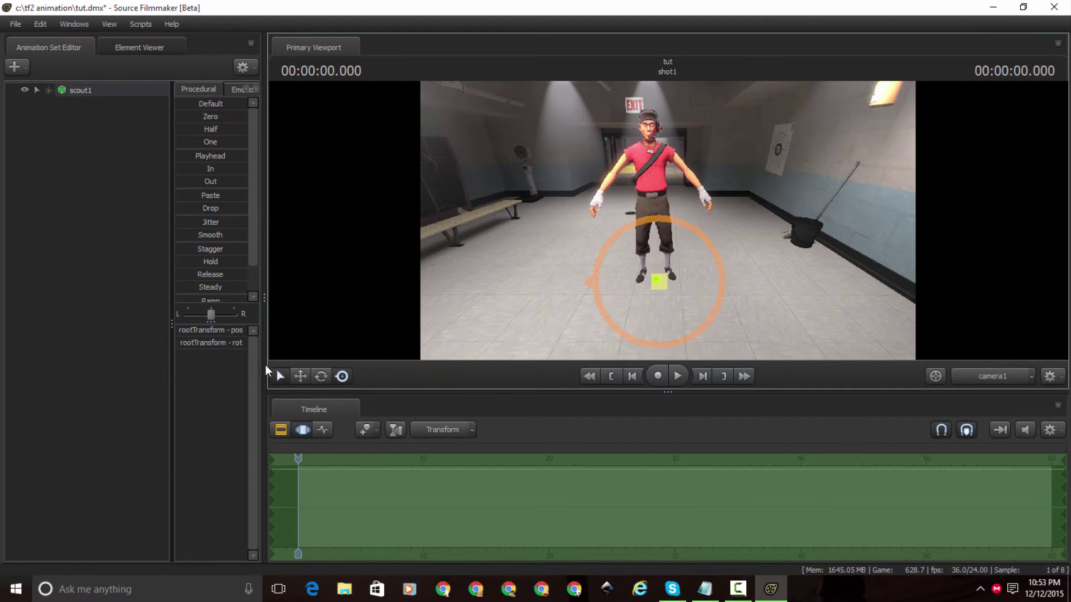
# Create an animation set for a new model, filtering the MDL files by "scattergun" and opening weapons\w_models\w_scattergun.mdl
pyautogui.rightClick(10, 203)
pyautogui.rightClick(74, 139)
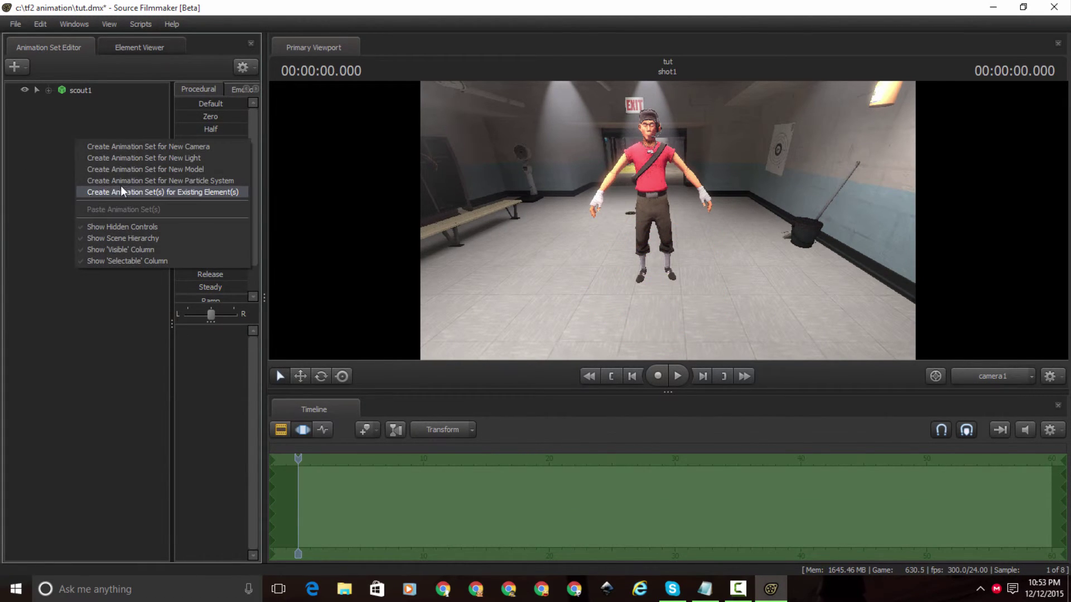
pyautogui.click(184, 170)
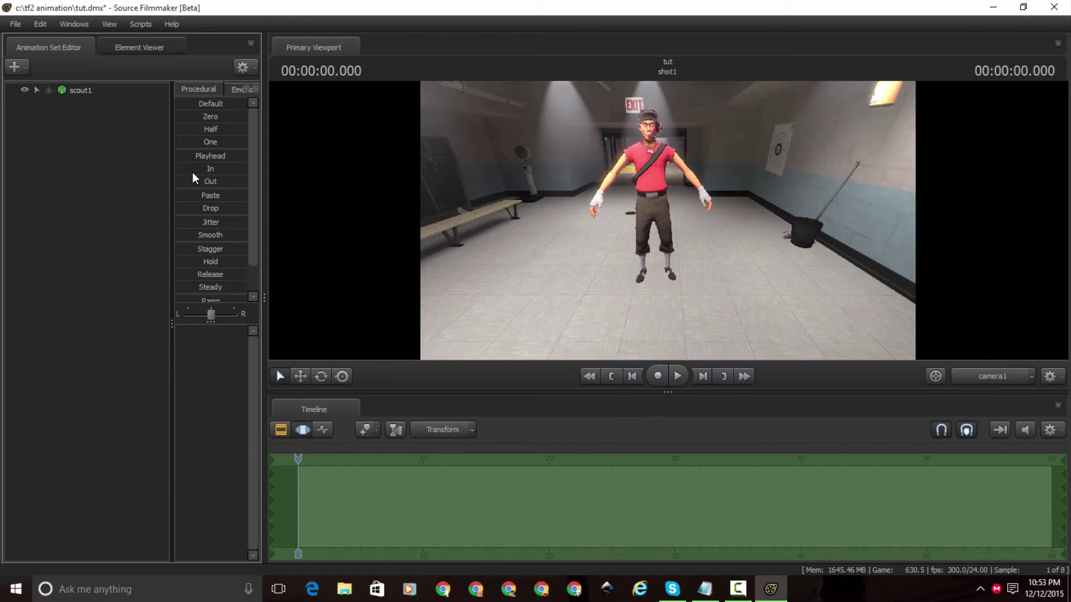
pyautogui.write('s')
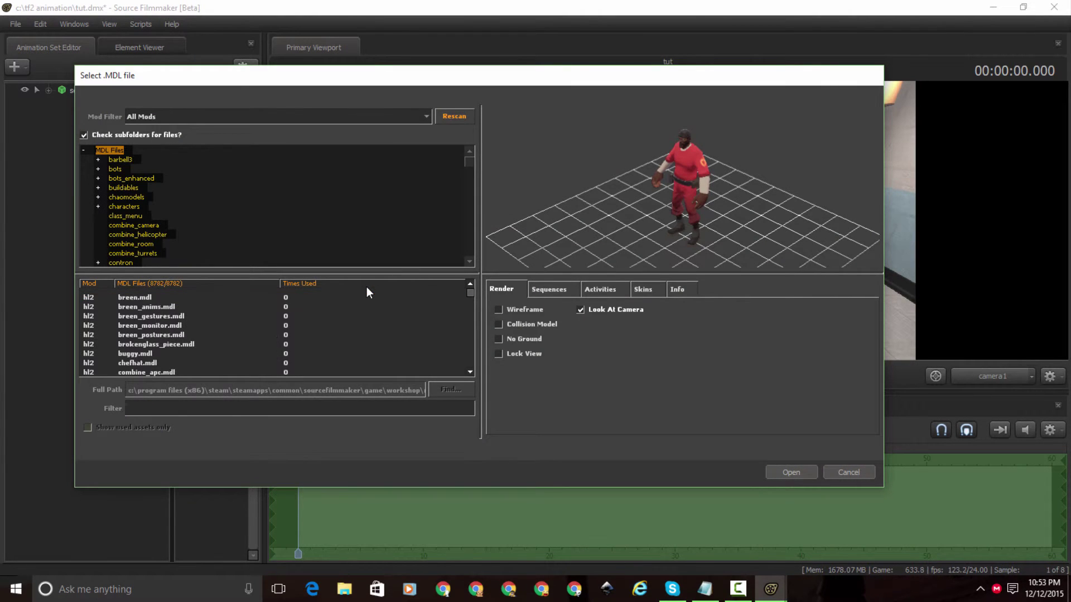
pyautogui.write('catter')
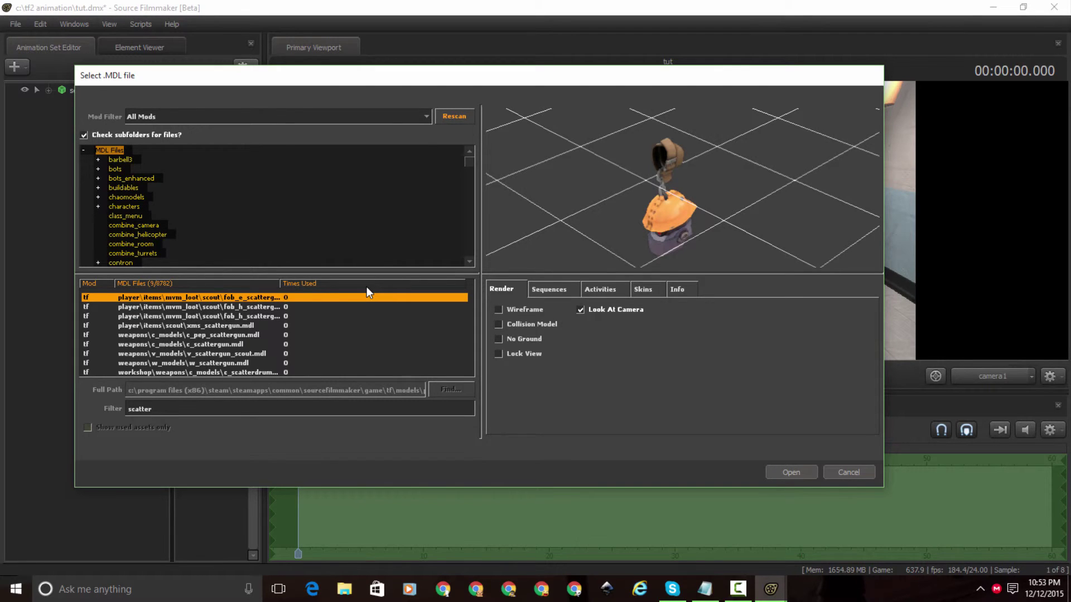
pyautogui.write('gun')
pyautogui.click(222, 363)
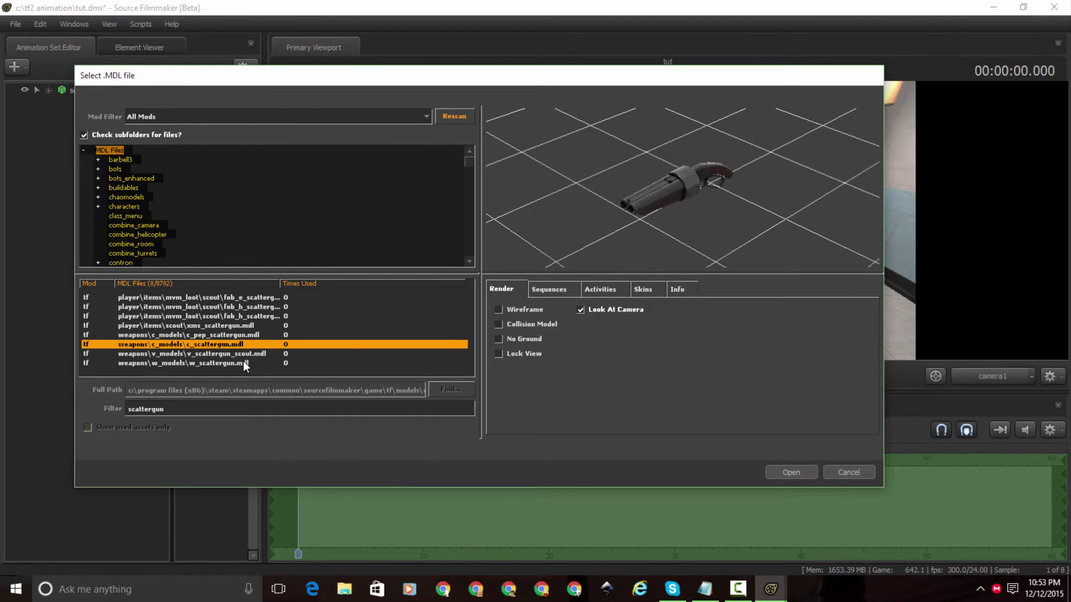
pyautogui.click(809, 475)
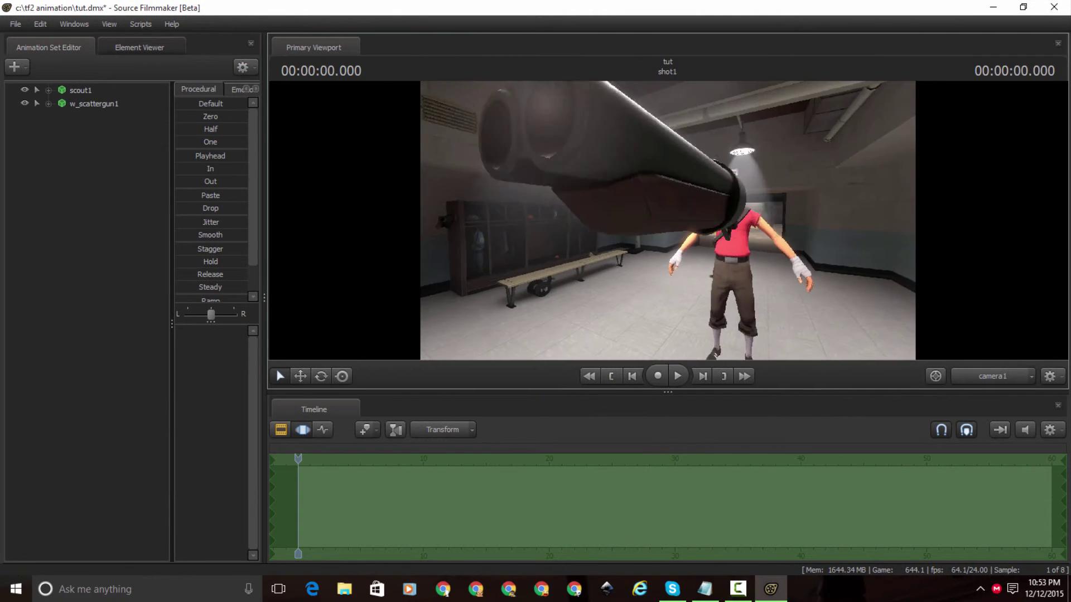
# Select w_scattergun1 and move the gun to the Scout's left hand
pyautogui.click(119, 109)
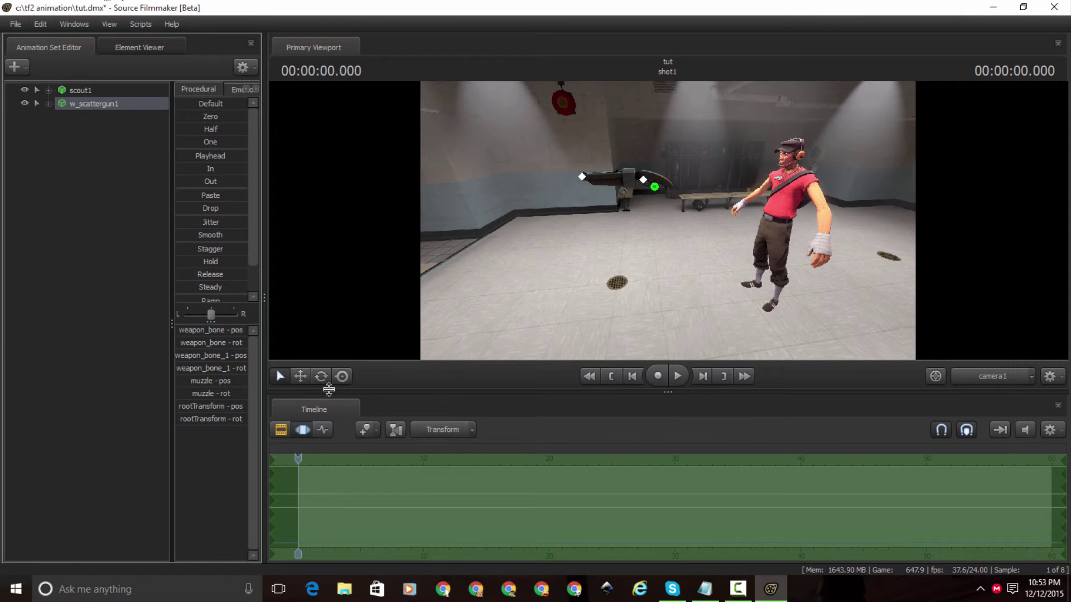
pyautogui.click(733, 128)
pyautogui.moveTo(662, 179); pyautogui.dragTo(802, 261)
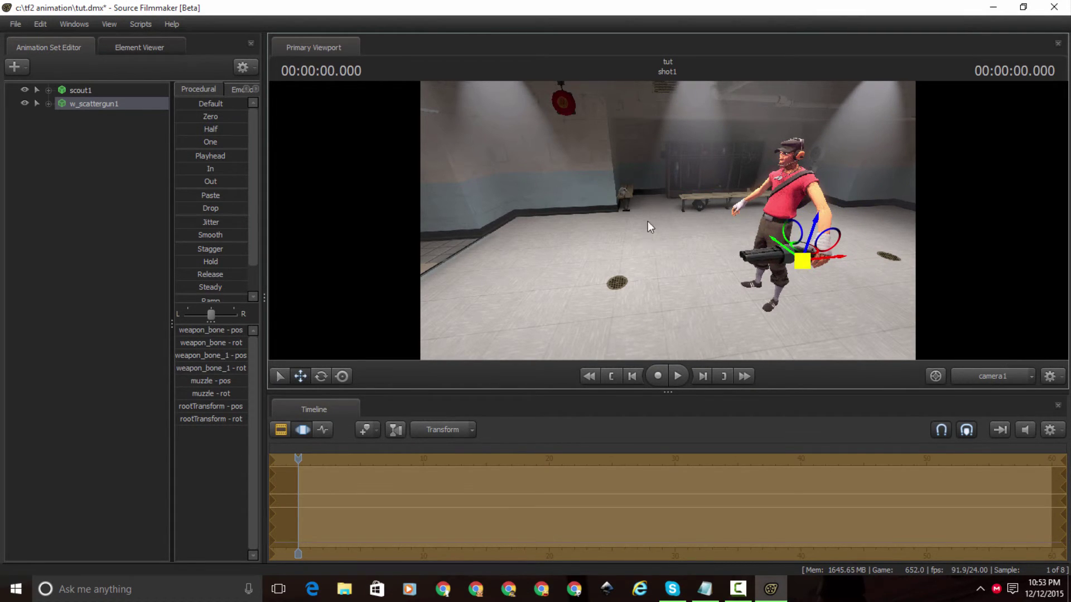
pyautogui.press('a')
pyautogui.moveTo(696, 269); pyautogui.dragTo(864, 267)
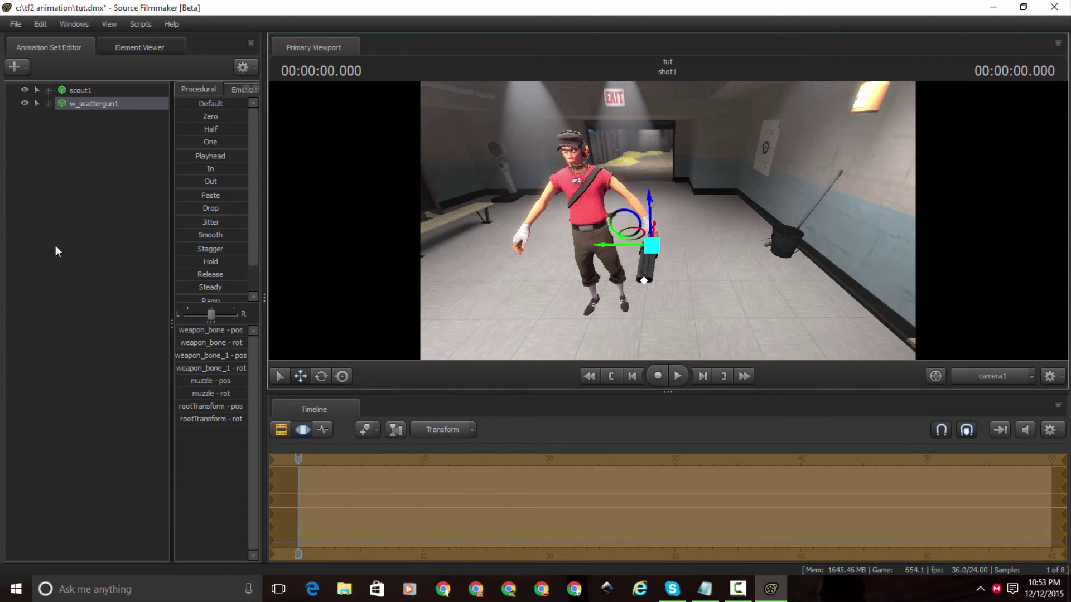
# Clear the selection and examine the scattergun's placement at the Scout's left hand from several camera angles
pyautogui.click(55, 245)
pyautogui.press('w')
pyautogui.moveTo(535, 267); pyautogui.dragTo(608, 268)
pyautogui.press('a')
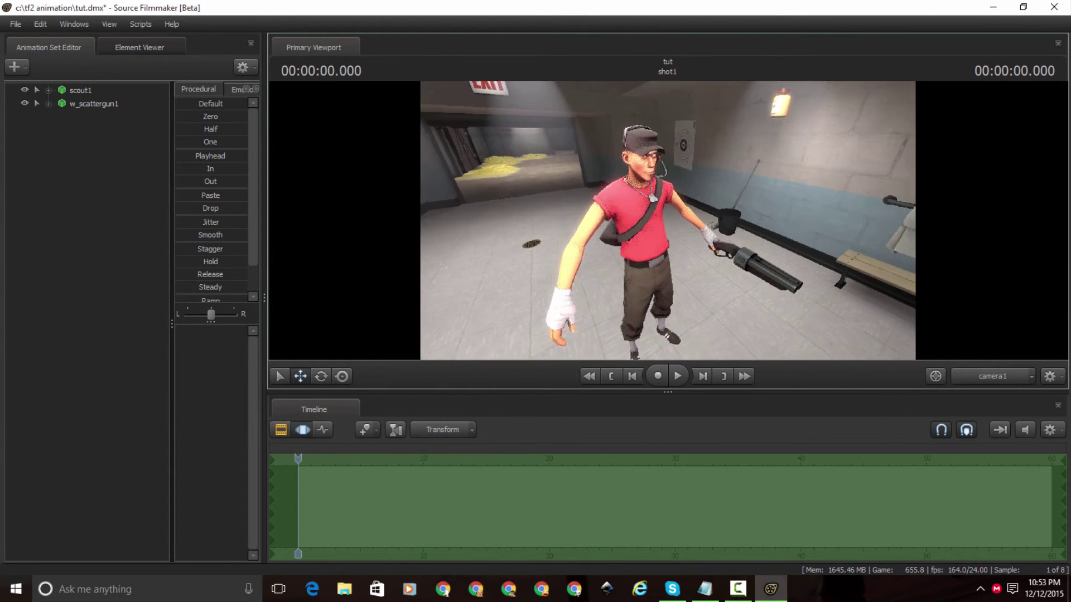
pyautogui.press('d')
pyautogui.moveTo(668, 220)
pyautogui.mouseDown()
pyautogui.moveTo(580, 217)
pyautogui.moveTo(647, 234)
pyautogui.moveTo(642, 256)
pyautogui.moveTo(591, 265)
pyautogui.moveTo(641, 260)
pyautogui.moveTo(669, 235)
pyautogui.mouseUp()
pyautogui.press('a')
pyautogui.press('w')
pyautogui.press('d')
pyautogui.press('a')
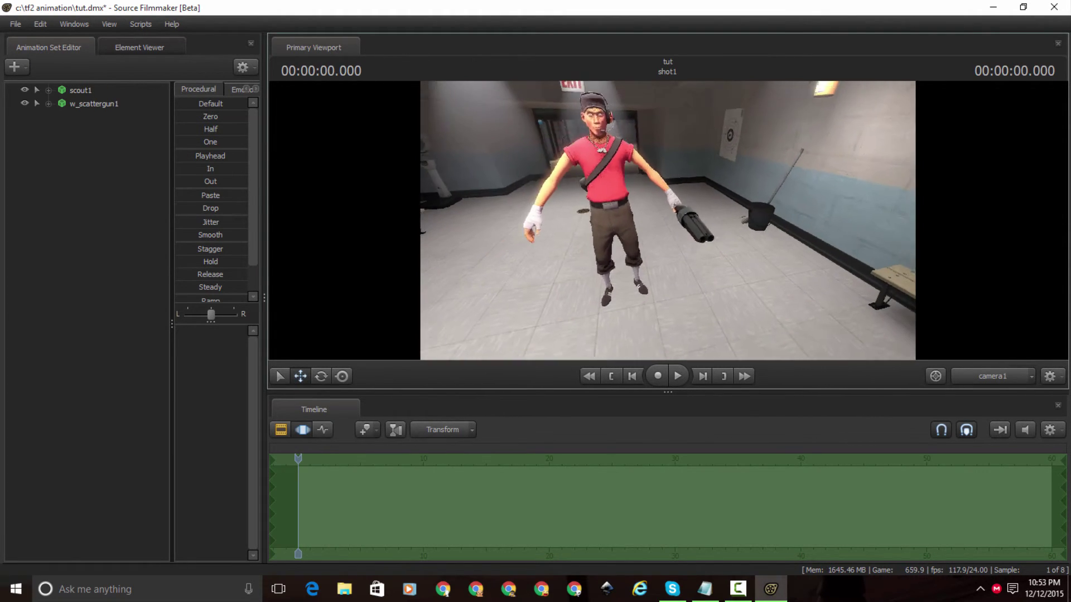
pyautogui.moveTo(393, 283); pyautogui.dragTo(681, 220)
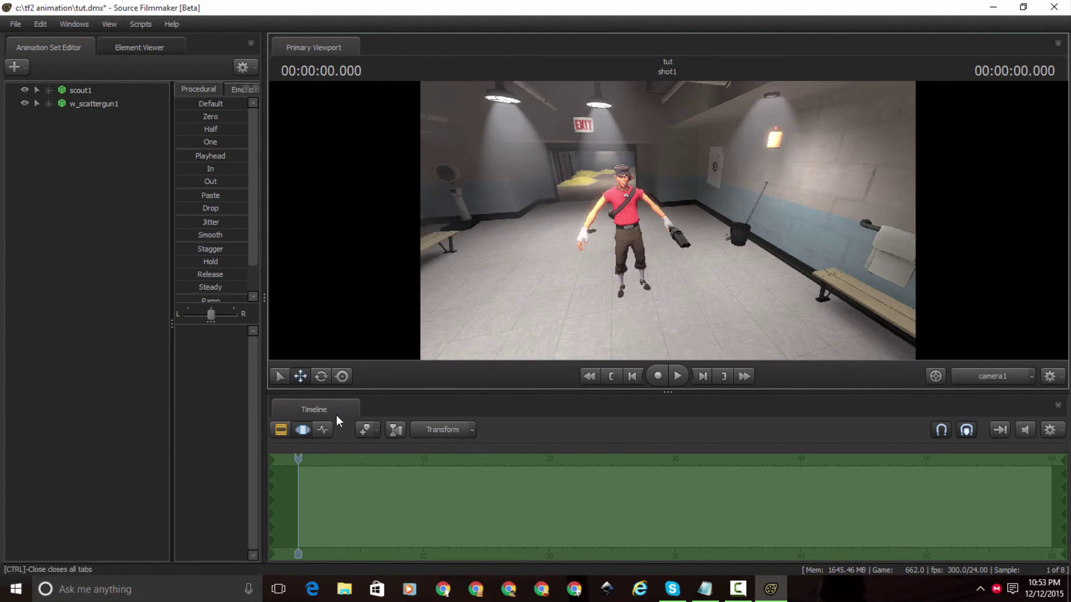
# Select w_scattergun1, adjust its orientation at the Scout's hand with the Rotate tool, and clear the selection
pyautogui.click(96, 103)
pyautogui.click(321, 377)
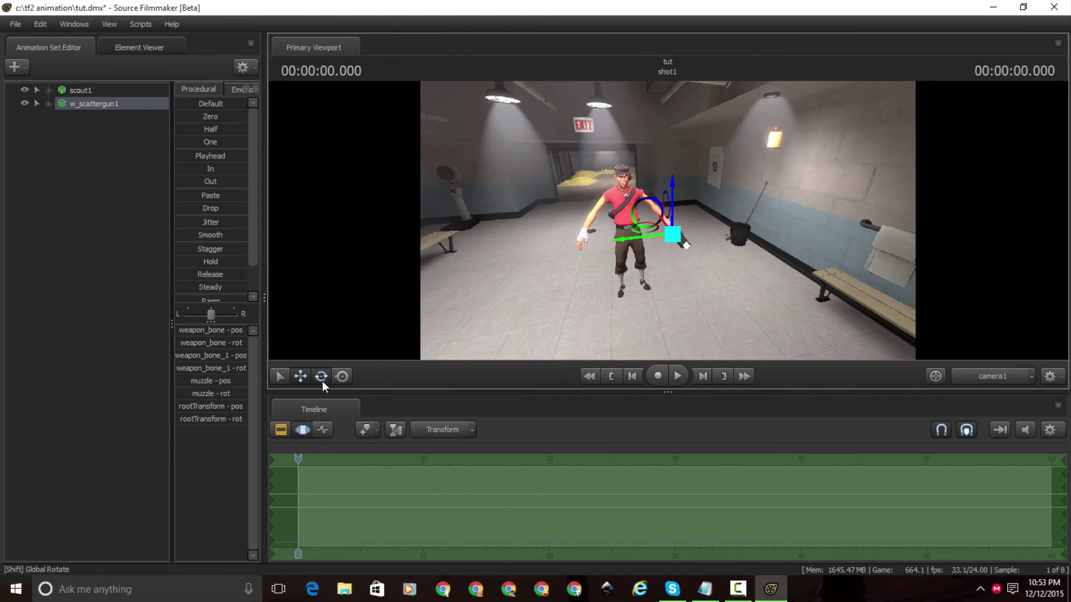
pyautogui.moveTo(682, 193); pyautogui.dragTo(687, 218)
pyautogui.click(25, 211)
pyautogui.press('ctrl')
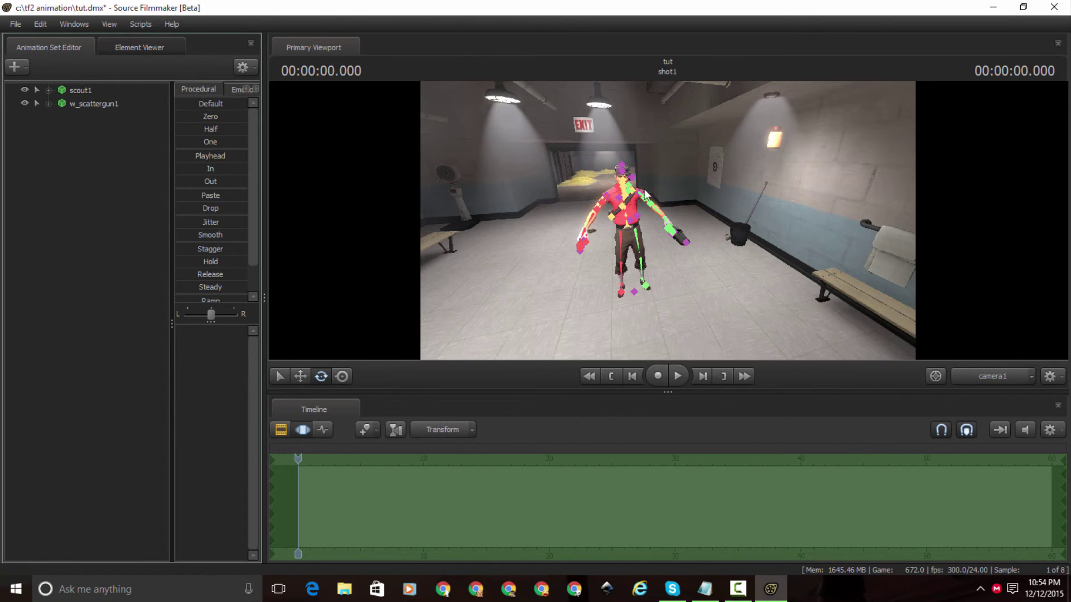
# Move the Scout across the floor away from the scattergun using scout1's rootTransform and the Move tool, then clear the selection
pyautogui.click(49, 92)
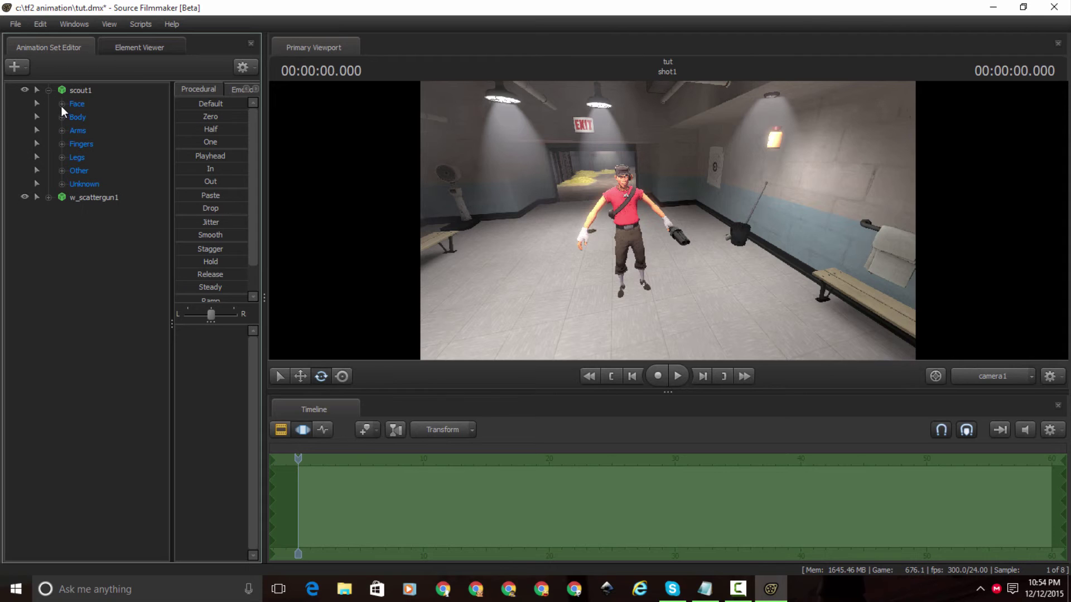
pyautogui.click(62, 118)
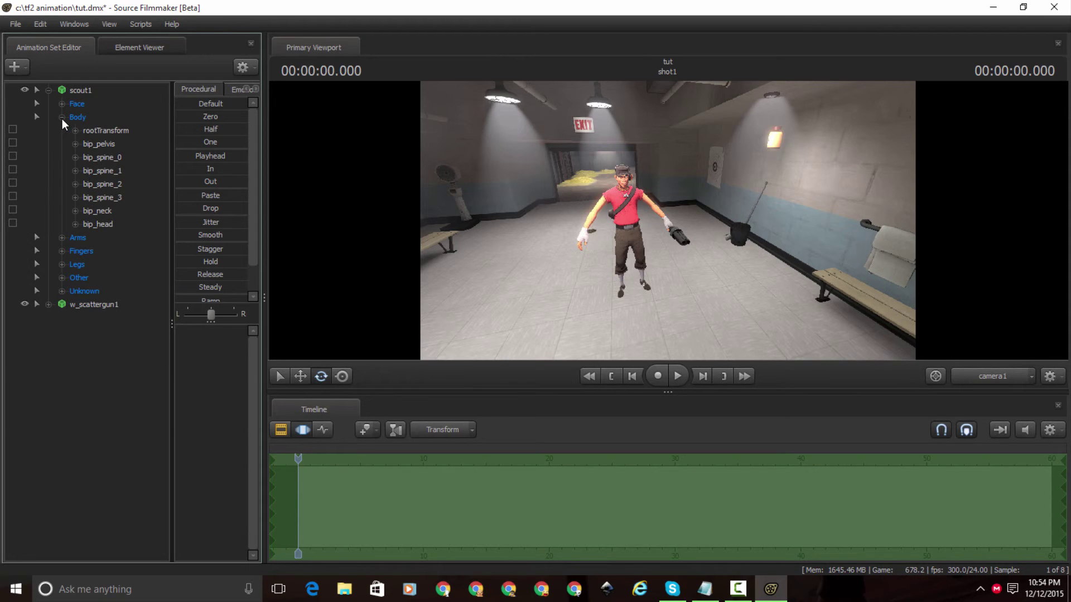
pyautogui.click(113, 132)
pyautogui.click(301, 376)
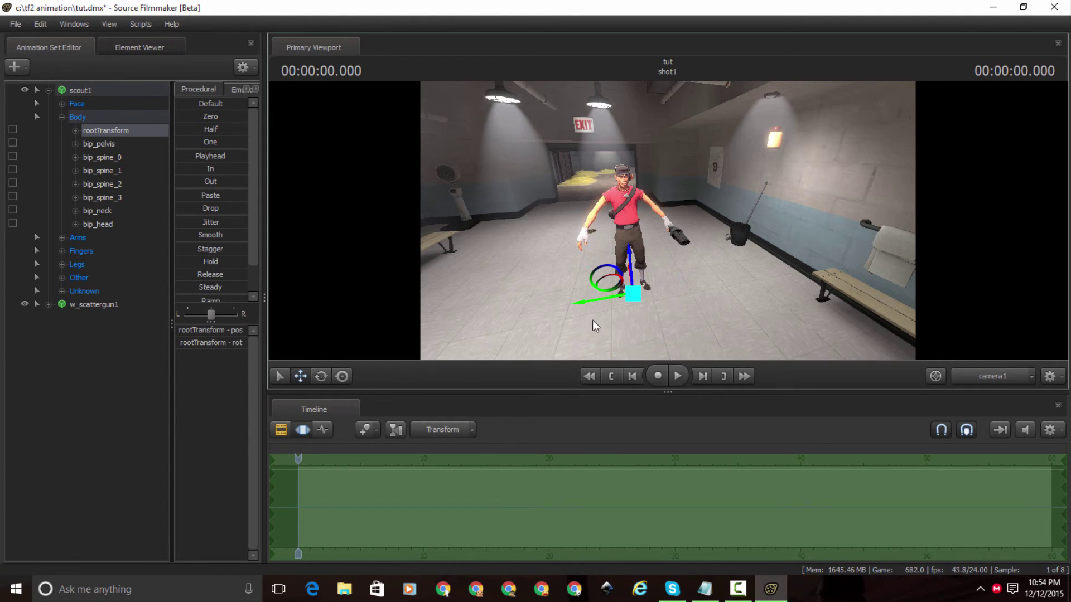
pyautogui.moveTo(635, 300)
pyautogui.mouseDown()
pyautogui.moveTo(607, 308)
pyautogui.moveTo(592, 234)
pyautogui.moveTo(641, 287)
pyautogui.moveTo(626, 306)
pyautogui.moveTo(641, 318)
pyautogui.mouseUp()
pyautogui.click(61, 117)
pyautogui.click(49, 90)
pyautogui.click(136, 334)
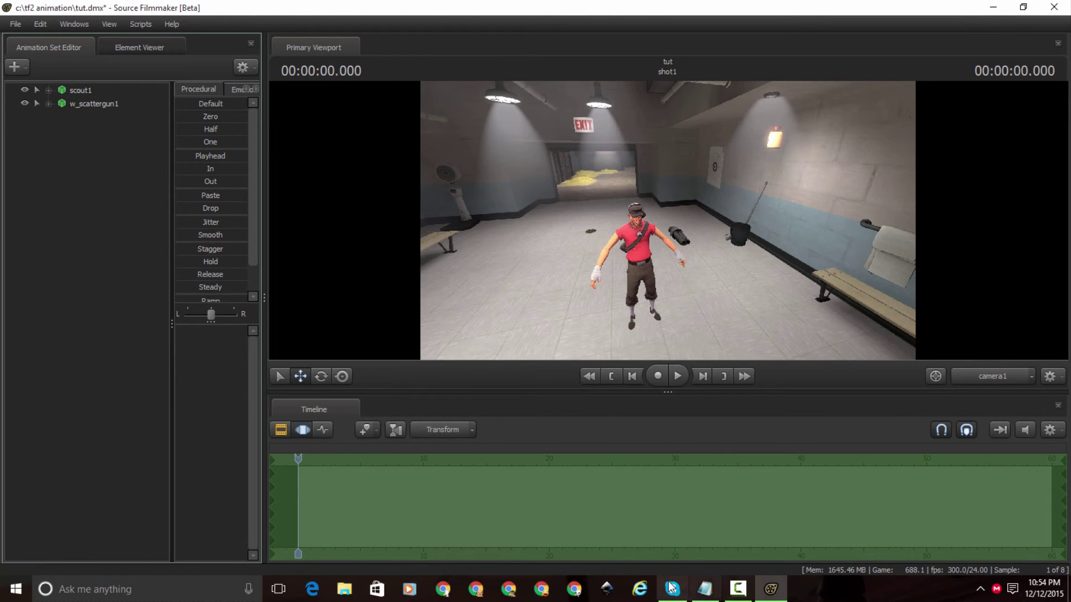
# Switch to Notepad, review the list of tutorial topics, and close Notepad
pyautogui.click(705, 588)
pyautogui.moveTo(513, 238); pyautogui.dragTo(778, 487)
pyautogui.click(556, 405)
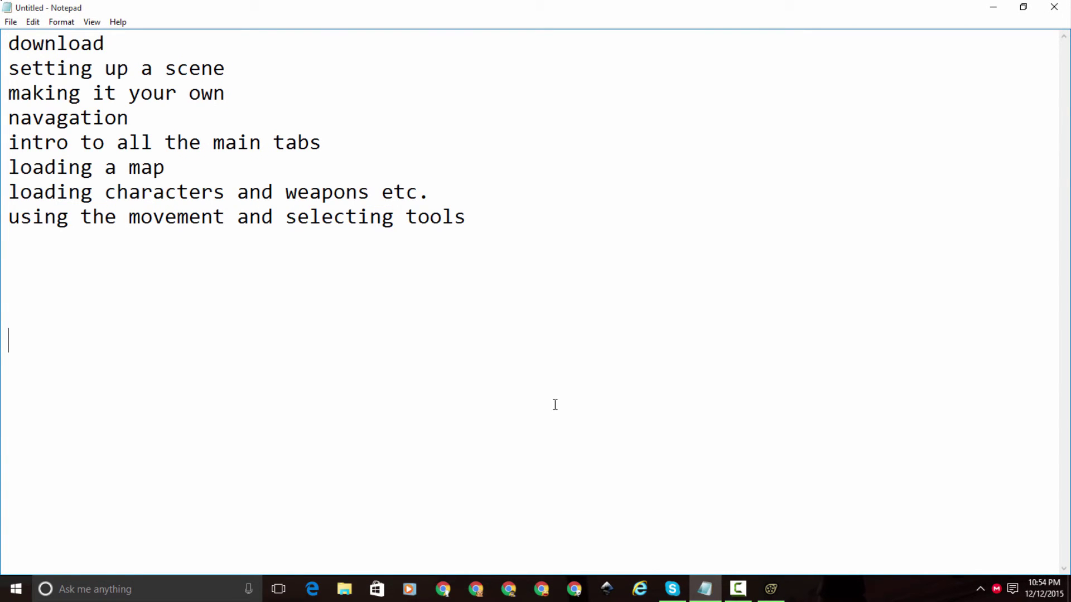
pyautogui.click(993, 7)
pyautogui.click(713, 583)
pyautogui.click(1054, 7)
# Return the playhead to the start of the shot and examine the Scout and scattergun from several camera angles
pyautogui.click(552, 294)
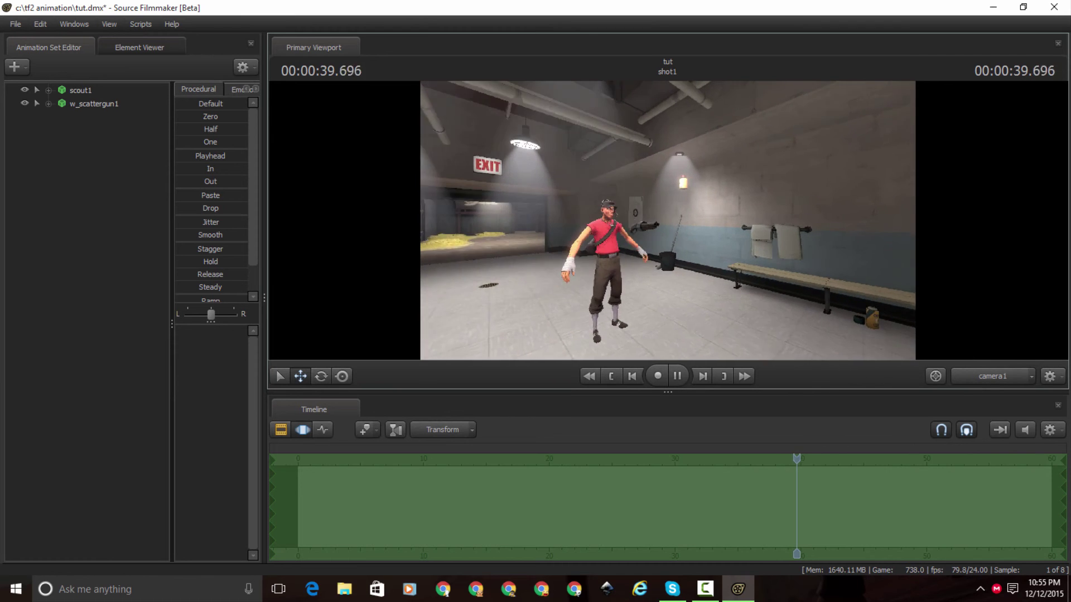
pyautogui.press('Home')
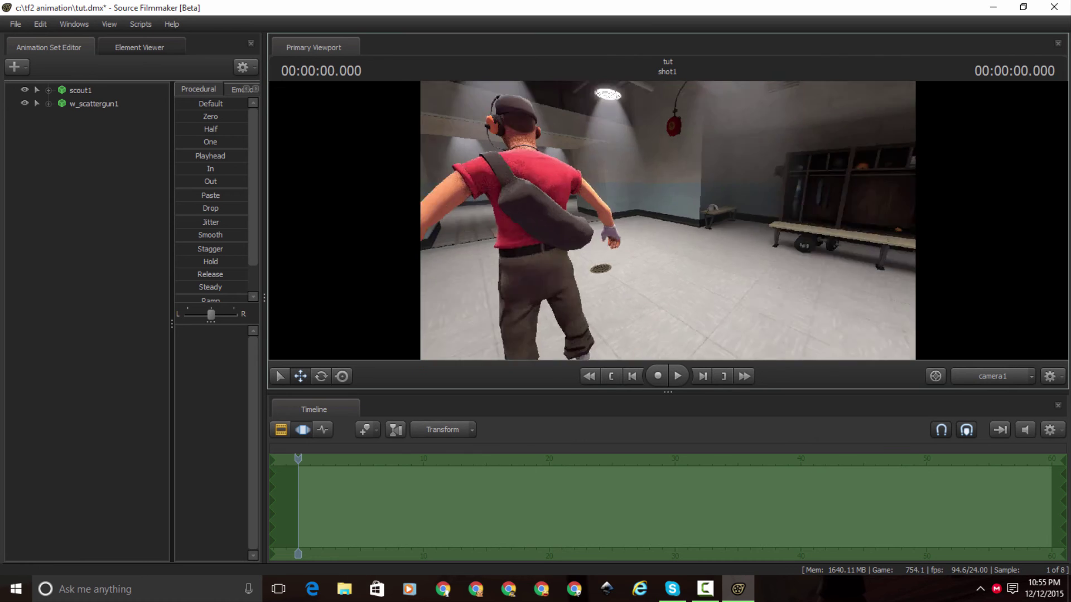
pyautogui.moveTo(668, 220); pyautogui.dragTo(558, 178)
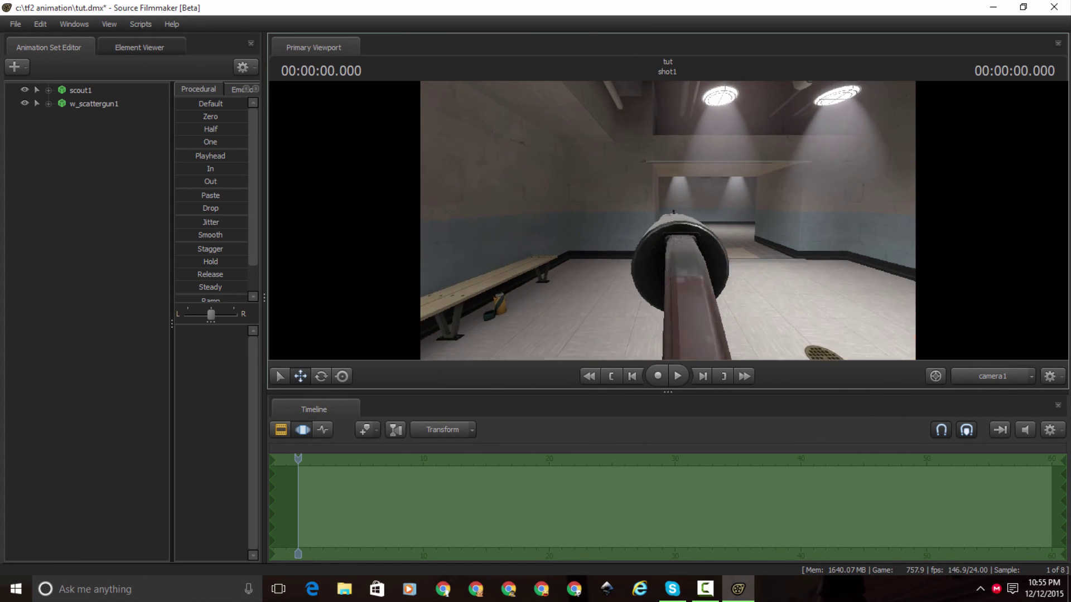
pyautogui.moveTo(668, 220); pyautogui.dragTo(582, 206)
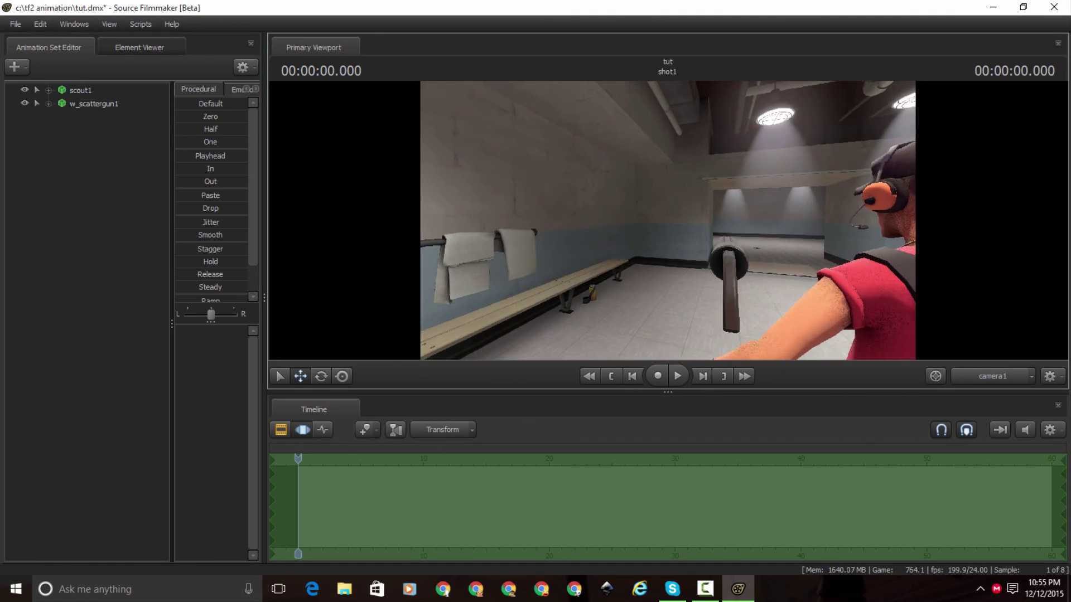